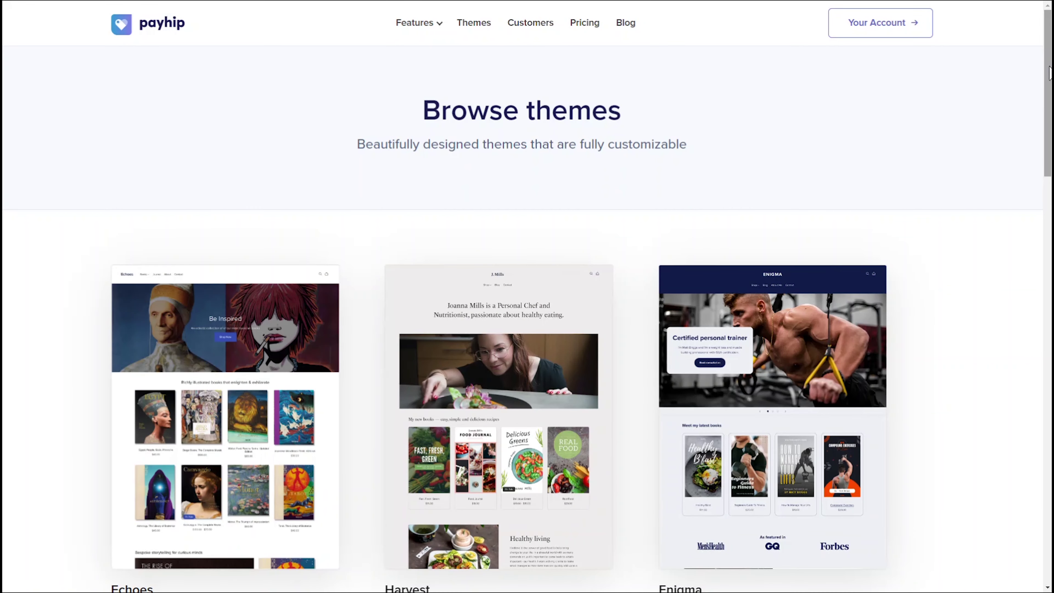
Step: Sign in with the store account e-mail and launch the AwesomeRecipesInc store builder
{"action": "scroll", "coordinate": [1050, 73], "scroll_direction": "down", "scroll_amount": 7}
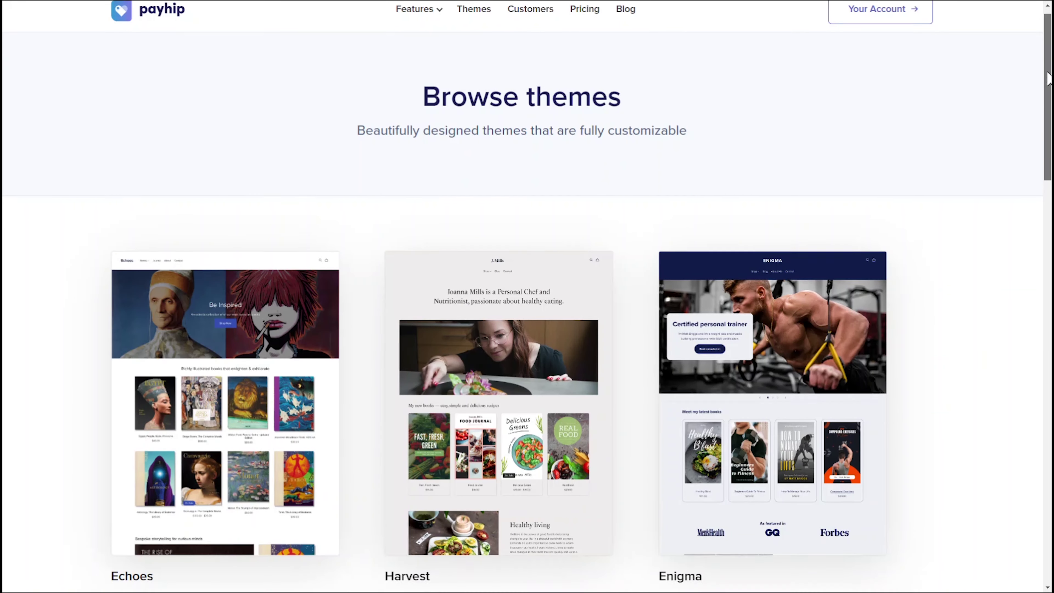
{"action": "scroll", "coordinate": [577, 319], "scroll_direction": "down", "scroll_amount": 6}
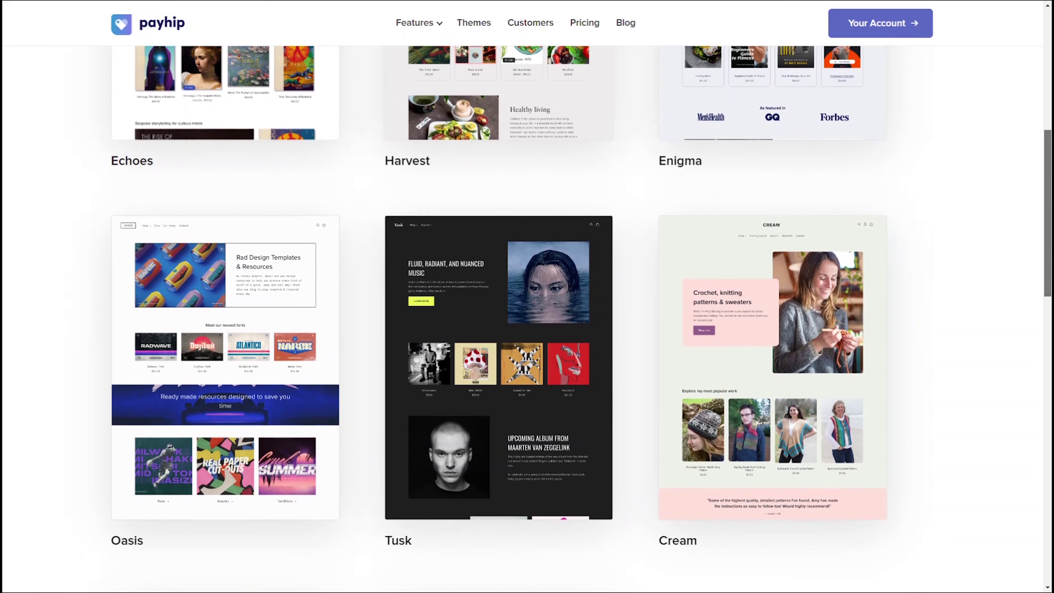
{"action": "scroll", "coordinate": [577, 319], "scroll_direction": "down", "scroll_amount": 3}
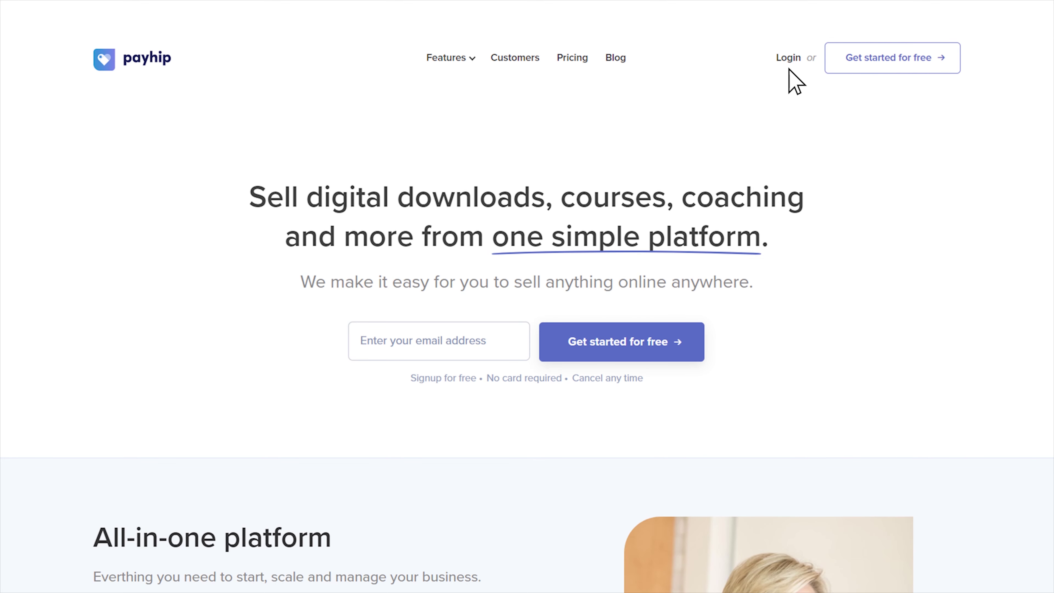
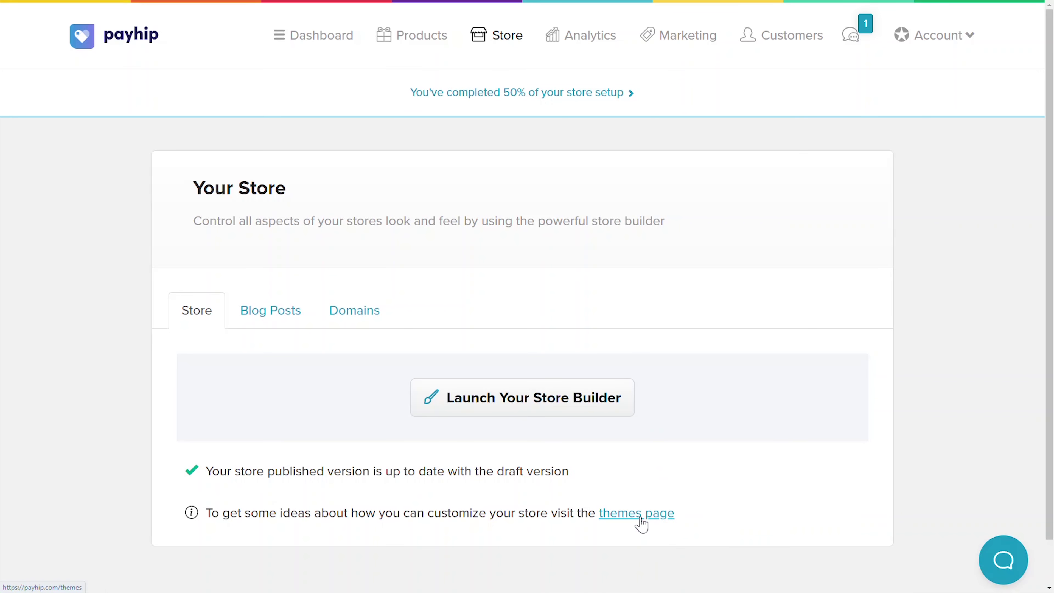
{"action": "left_click", "coordinate": [574, 413]}
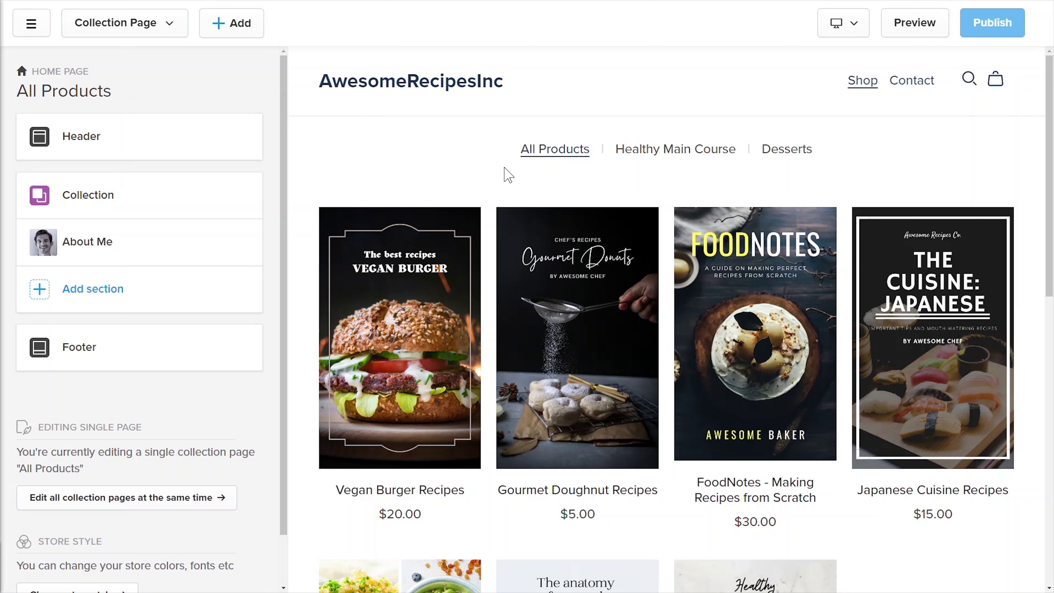
{"action": "left_click", "coordinate": [855, 29]}
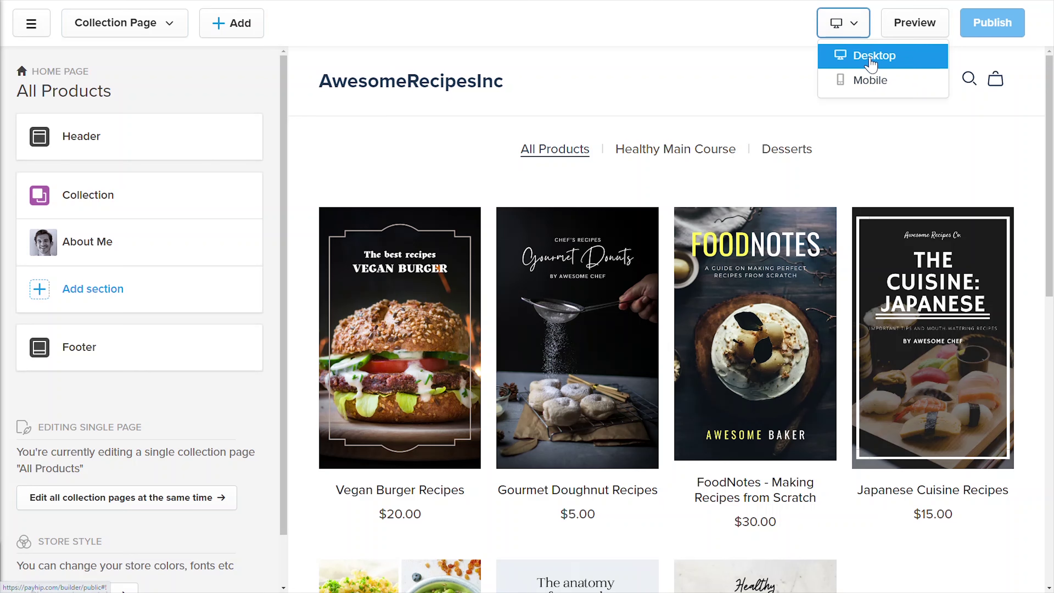
{"action": "left_click", "coordinate": [872, 87]}
{"action": "left_click", "coordinate": [842, 30]}
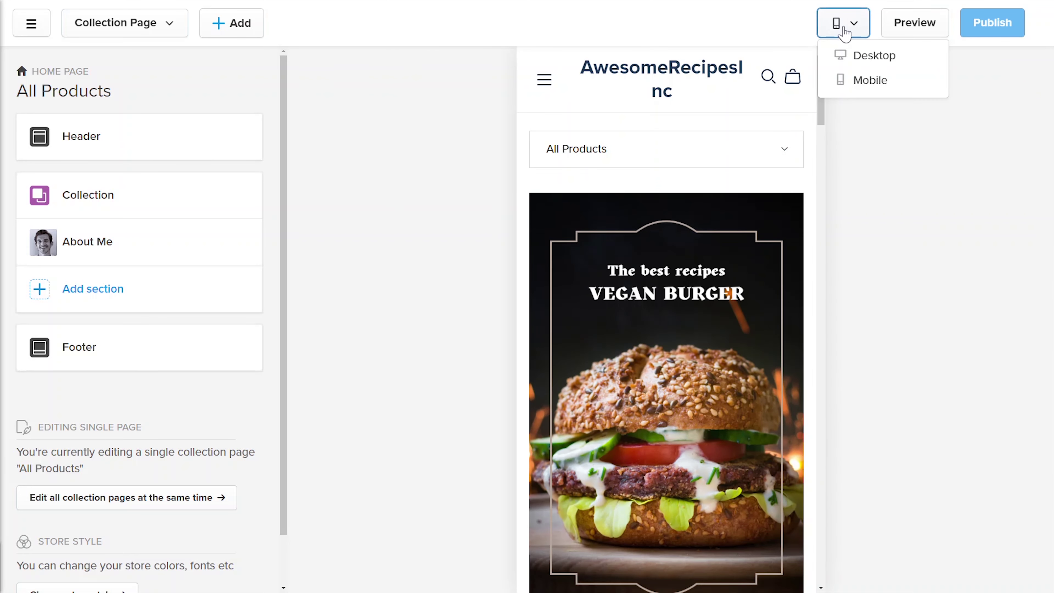
{"action": "left_click", "coordinate": [867, 58]}
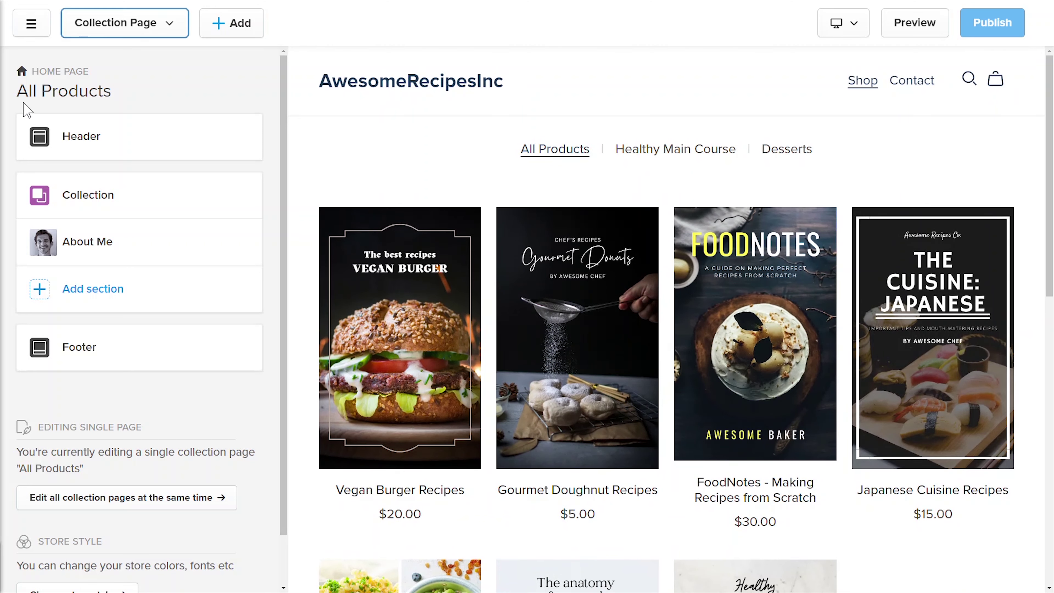
{"action": "scroll", "coordinate": [1052, 234], "scroll_direction": "down", "scroll_amount": 8}
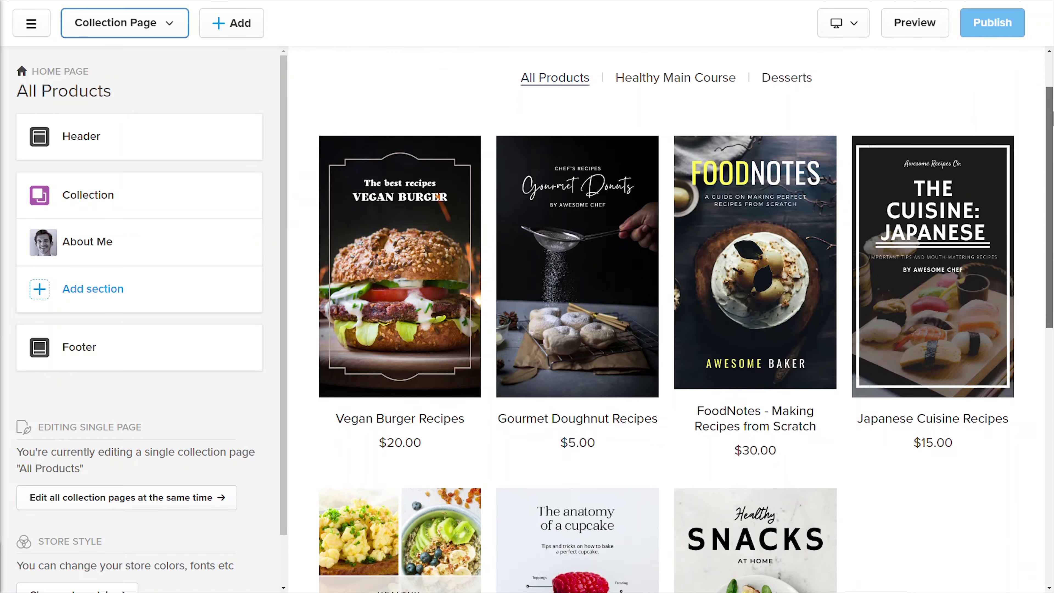
{"action": "scroll", "coordinate": [1052, 235], "scroll_direction": "up", "scroll_amount": 8}
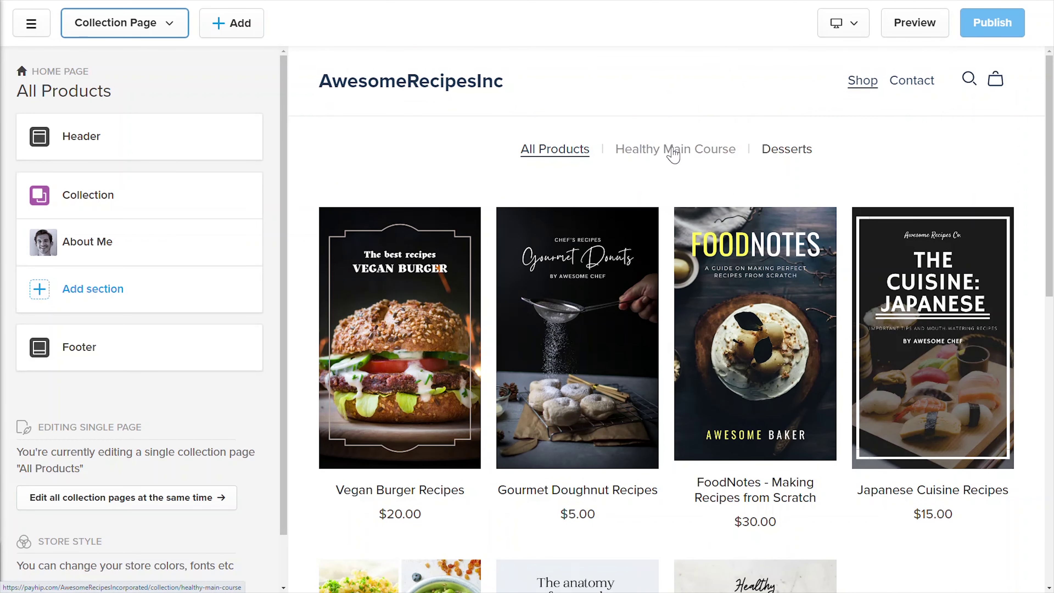
{"action": "left_click", "coordinate": [675, 150]}
{"action": "left_click", "coordinate": [789, 154]}
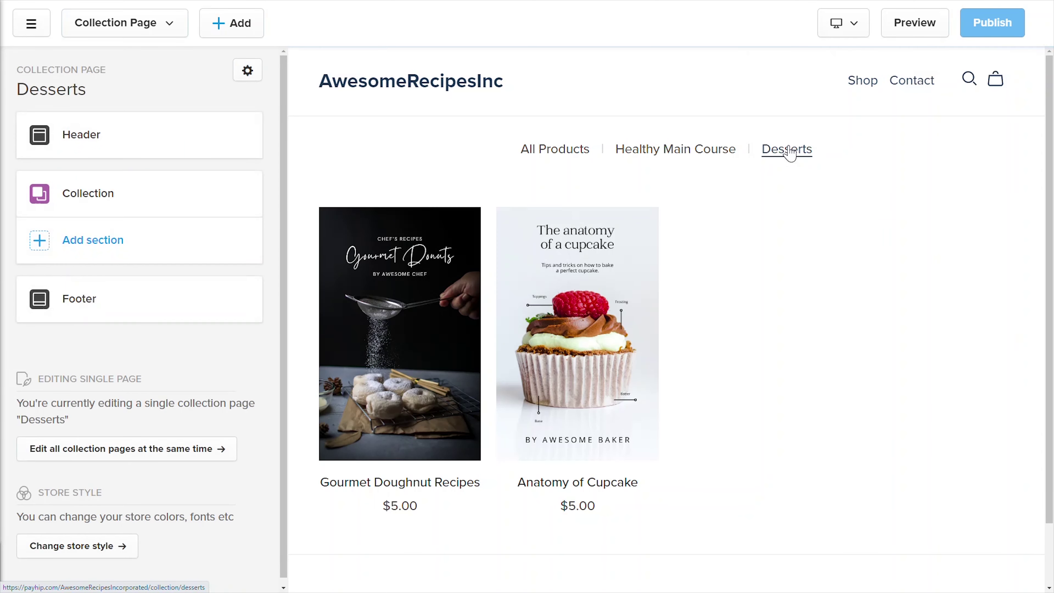
{"action": "left_click", "coordinate": [560, 154]}
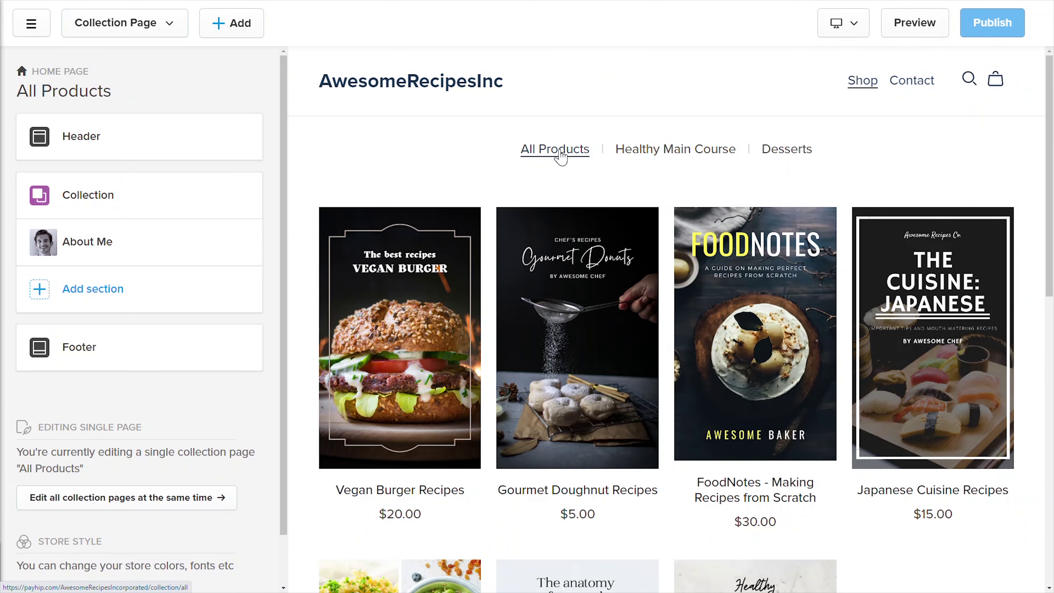
{"action": "left_click_drag", "start_coordinate": [1050, 179], "coordinate": [1051, 450]}
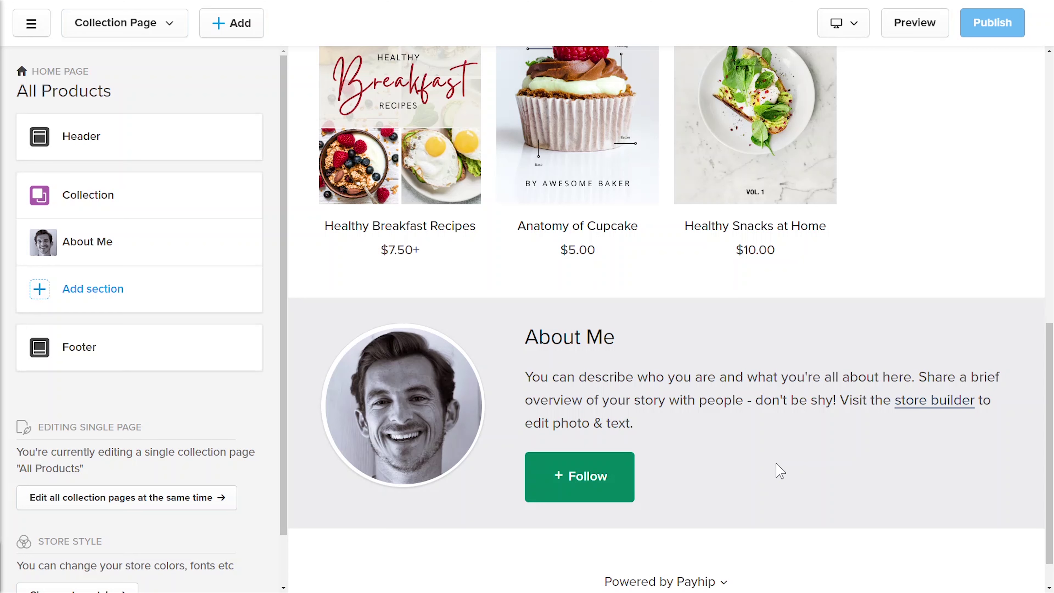
Step: Try the White colour scheme on the About Me section, then return to Light
{"action": "left_click", "coordinate": [155, 242]}
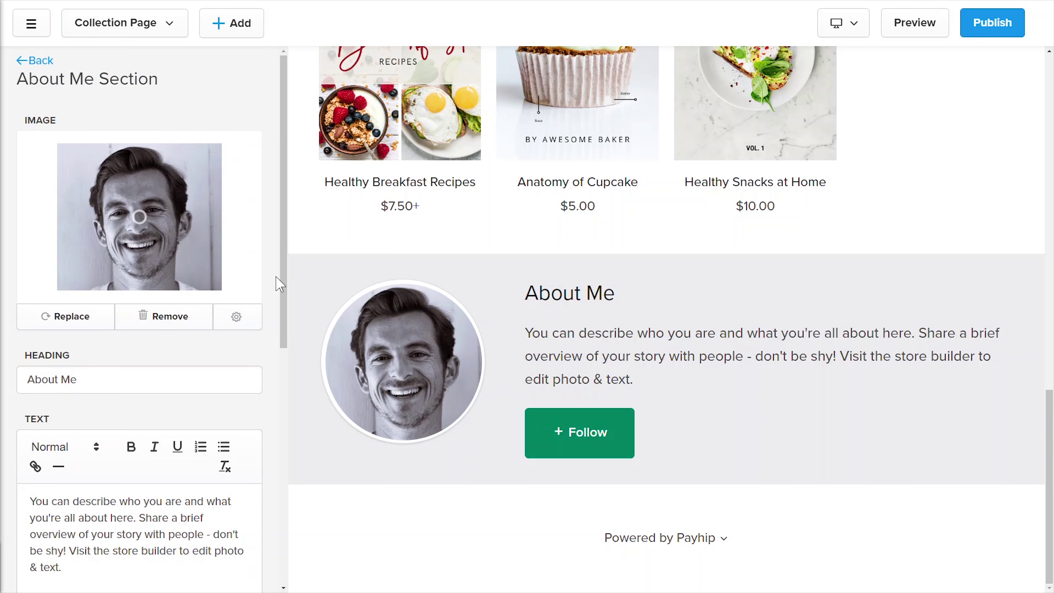
{"action": "left_click_drag", "start_coordinate": [286, 275], "coordinate": [299, 516]}
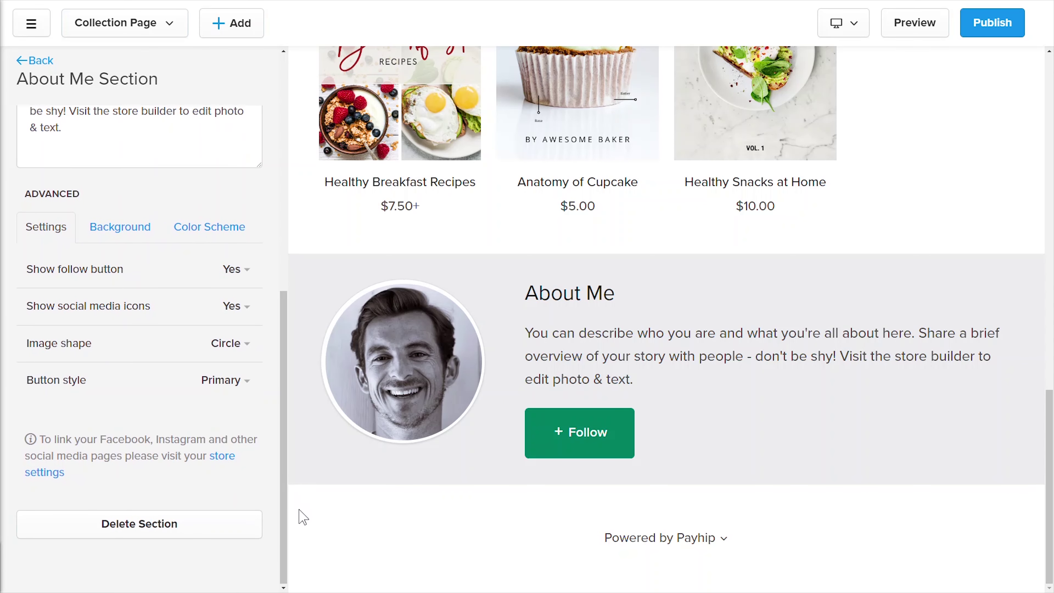
{"action": "left_click", "coordinate": [192, 231]}
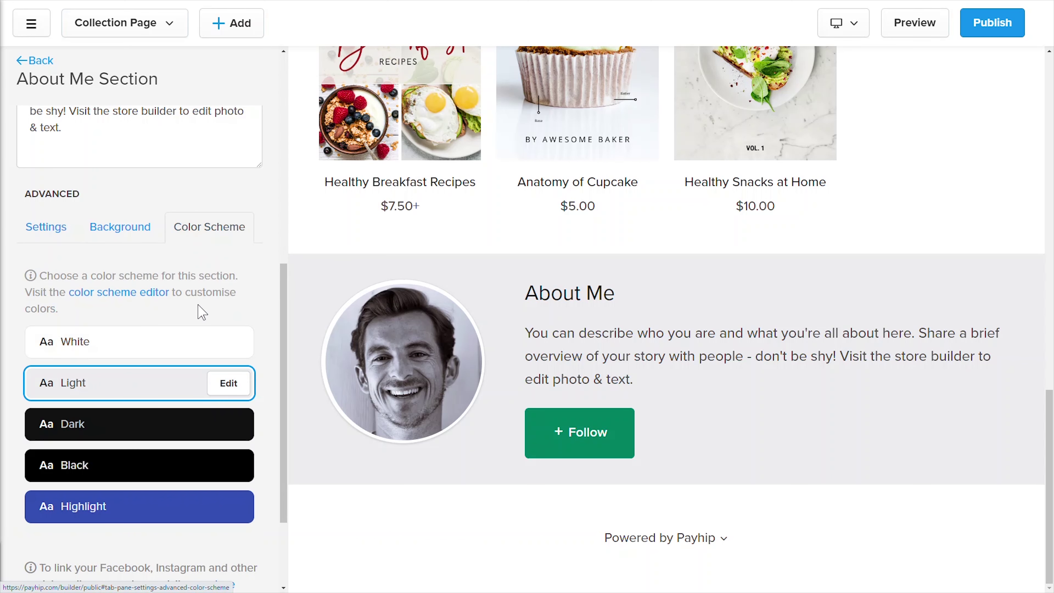
{"action": "left_click", "coordinate": [199, 351]}
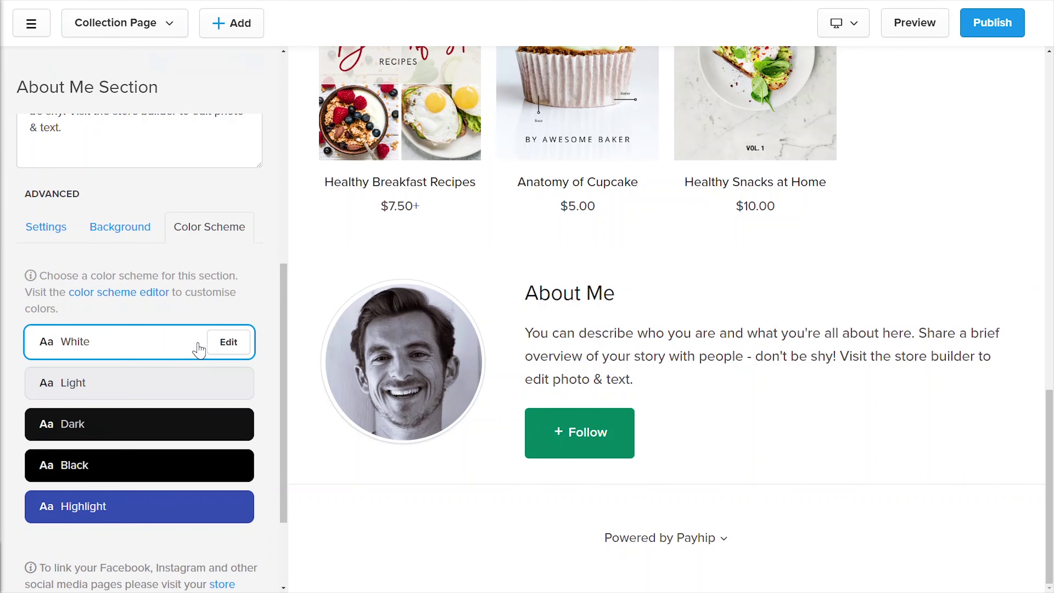
{"action": "left_click", "coordinate": [185, 390]}
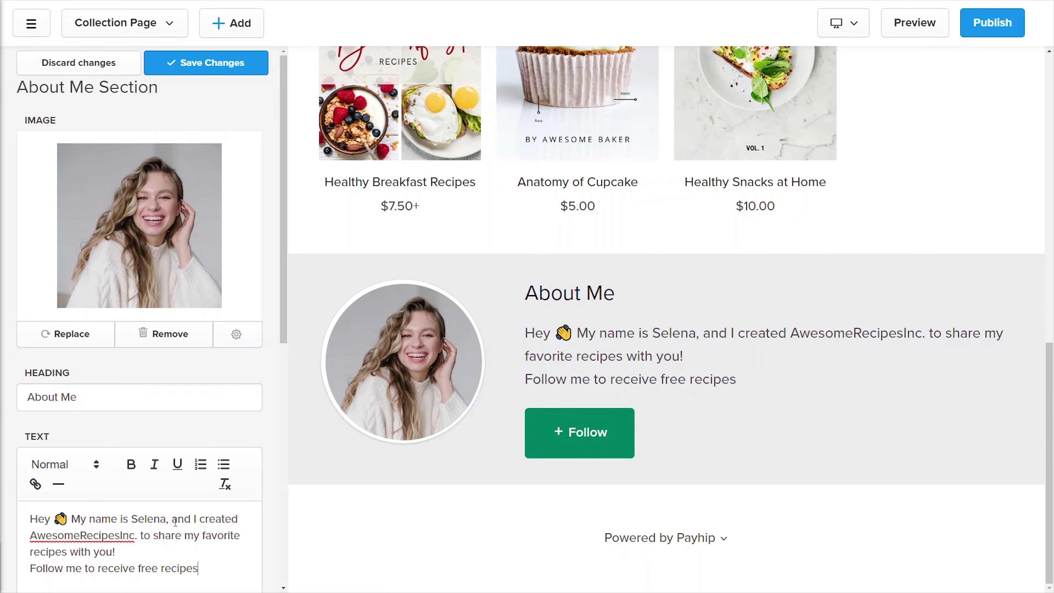
Step: Add a blank line before 'Follow me to receive free recipes' and save About Me
{"action": "key", "text": "Return"}
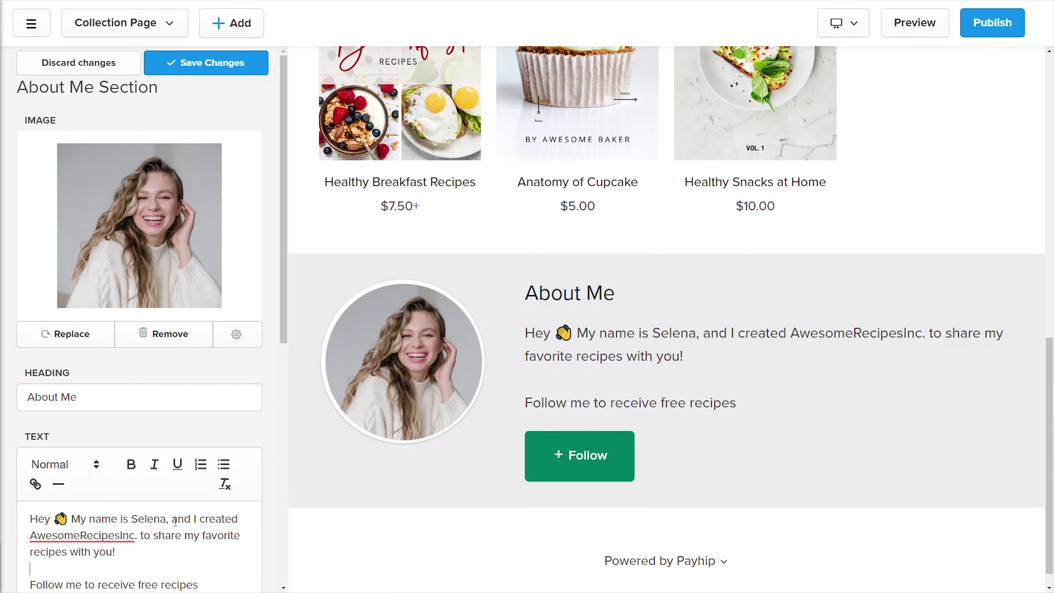
{"action": "scroll", "coordinate": [286, 459], "scroll_direction": "down", "scroll_amount": 8}
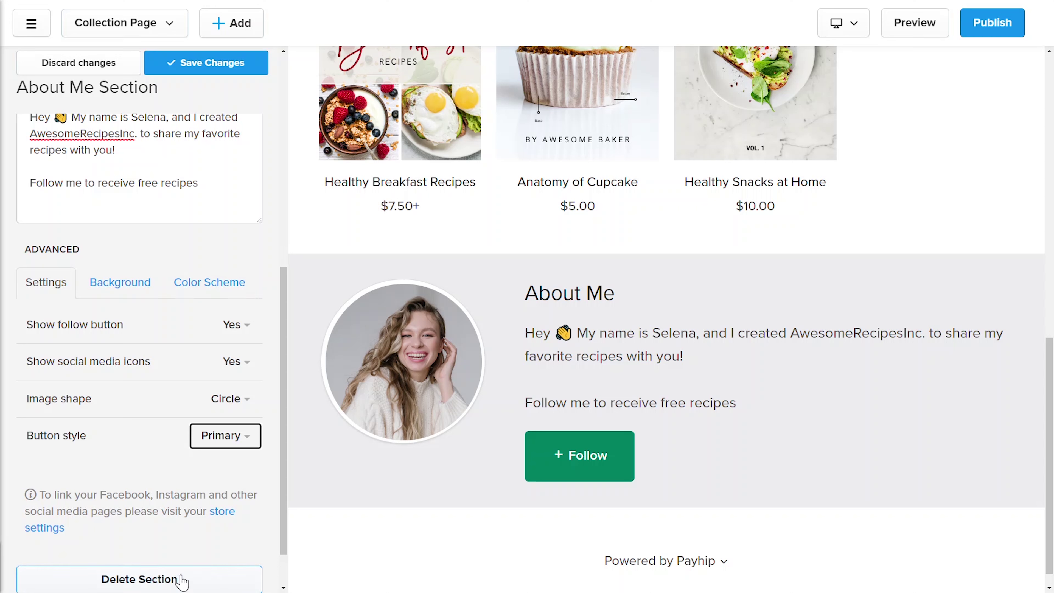
{"action": "left_click", "coordinate": [166, 63]}
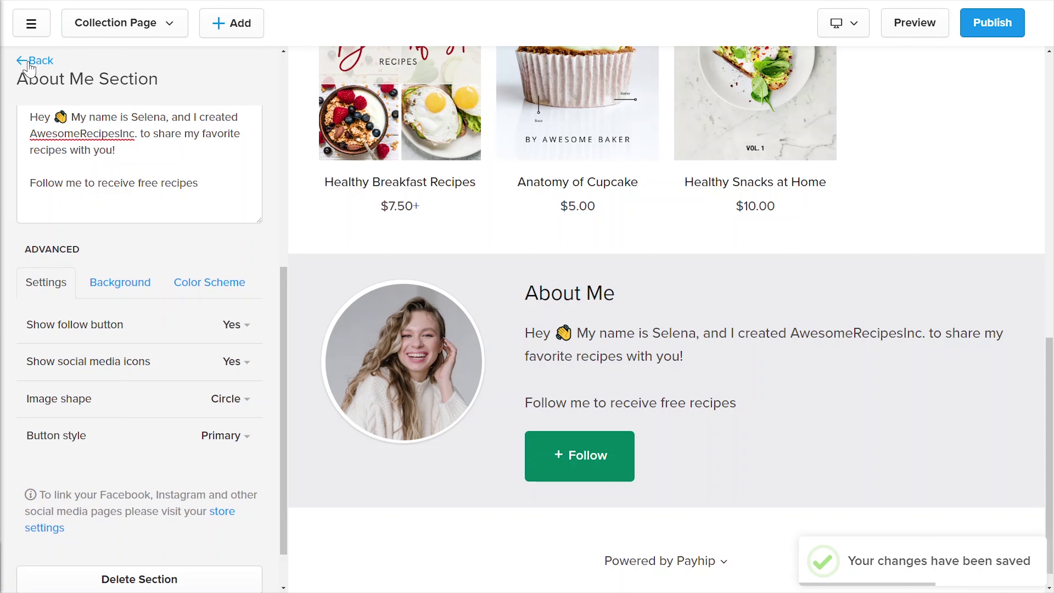
{"action": "left_click", "coordinate": [29, 63]}
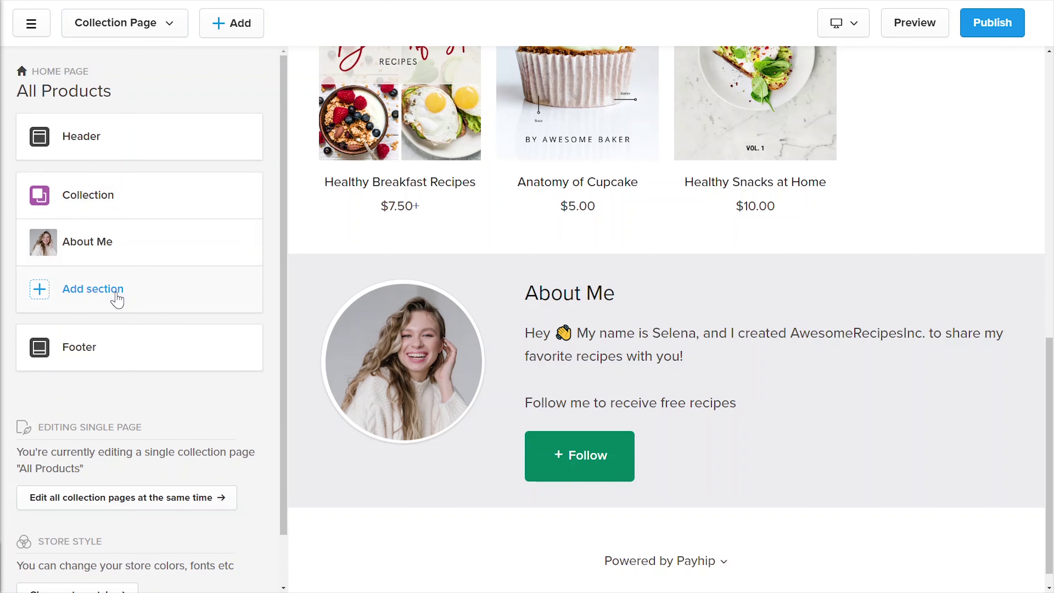
Step: Preview the Gallery, Slideshow, List, Image, Text, Video and Featured Collection section layouts
{"action": "left_click", "coordinate": [117, 299]}
{"action": "left_click", "coordinate": [181, 201]}
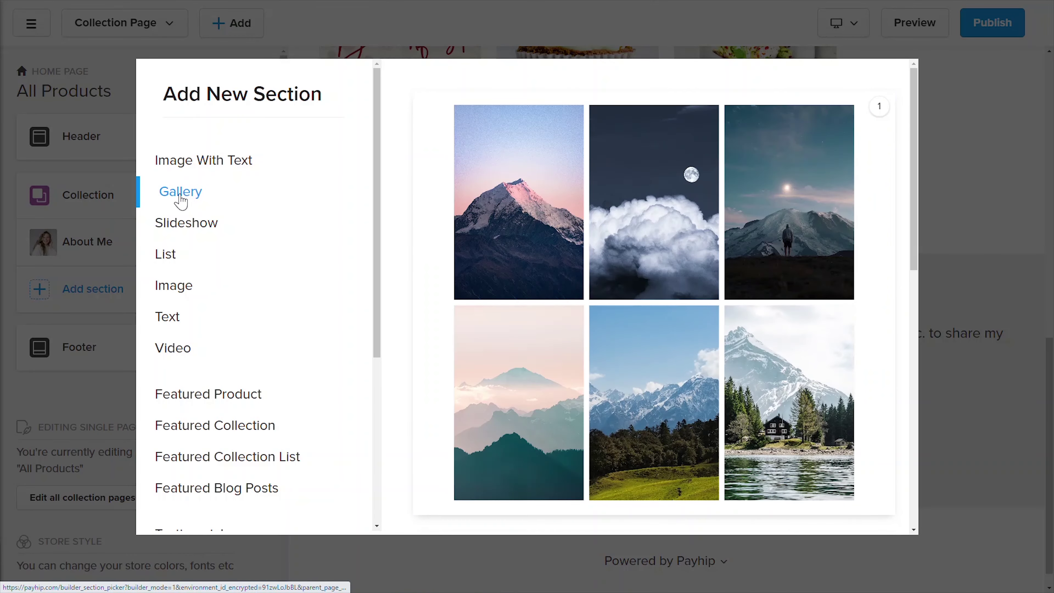
{"action": "left_click", "coordinate": [196, 228]}
{"action": "left_click", "coordinate": [173, 254]}
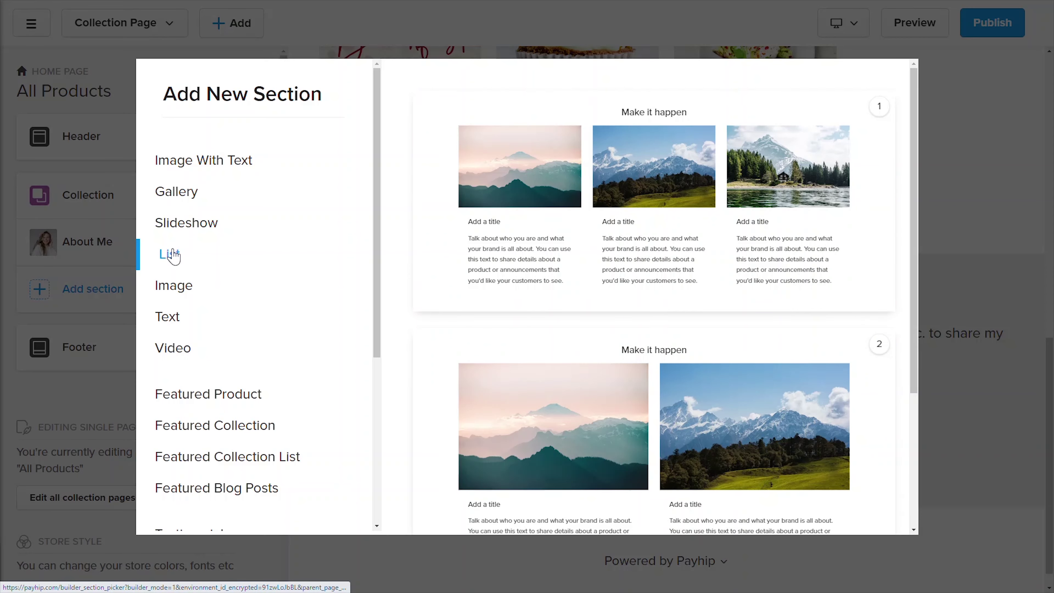
{"action": "left_click", "coordinate": [173, 286]}
{"action": "left_click", "coordinate": [170, 318]}
{"action": "left_click", "coordinate": [177, 348]}
{"action": "left_click_drag", "start_coordinate": [379, 332], "coordinate": [376, 507]}
{"action": "left_click", "coordinate": [291, 162]}
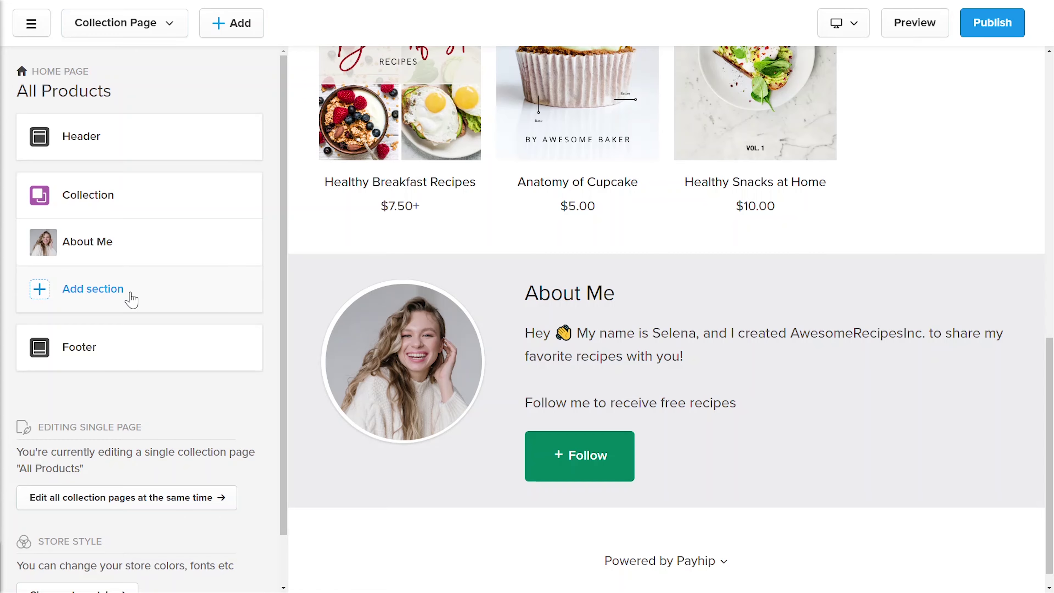
Step: Add an Image With Text section headed 'Delicious and Fun Recipes'
{"action": "left_click", "coordinate": [124, 294]}
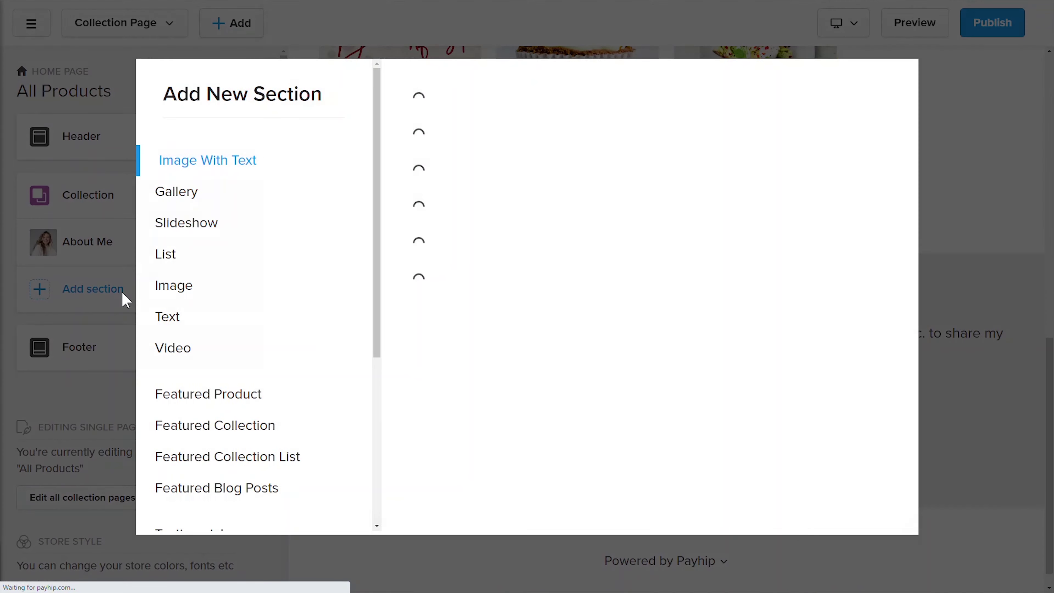
{"action": "left_click", "coordinate": [738, 192]}
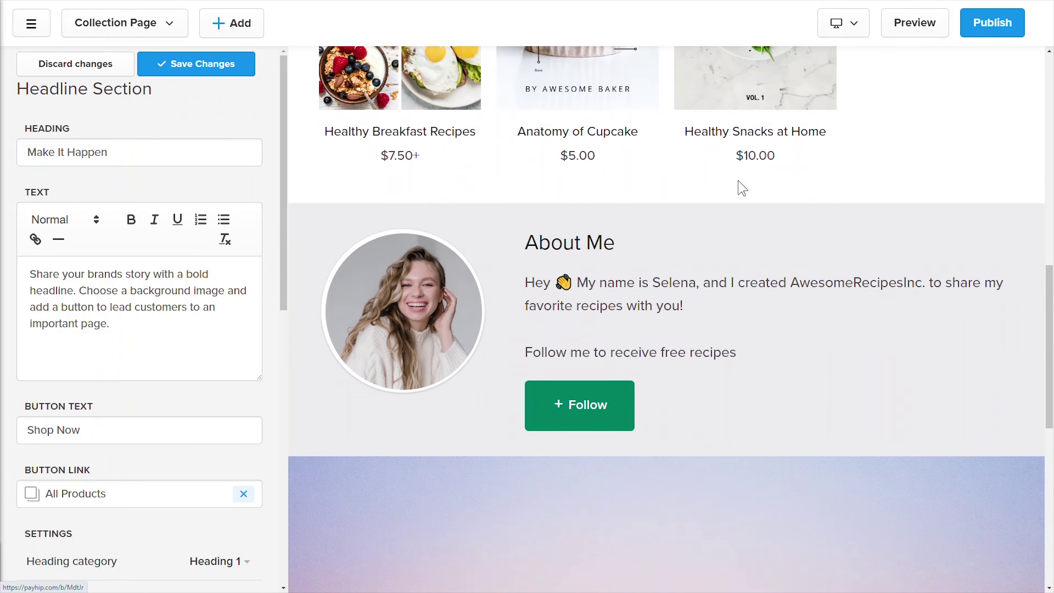
{"action": "double_click", "coordinate": [124, 154]}
{"action": "key", "text": "ctrl+a"}
{"action": "type", "text": "Delicious and Fun Recipes"}
Step: Replace the section's body text with the pasted recipe description
{"action": "left_click", "coordinate": [187, 307]}
{"action": "key", "text": "ctrl+a"}
{"action": "type", "text": "Discover delicious recipes that can be done from the comfort of your home"}
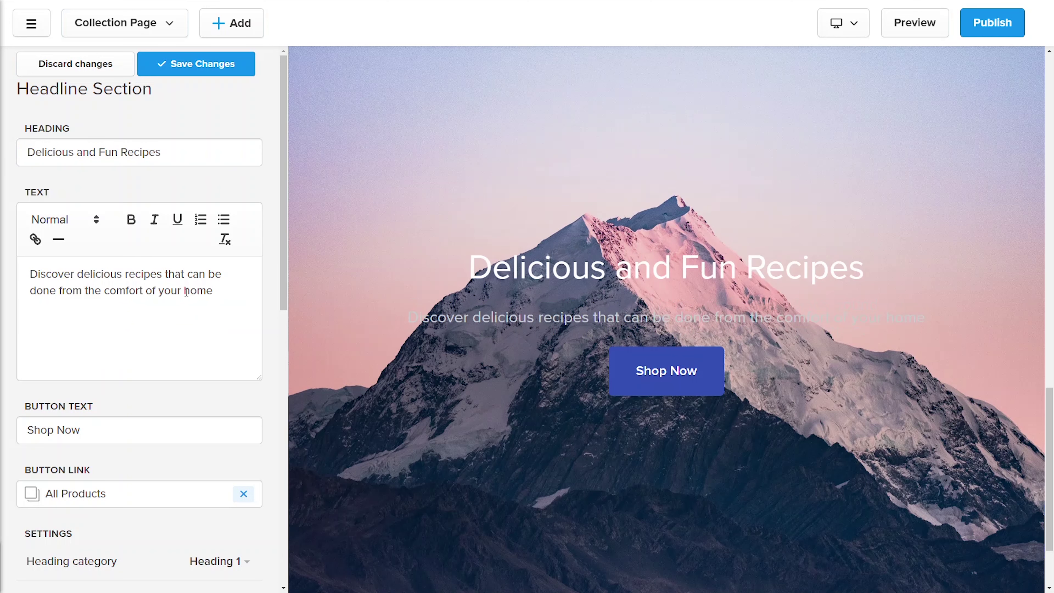
{"action": "scroll", "coordinate": [283, 289], "scroll_direction": "down", "scroll_amount": 1}
{"action": "left_click_drag", "start_coordinate": [284, 332], "coordinate": [285, 387]}
Step: Clear the Shop Now button text and remove its All Products link
{"action": "double_click", "coordinate": [157, 193]}
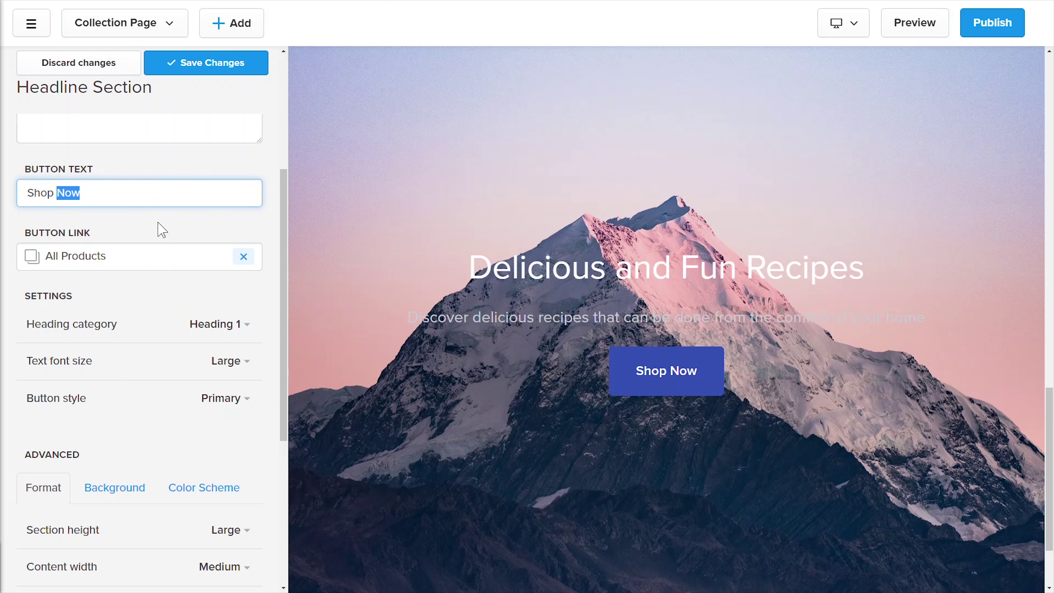
{"action": "left_click", "coordinate": [242, 257]}
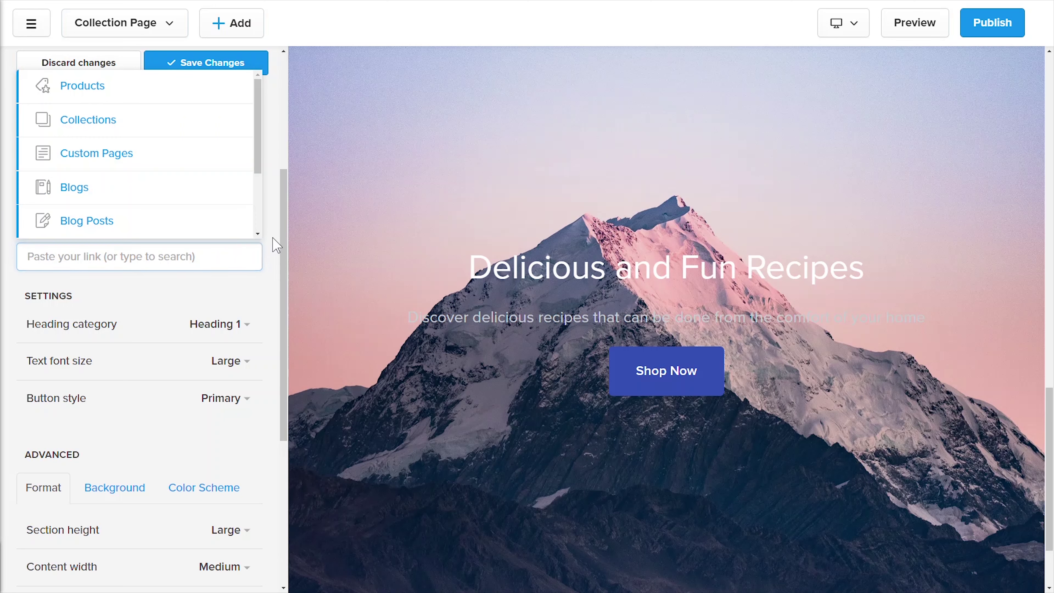
{"action": "left_click", "coordinate": [183, 183]}
{"action": "key", "text": "ctrl+a"}
{"action": "key", "text": "BackSpace"}
Step: Try Heading 2 and Medium text size, keeping the headline at Heading 1, Large
{"action": "scroll", "coordinate": [227, 232], "scroll_direction": "down", "scroll_amount": 3}
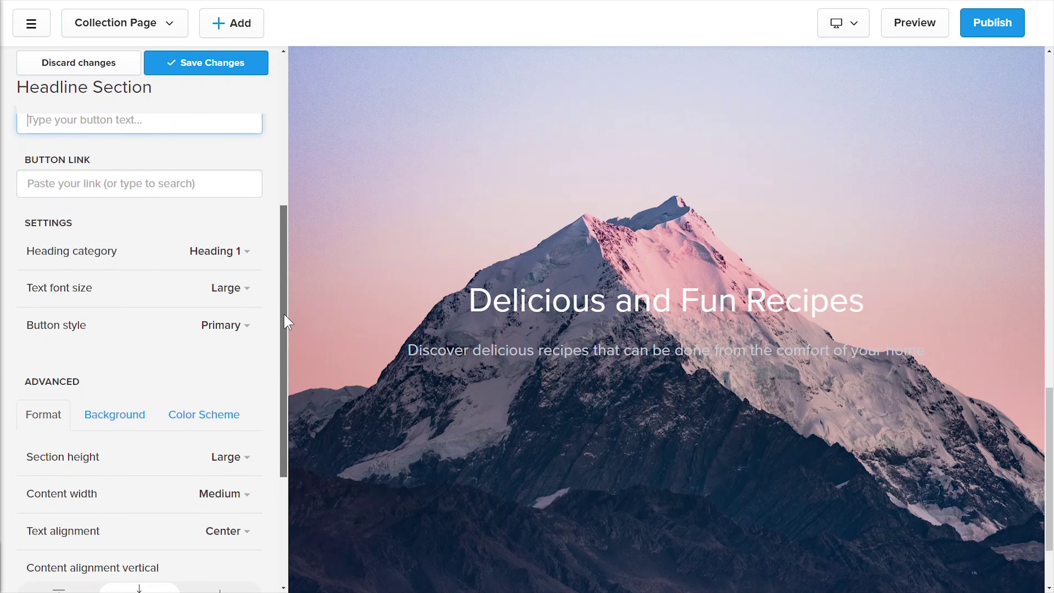
{"action": "left_click", "coordinate": [226, 216]}
{"action": "left_click", "coordinate": [242, 241]}
{"action": "left_click", "coordinate": [232, 214]}
{"action": "left_click", "coordinate": [240, 245]}
{"action": "left_click", "coordinate": [233, 252]}
{"action": "left_click", "coordinate": [235, 293]}
{"action": "left_click", "coordinate": [233, 252]}
{"action": "left_click", "coordinate": [224, 287]}
Step: Set the banner's section height to Medium after trying Small
{"action": "scroll", "coordinate": [232, 352], "scroll_direction": "down", "scroll_amount": 1}
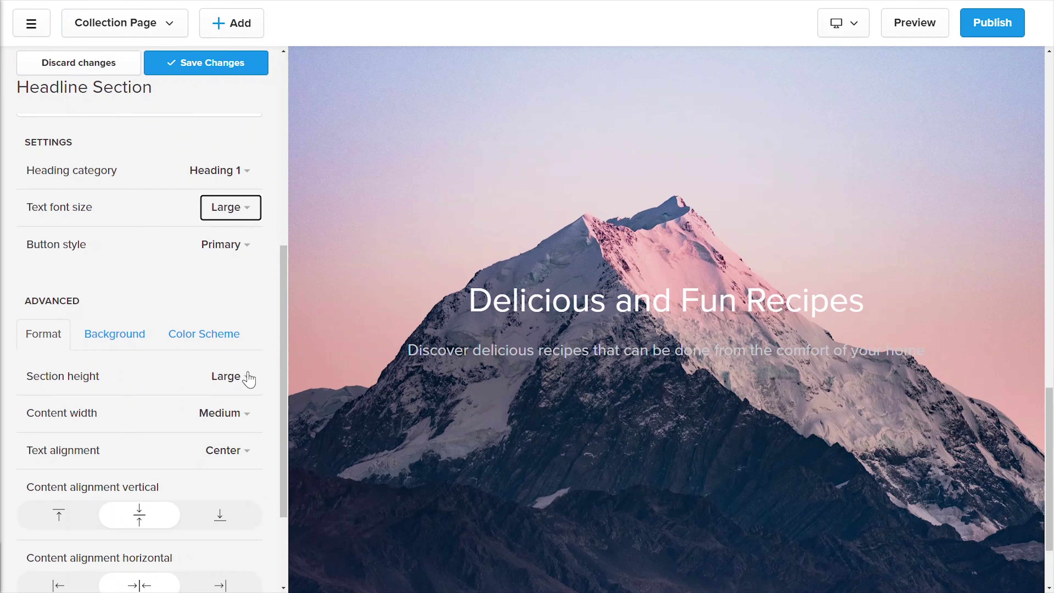
{"action": "left_click", "coordinate": [244, 376]}
{"action": "left_click", "coordinate": [204, 441]}
{"action": "left_click", "coordinate": [224, 376]}
{"action": "left_click", "coordinate": [212, 406]}
{"action": "left_click", "coordinate": [235, 382]}
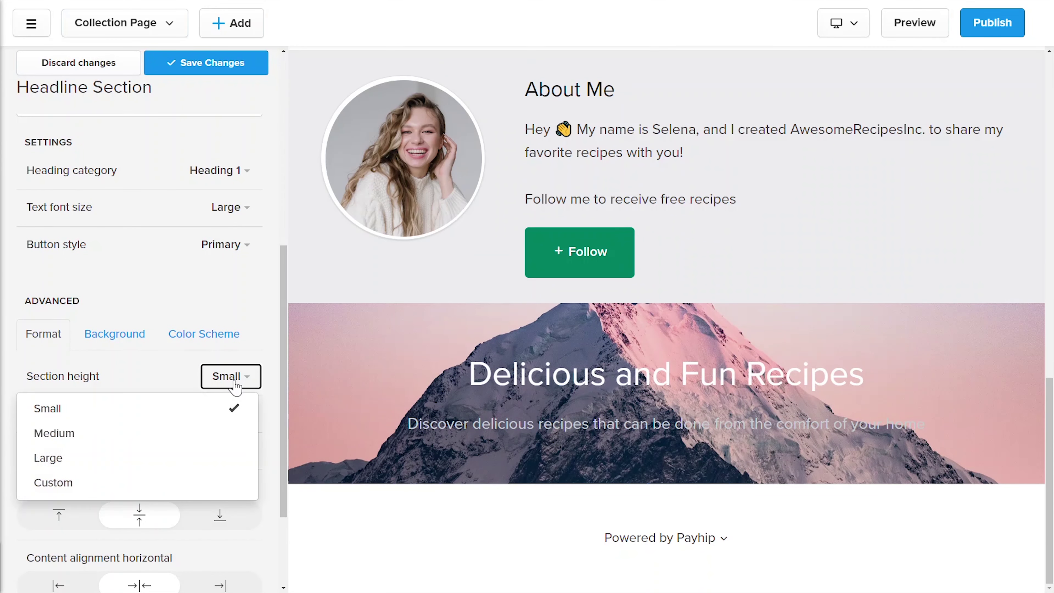
{"action": "left_click", "coordinate": [233, 434]}
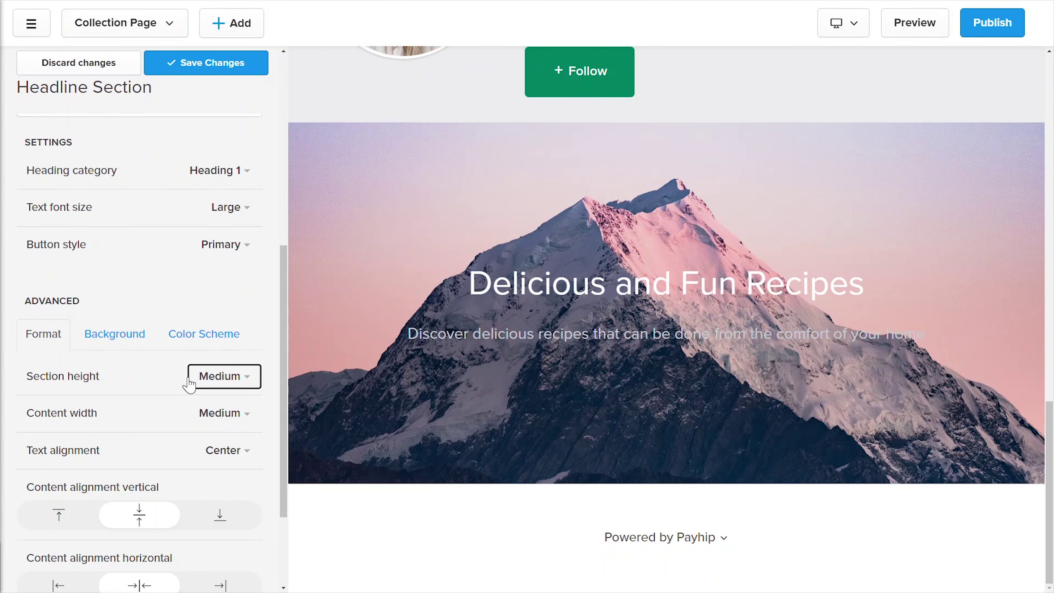
Step: Use the French toast photo as background with 73% overlay opacity and save
{"action": "left_click", "coordinate": [136, 336]}
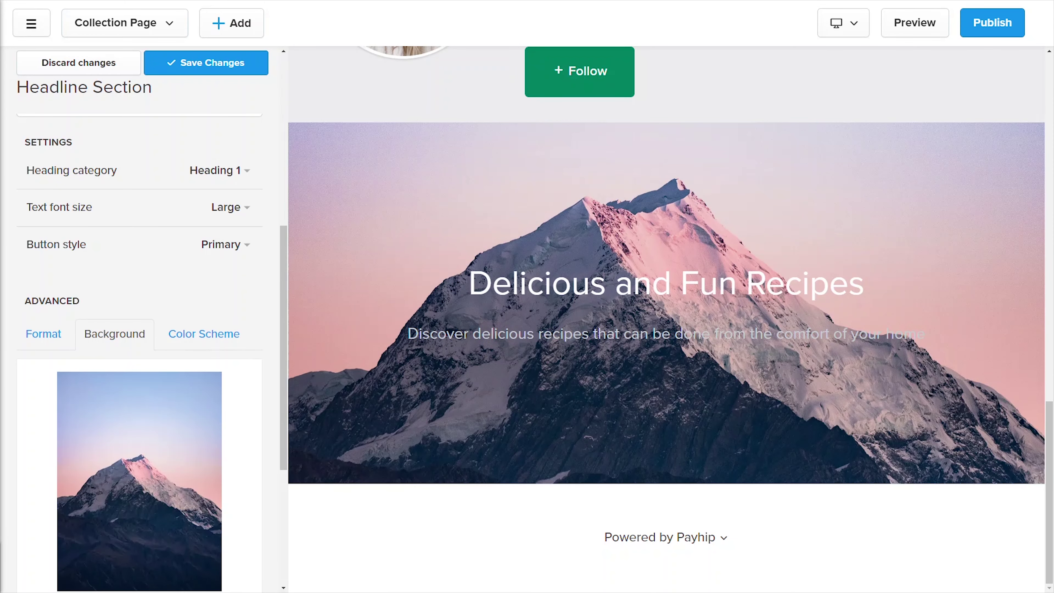
{"action": "scroll", "coordinate": [125, 415], "scroll_direction": "down", "scroll_amount": 2}
{"action": "left_click", "coordinate": [81, 549]}
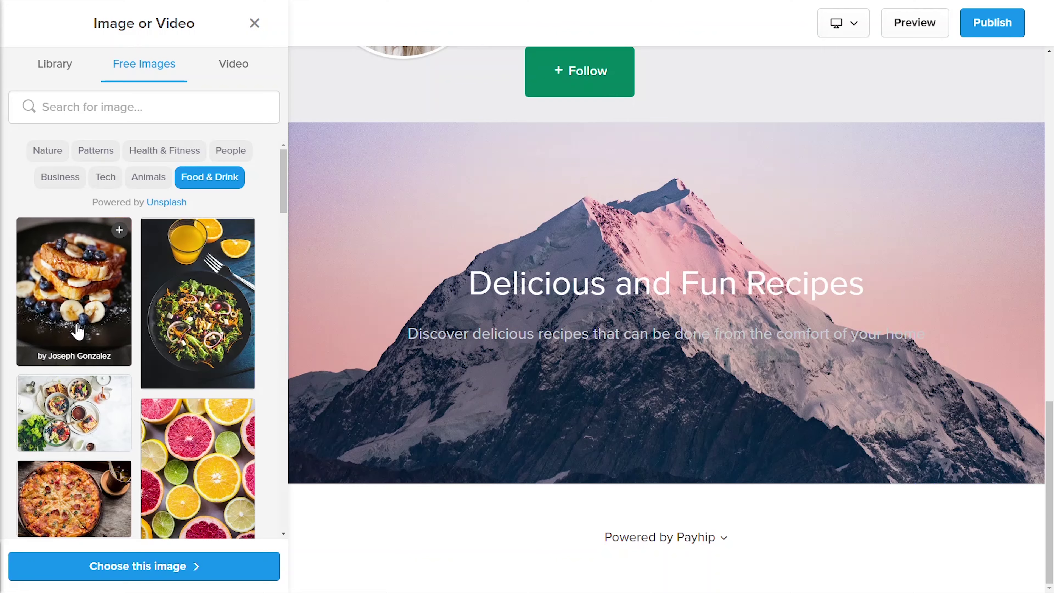
{"action": "left_click", "coordinate": [74, 290]}
{"action": "left_click", "coordinate": [141, 566]}
{"action": "scroll", "coordinate": [132, 527], "scroll_direction": "down", "scroll_amount": 3}
{"action": "left_click_drag", "start_coordinate": [124, 482], "coordinate": [187, 482]}
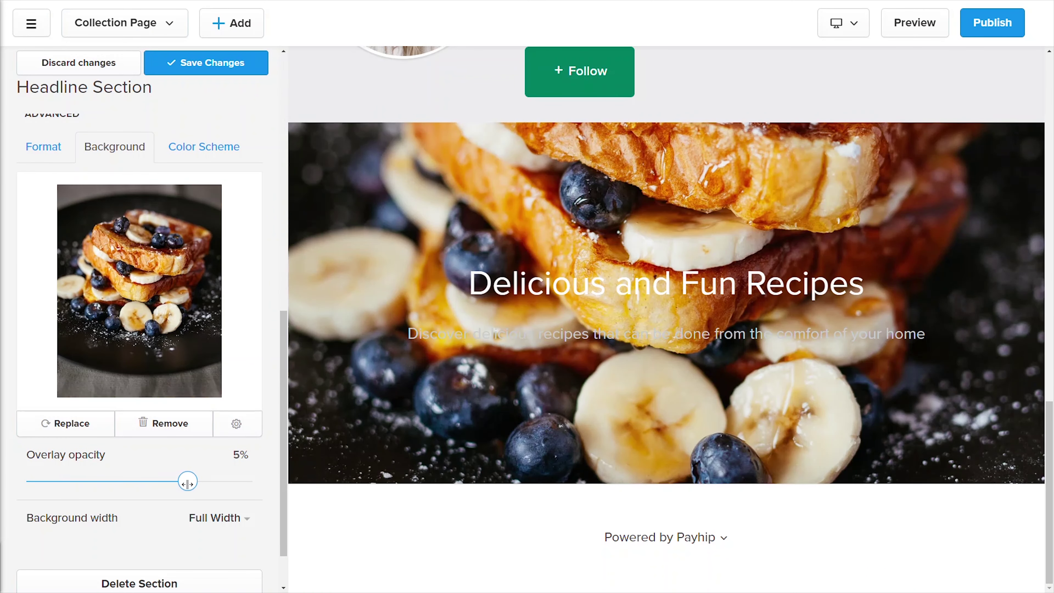
{"action": "left_click", "coordinate": [227, 65]}
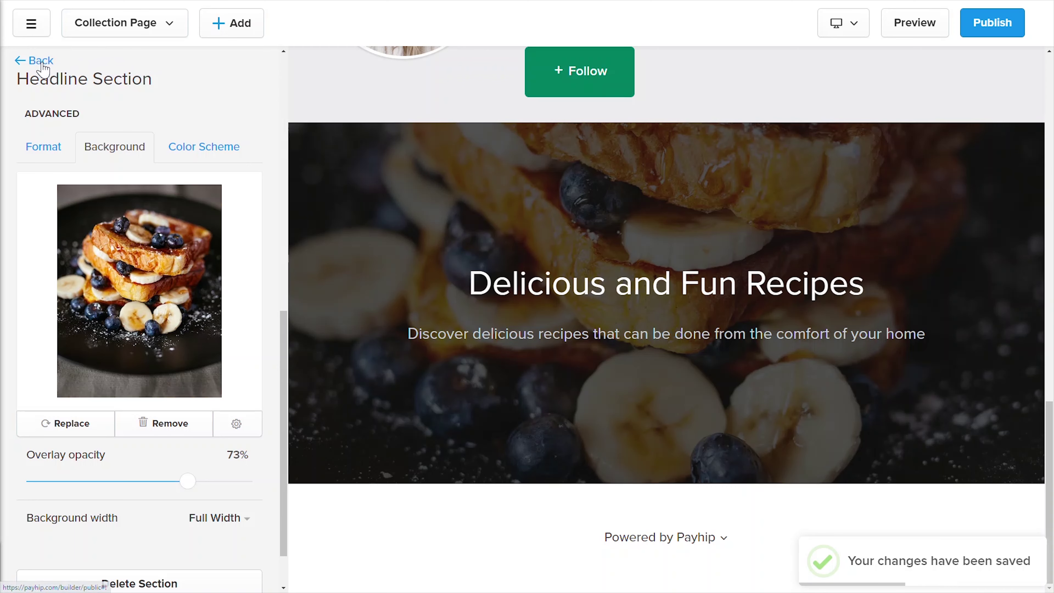
{"action": "left_click", "coordinate": [36, 60]}
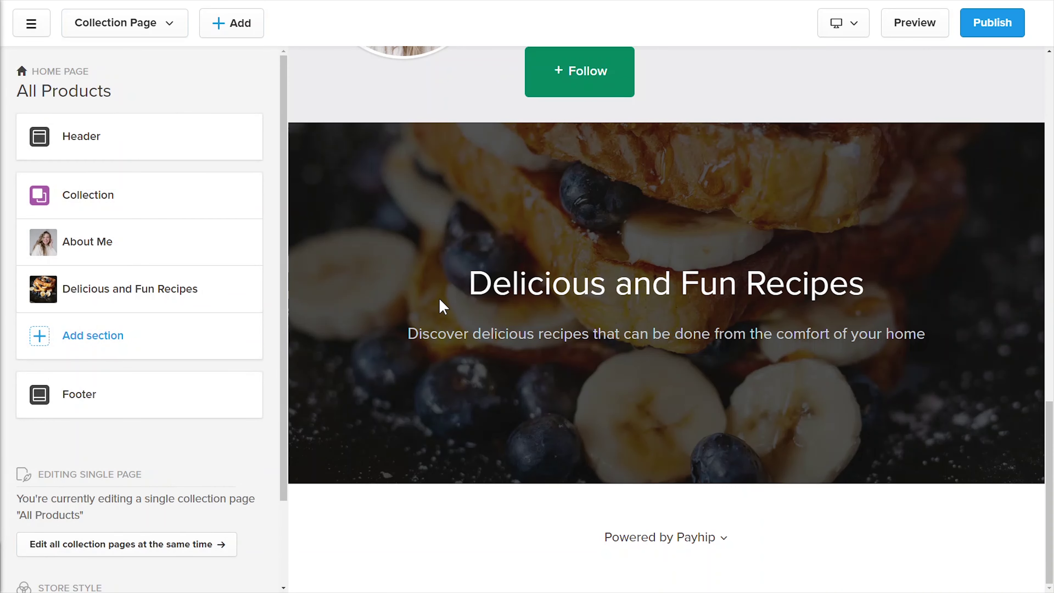
Step: Move the Delicious and Fun Recipes banner above the Collection section
{"action": "left_click_drag", "start_coordinate": [47, 288], "coordinate": [46, 193]}
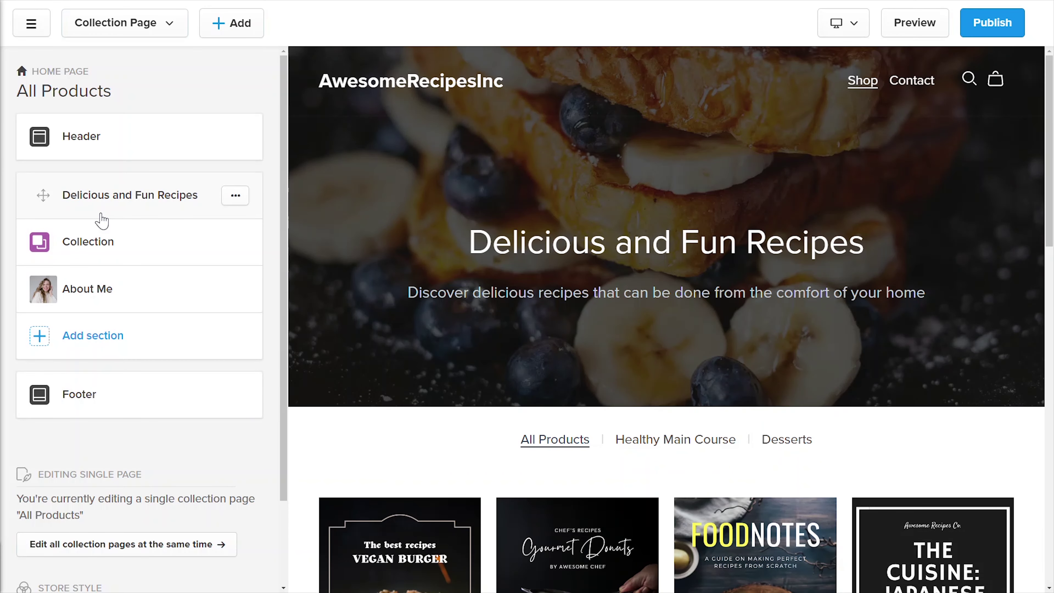
{"action": "scroll", "coordinate": [666, 320], "scroll_direction": "down", "scroll_amount": 10}
{"action": "left_click_drag", "start_coordinate": [1052, 339], "coordinate": [1047, 166]}
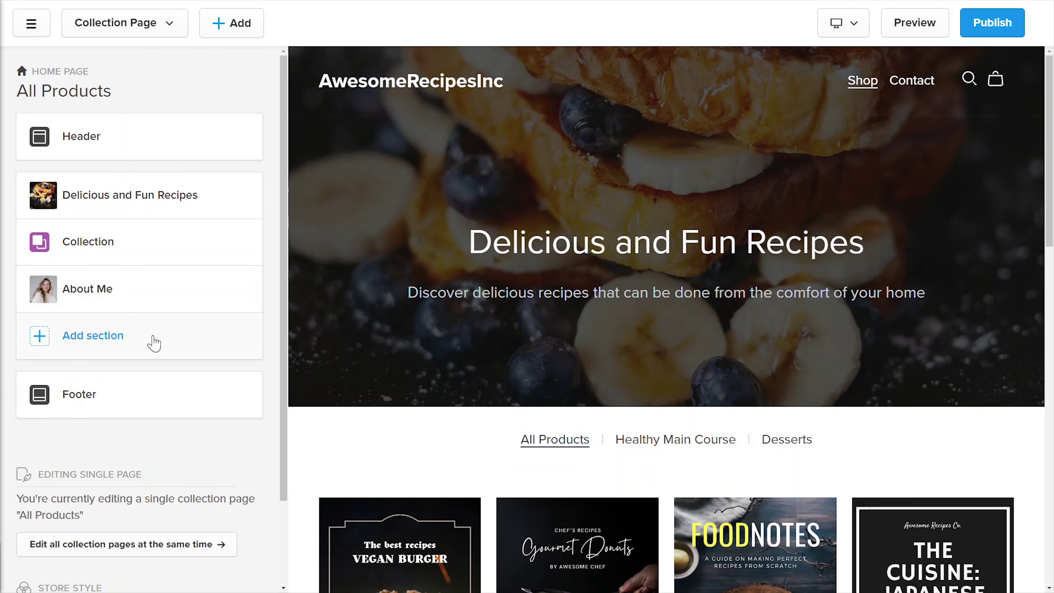
Step: Add an Embed Code section headed 'Hurry! This offer will end in:' with the countdown HTML
{"action": "left_click", "coordinate": [153, 343]}
{"action": "left_click_drag", "start_coordinate": [381, 279], "coordinate": [365, 464]}
{"action": "left_click", "coordinate": [222, 504]}
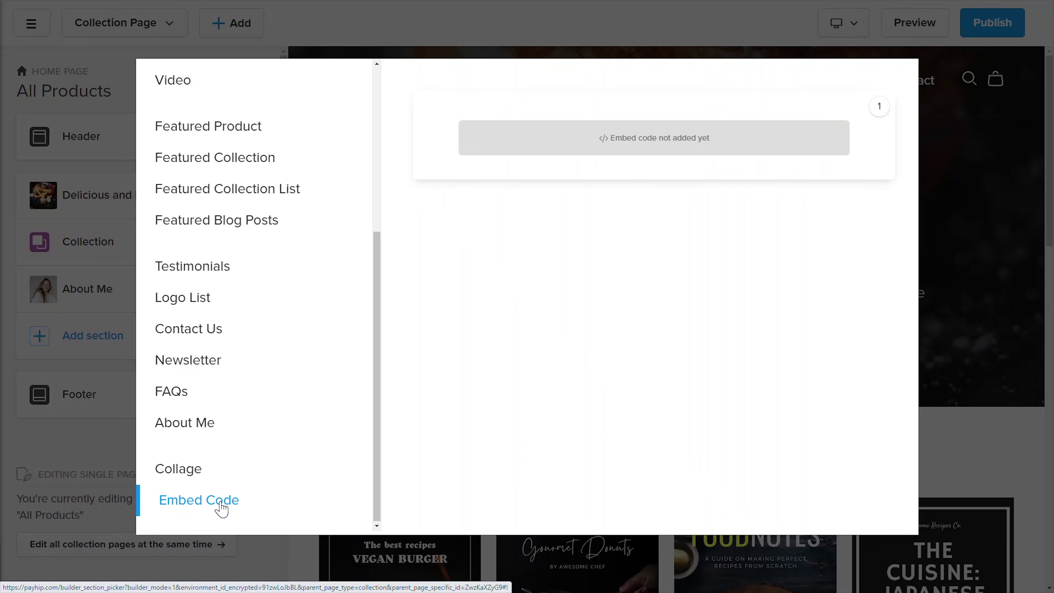
{"action": "left_click", "coordinate": [673, 167]}
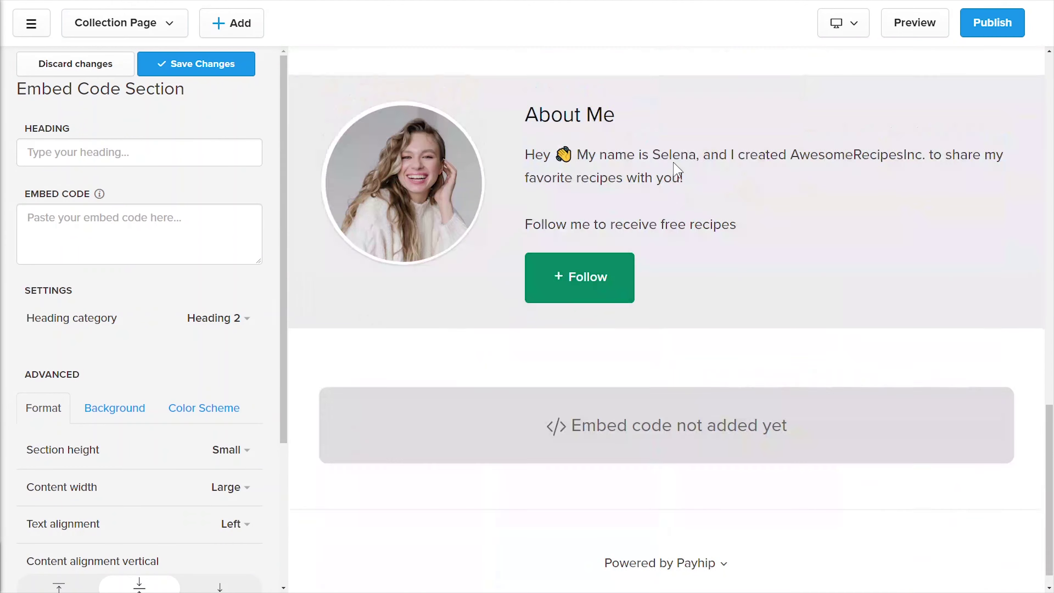
{"action": "left_click", "coordinate": [104, 152]}
{"action": "type", "text": "Hurry! This offer will end in:"}
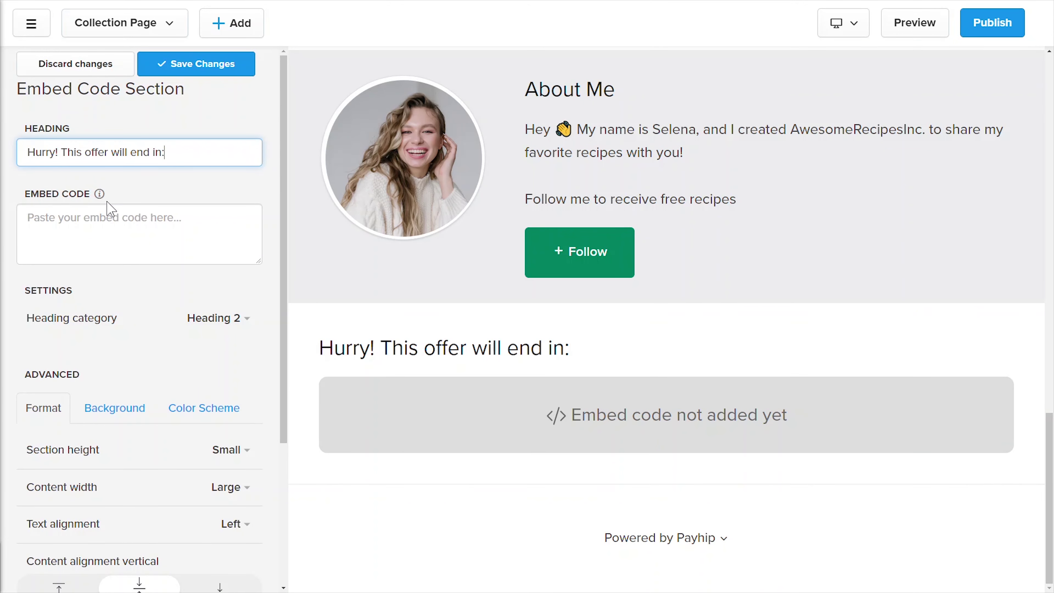
{"action": "left_click", "coordinate": [105, 215]}
{"action": "key", "text": "ctrl+v"}
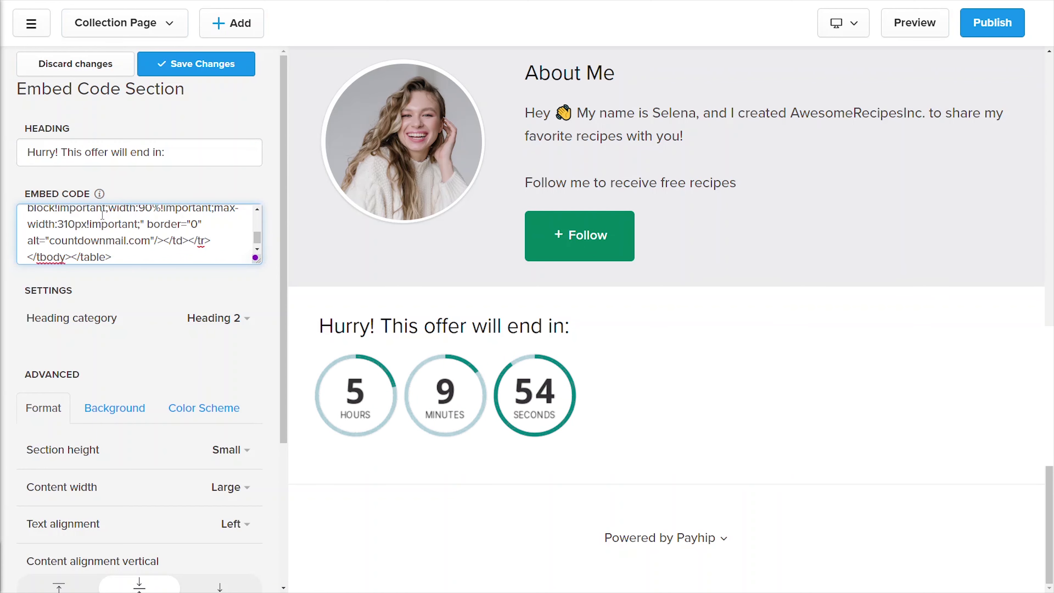
{"action": "left_click_drag", "start_coordinate": [258, 259], "coordinate": [265, 369]}
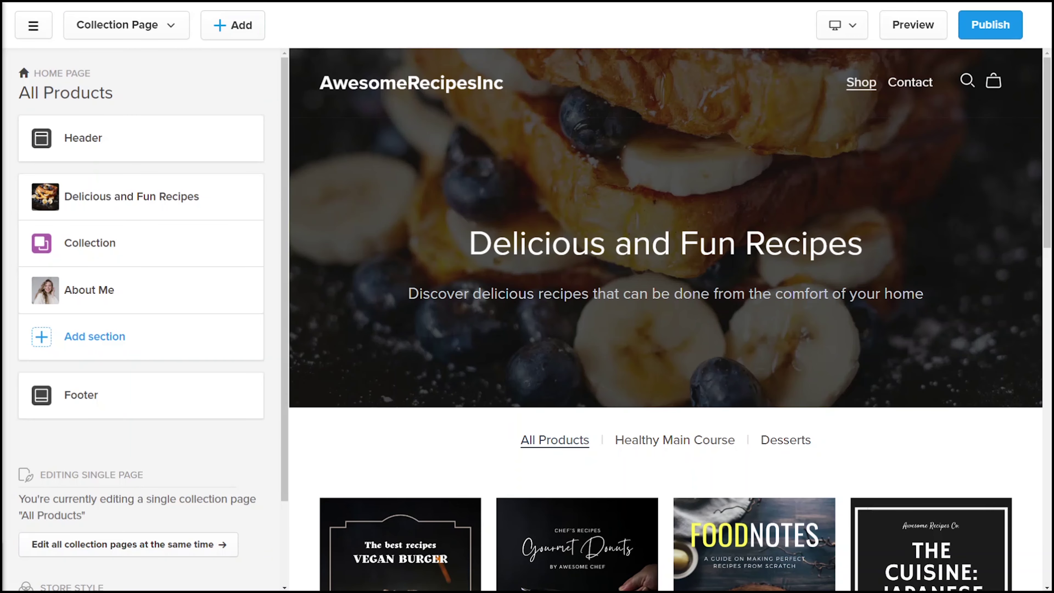
Step: Set the Awesome Recipes Inc image as the header logo at 63px height and save
{"action": "left_click", "coordinate": [188, 139]}
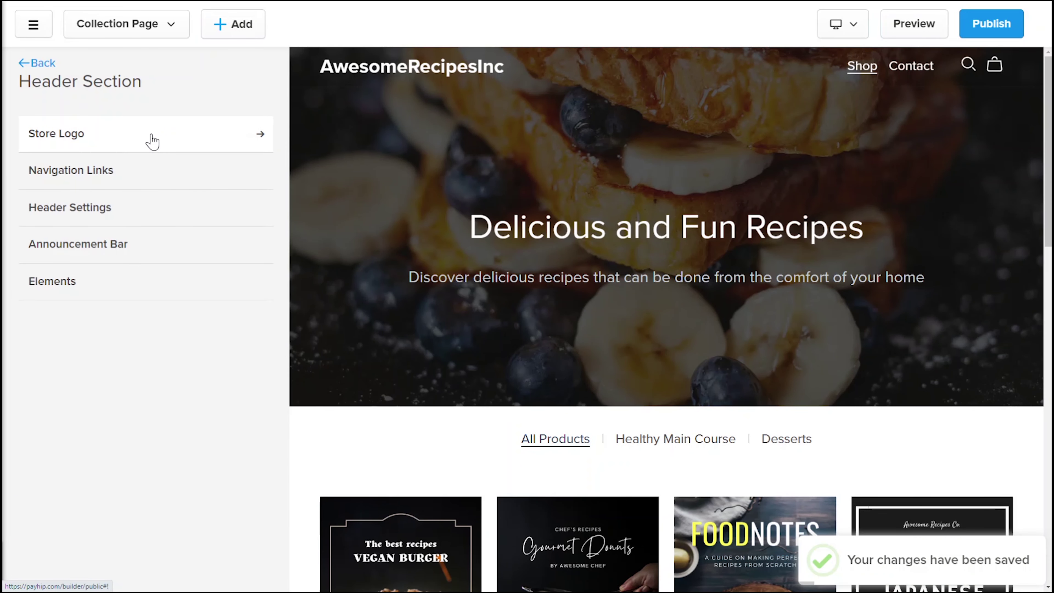
{"action": "left_click", "coordinate": [152, 142]}
{"action": "left_click", "coordinate": [152, 141]}
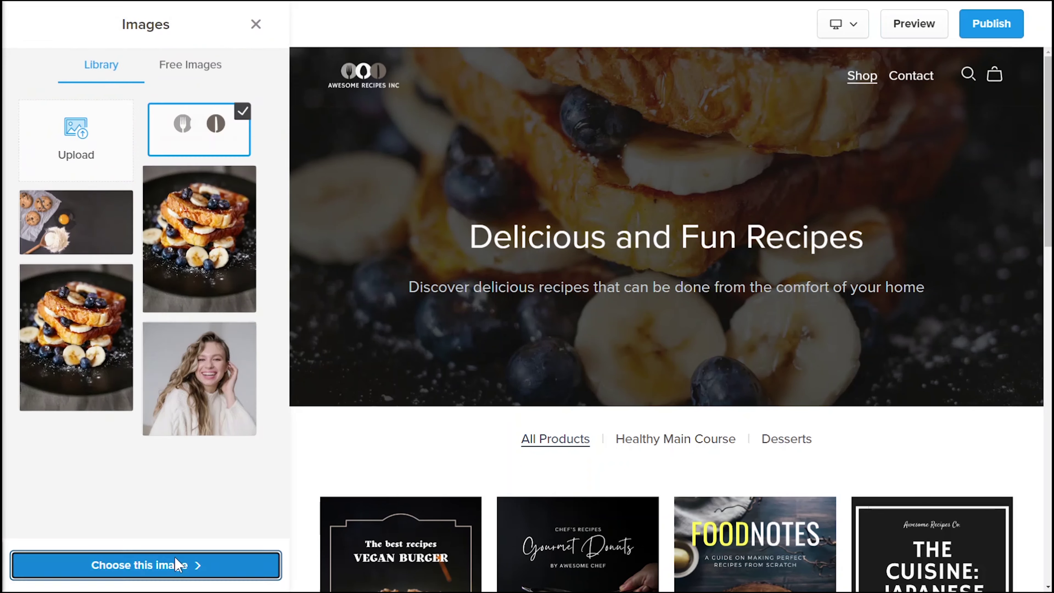
{"action": "left_click", "coordinate": [177, 564]}
{"action": "left_click_drag", "start_coordinate": [87, 340], "coordinate": [106, 339]}
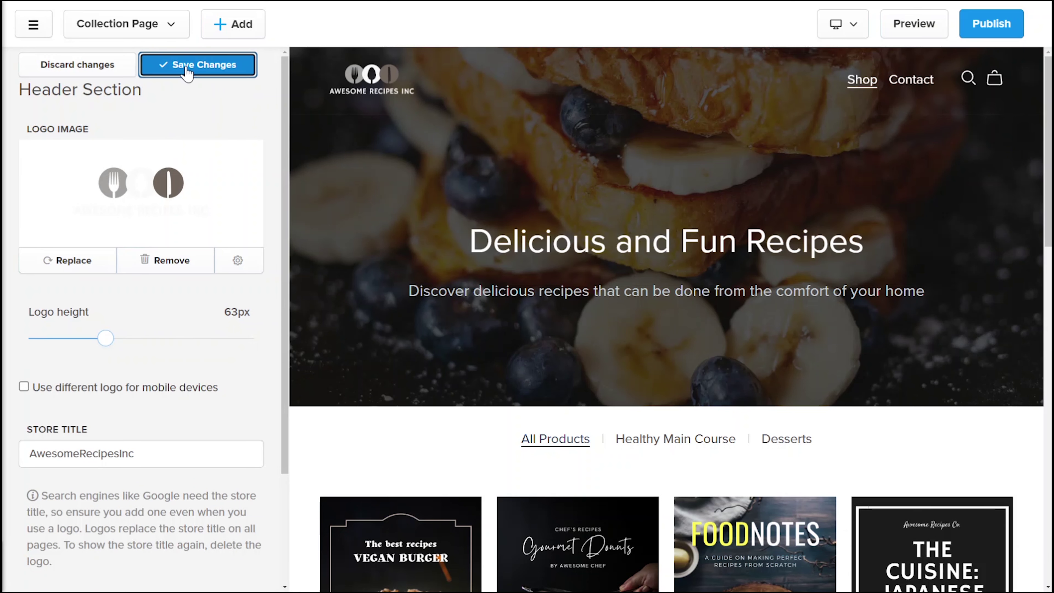
{"action": "left_click", "coordinate": [178, 65]}
{"action": "left_click", "coordinate": [44, 64]}
Step: Cancel adding a new navigation link, keeping only Shop and Contact
{"action": "left_click", "coordinate": [159, 172]}
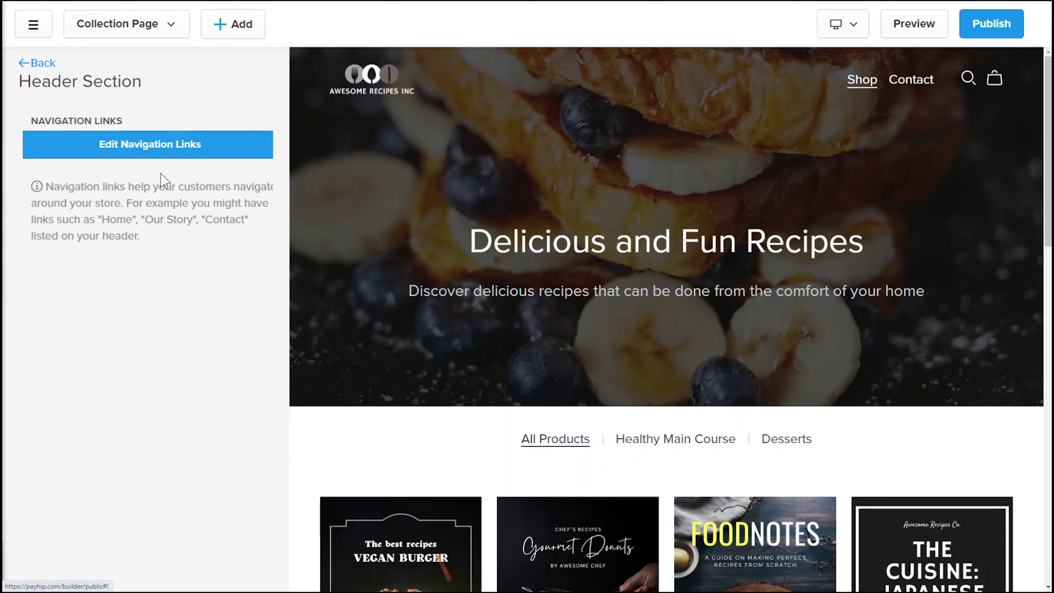
{"action": "left_click", "coordinate": [157, 150]}
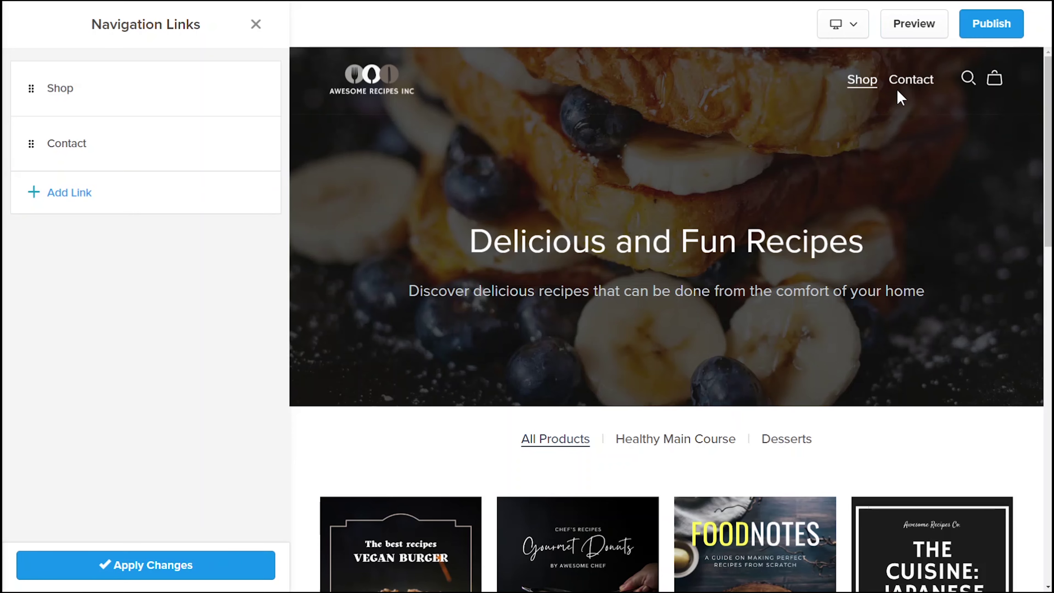
{"action": "left_click", "coordinate": [70, 193]}
{"action": "left_click", "coordinate": [334, 183]}
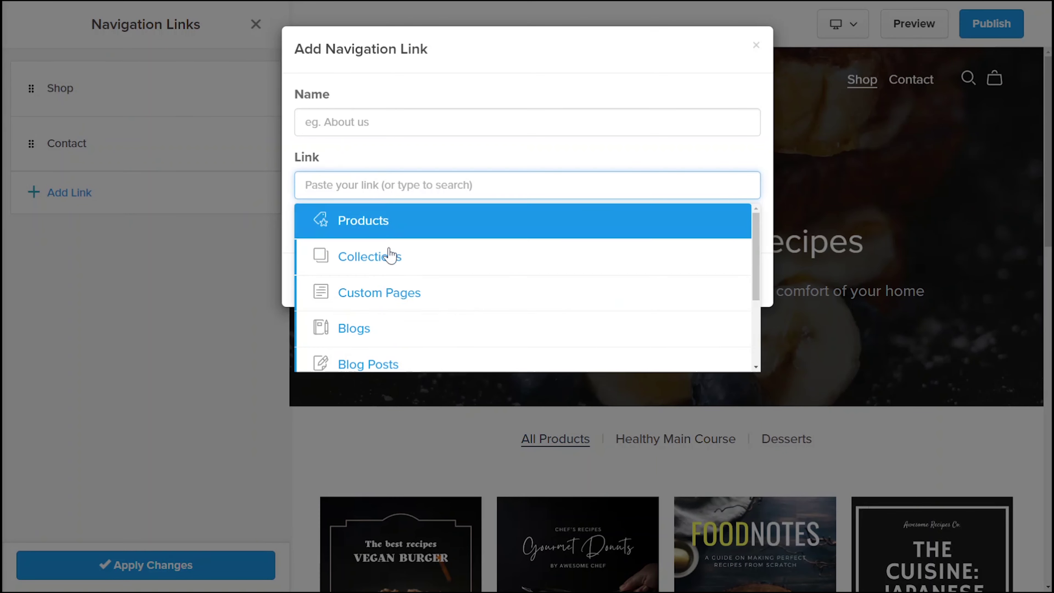
{"action": "left_click", "coordinate": [424, 151]}
{"action": "left_click", "coordinate": [579, 287]}
{"action": "left_click", "coordinate": [255, 25]}
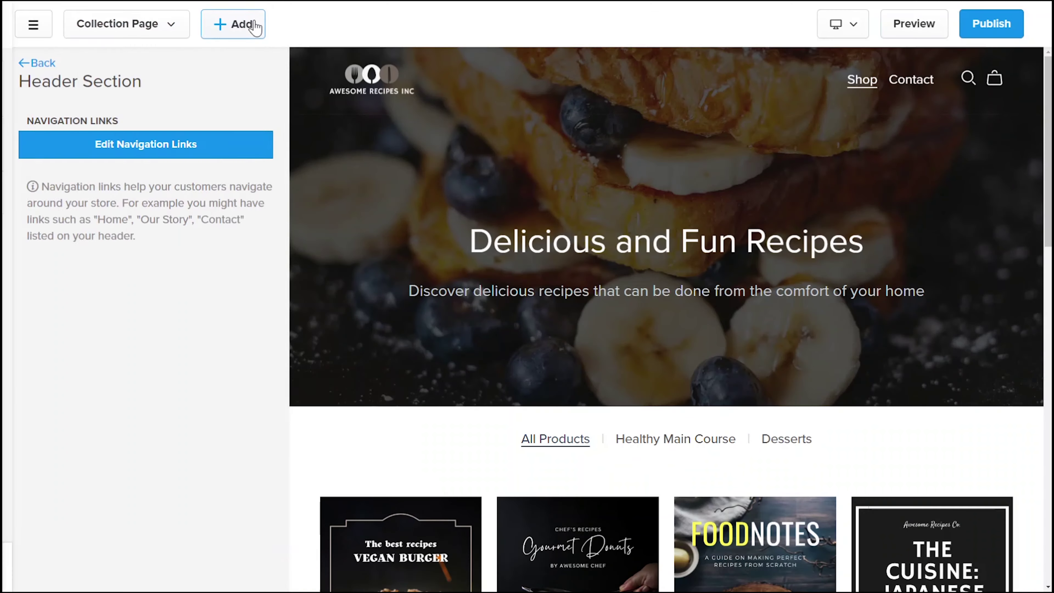
{"action": "left_click", "coordinate": [39, 62]}
Step: Compare header layouts and apply the one with links centred between logo and icons
{"action": "left_click", "coordinate": [166, 214]}
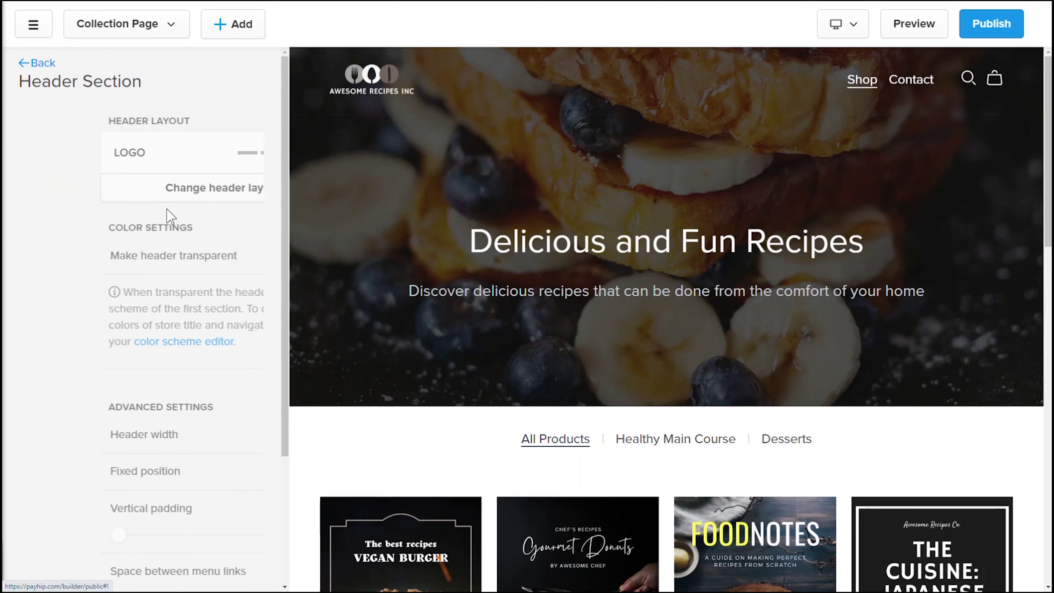
{"action": "left_click", "coordinate": [166, 188]}
{"action": "left_click", "coordinate": [181, 177]}
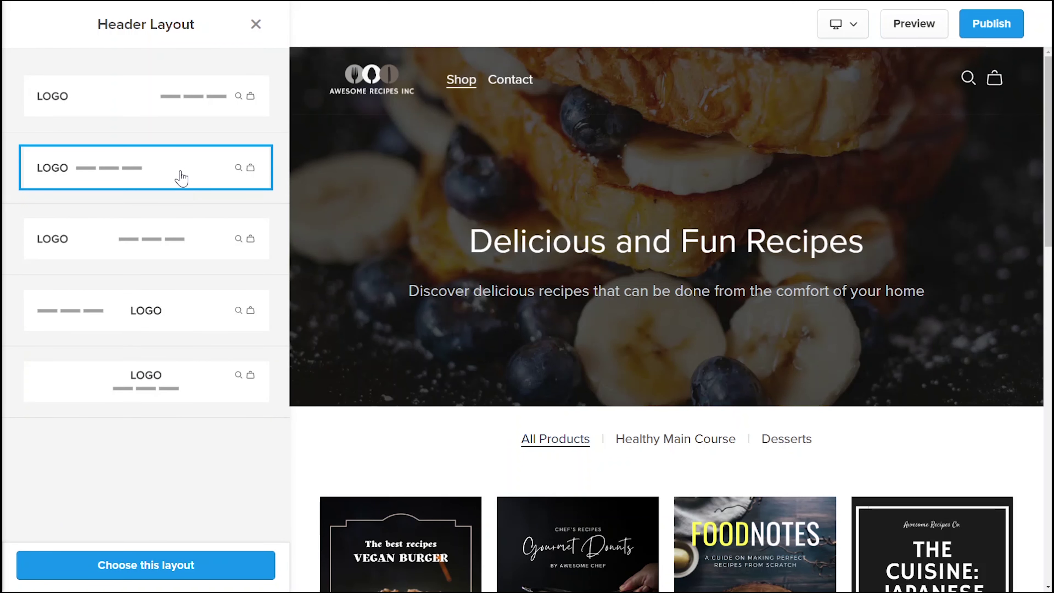
{"action": "left_click", "coordinate": [185, 240]}
{"action": "left_click", "coordinate": [196, 310]}
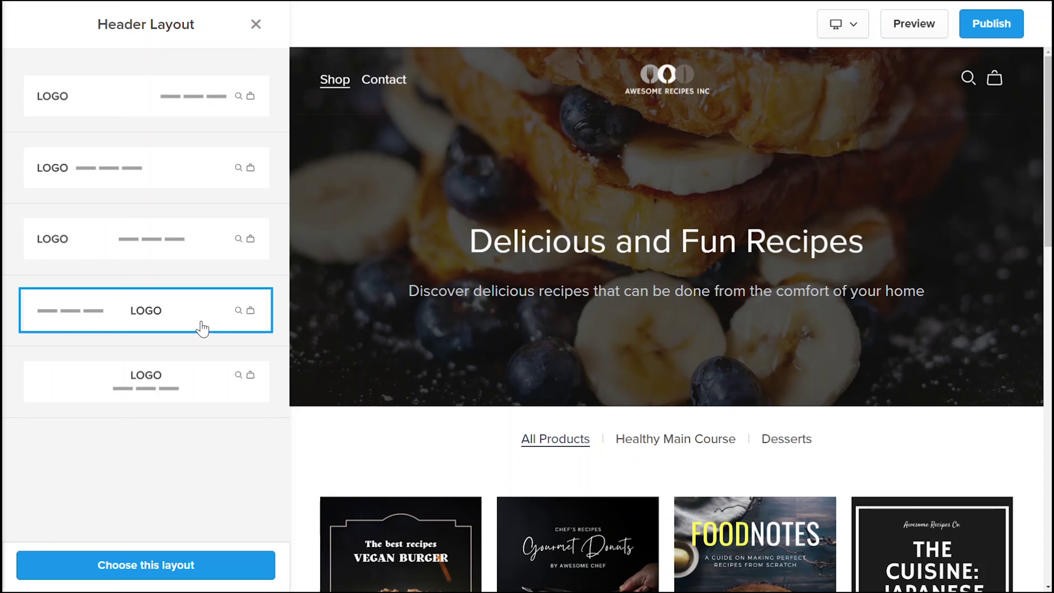
{"action": "left_click", "coordinate": [196, 388]}
{"action": "left_click", "coordinate": [204, 237]}
{"action": "left_click", "coordinate": [212, 566]}
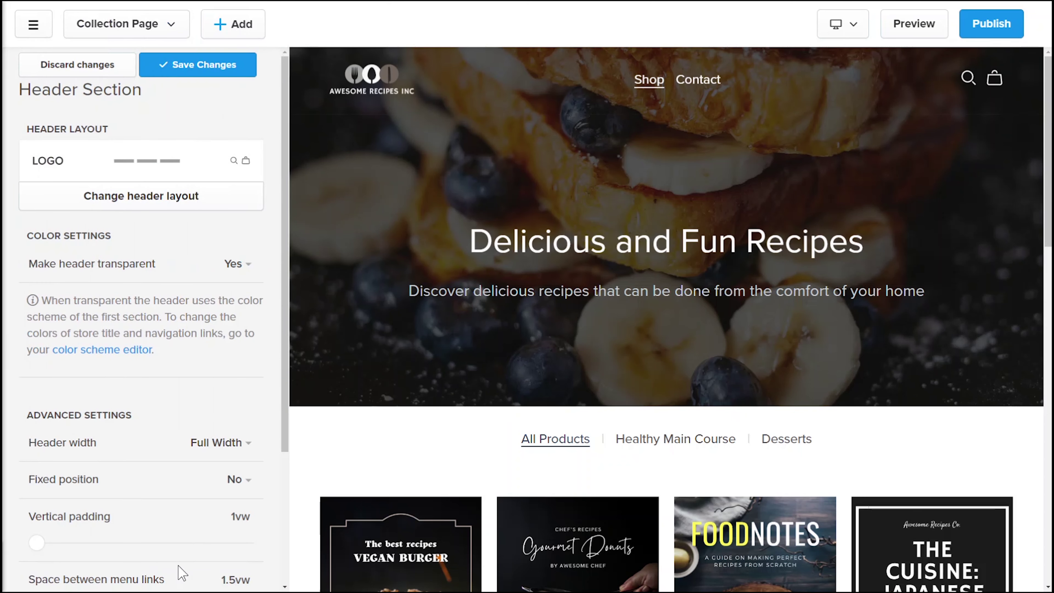
Step: Keep the header transparent with 1vw vertical padding and save the header settings
{"action": "left_click", "coordinate": [236, 264]}
{"action": "left_click", "coordinate": [239, 318]}
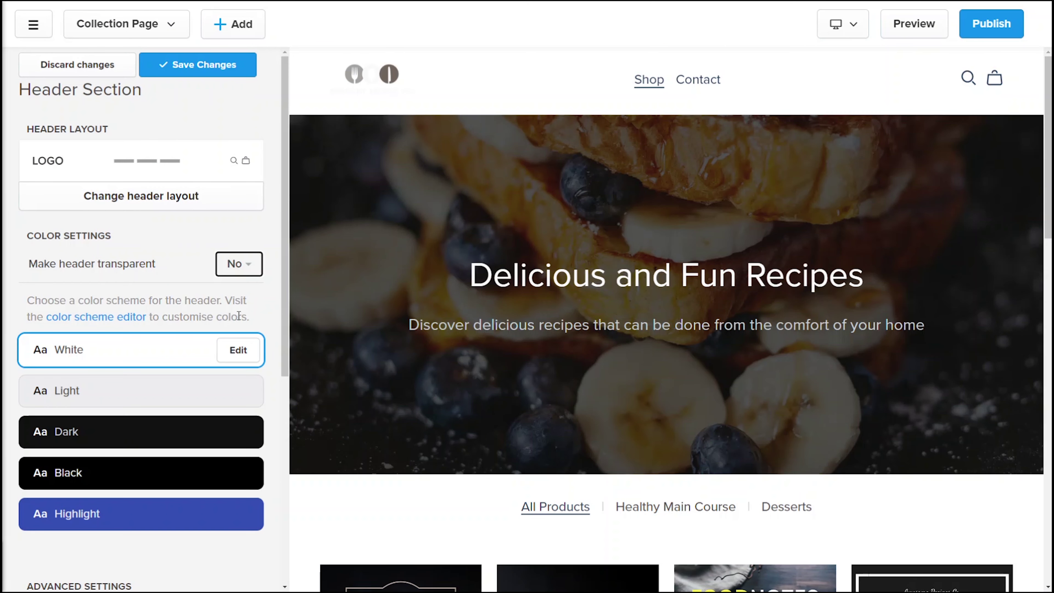
{"action": "left_click", "coordinate": [244, 268]}
{"action": "left_click", "coordinate": [240, 298]}
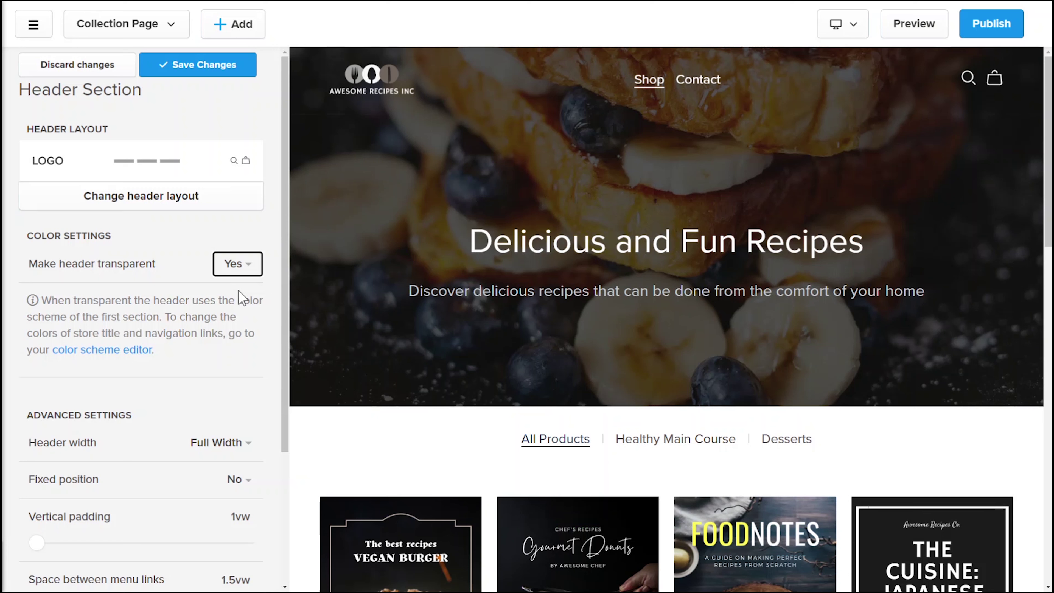
{"action": "left_click_drag", "start_coordinate": [35, 542], "coordinate": [26, 536]}
{"action": "scroll", "coordinate": [289, 473], "scroll_direction": "down", "scroll_amount": 3}
{"action": "left_click", "coordinate": [210, 65]}
{"action": "left_click", "coordinate": [37, 62]}
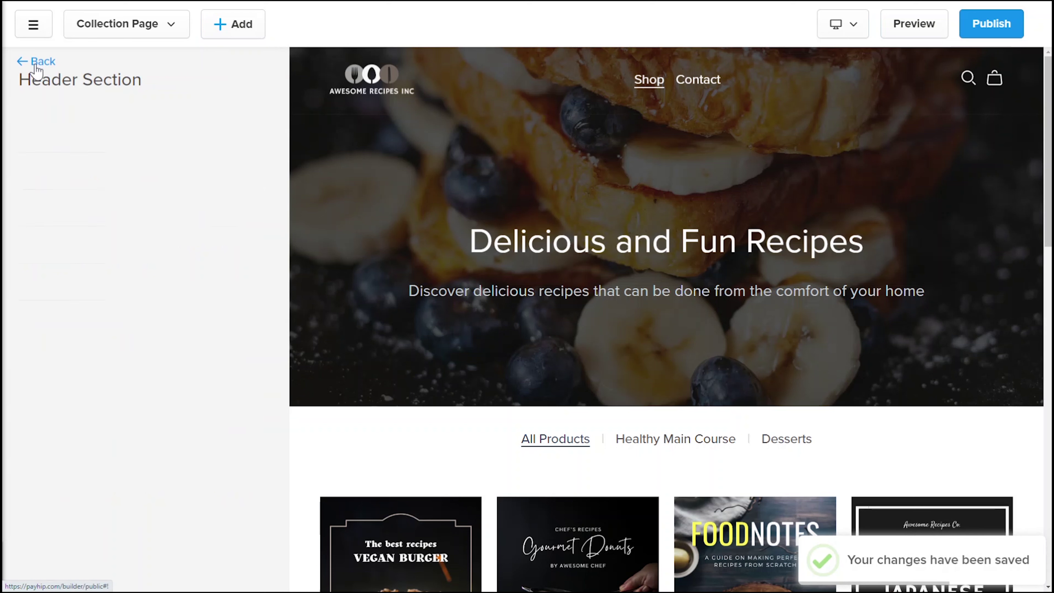
Step: Show 'Get 10% off all my recipes this week!' on every page and save
{"action": "left_click", "coordinate": [159, 256]}
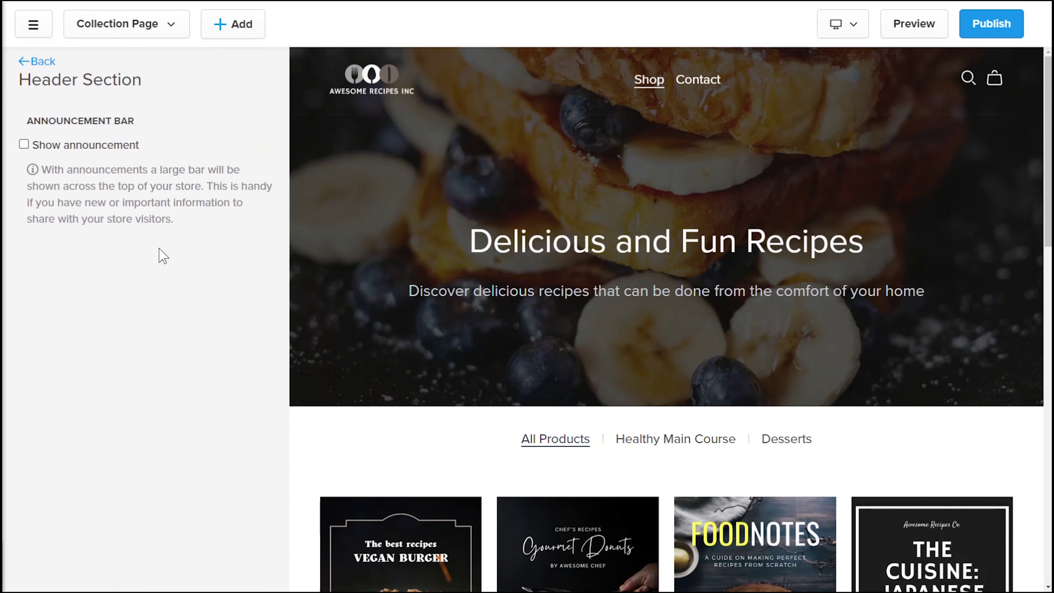
{"action": "left_click", "coordinate": [107, 146]}
{"action": "left_click", "coordinate": [138, 226]}
{"action": "type", "text": "Get 10% off all my recipes this week"}
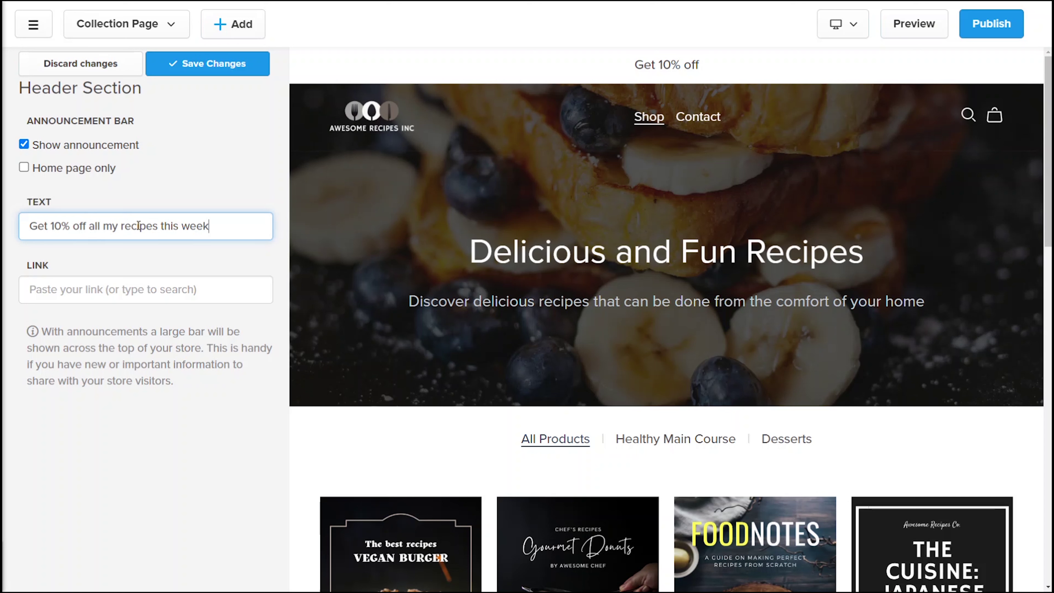
{"action": "type", "text": "!"}
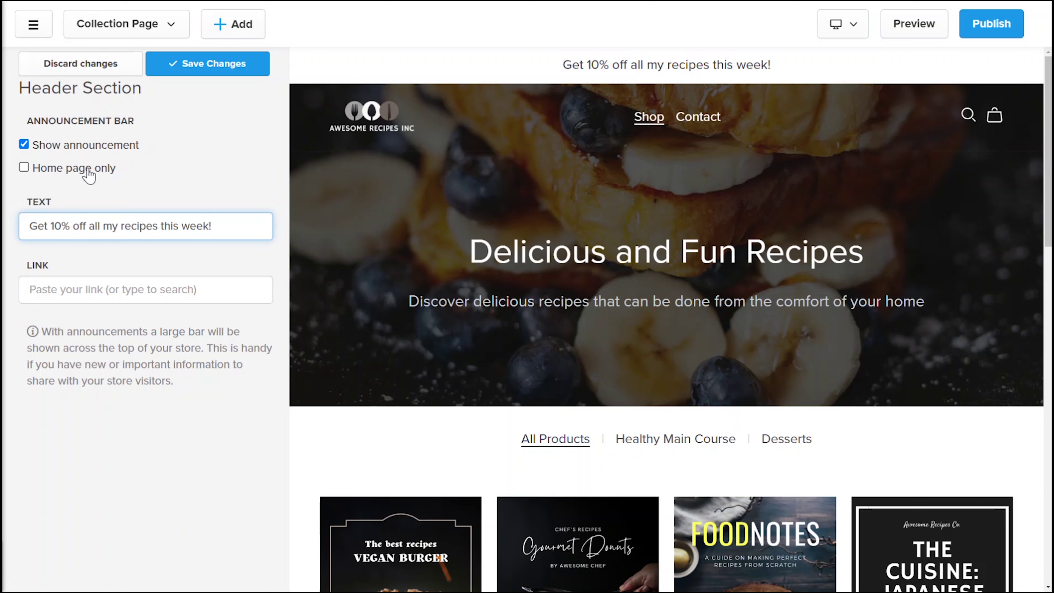
{"action": "left_click", "coordinate": [88, 175]}
{"action": "left_click", "coordinate": [88, 175]}
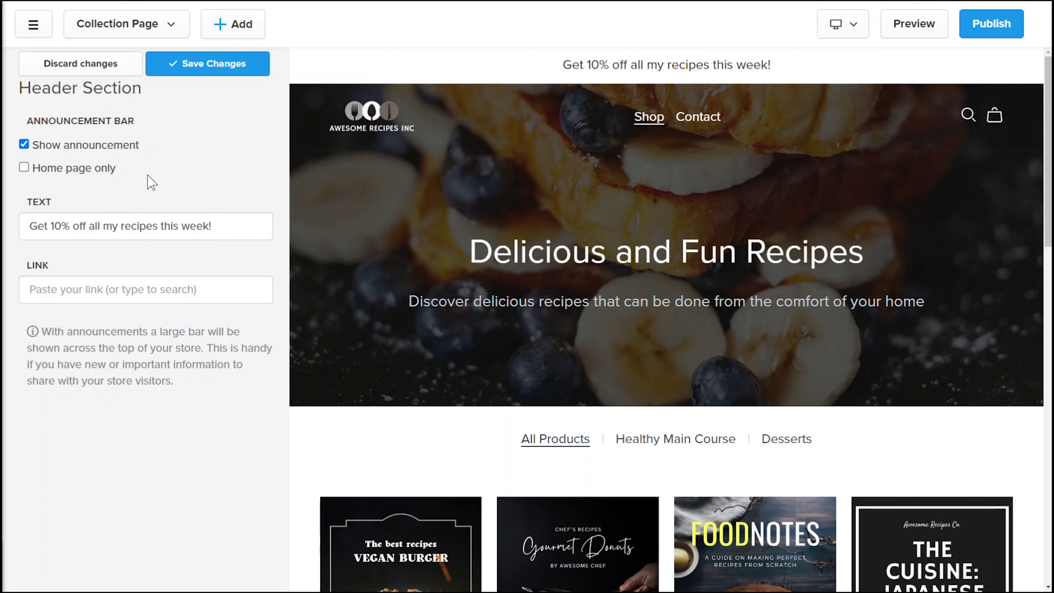
{"action": "left_click", "coordinate": [195, 65]}
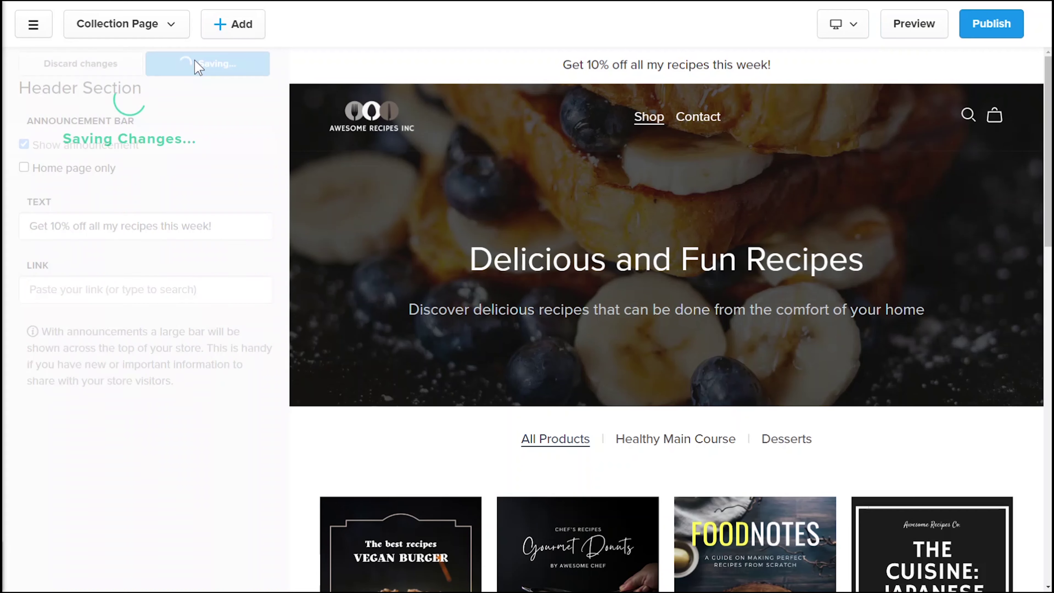
{"action": "left_click", "coordinate": [44, 62]}
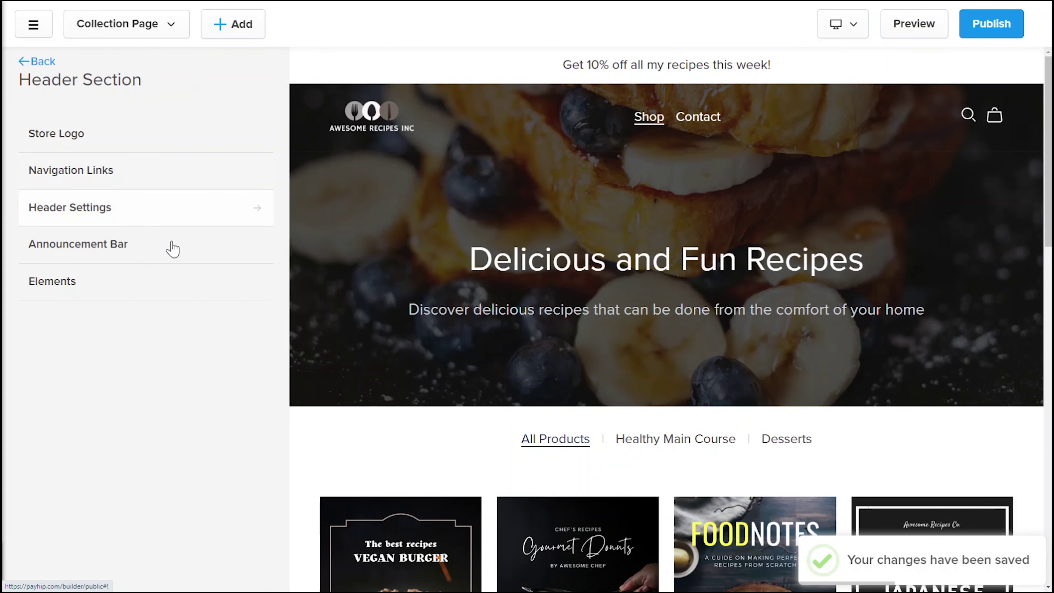
Step: Preview a Book a Call call-to-action button in the header's Elements settings
{"action": "left_click", "coordinate": [170, 286]}
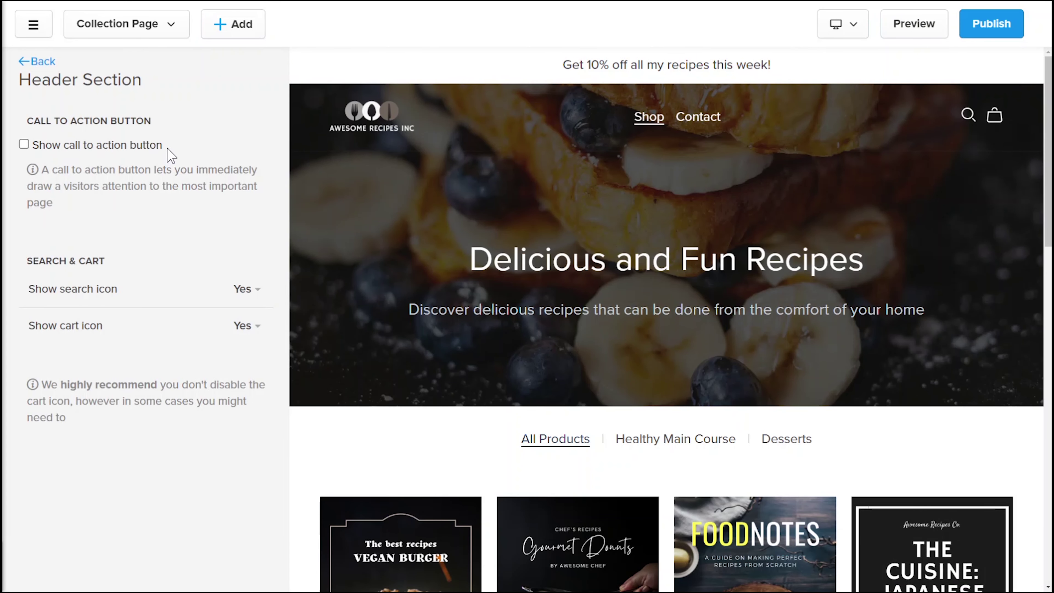
{"action": "left_click", "coordinate": [112, 146]}
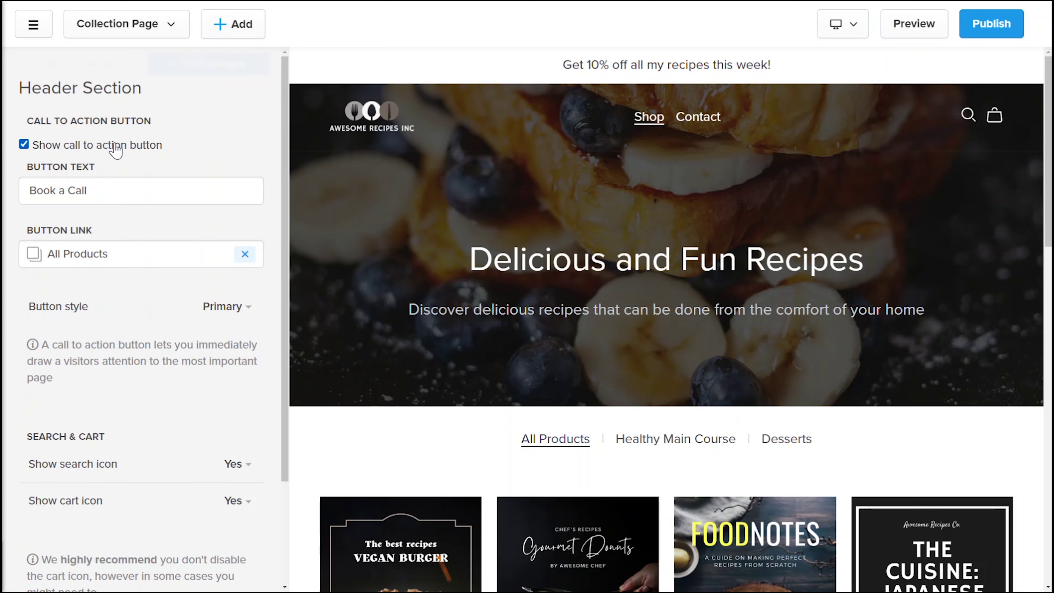
{"action": "left_click", "coordinate": [135, 194]}
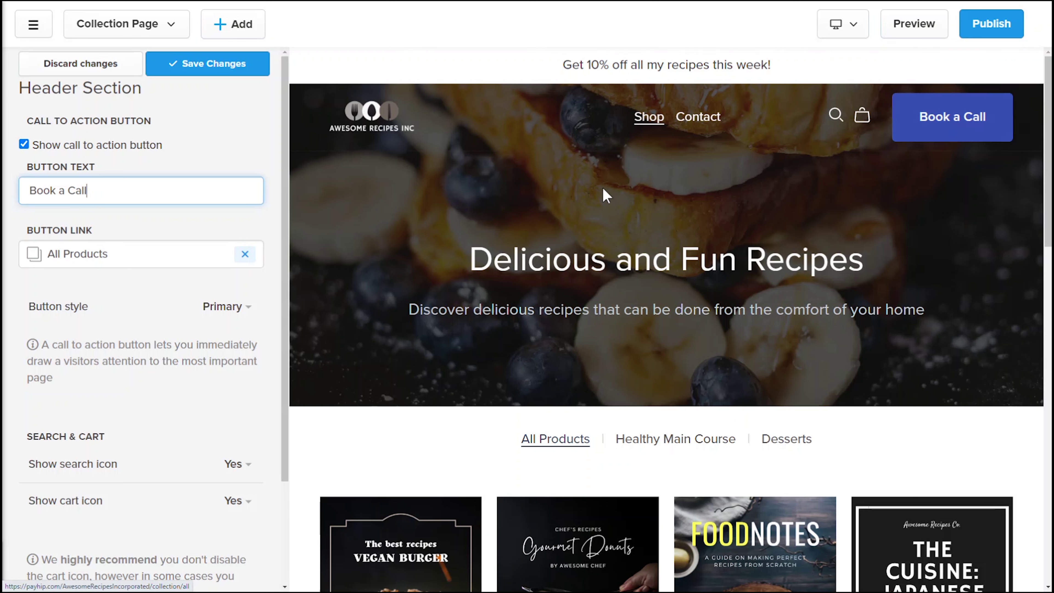
{"action": "left_click_drag", "start_coordinate": [284, 268], "coordinate": [280, 362]}
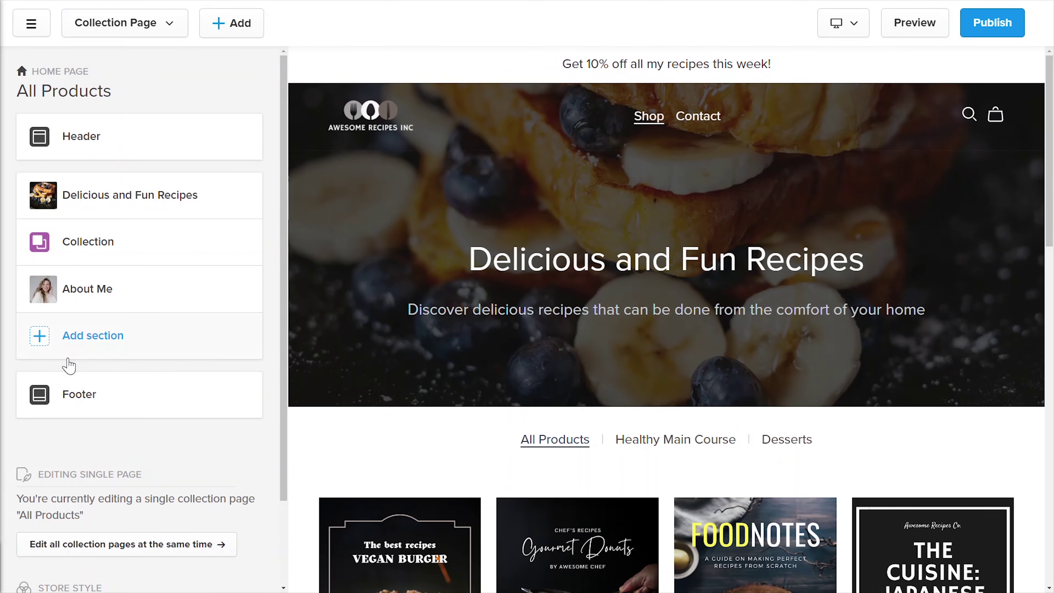
Step: In the footer settings, try the Columns footer type, then return to Simple
{"action": "left_click", "coordinate": [166, 404]}
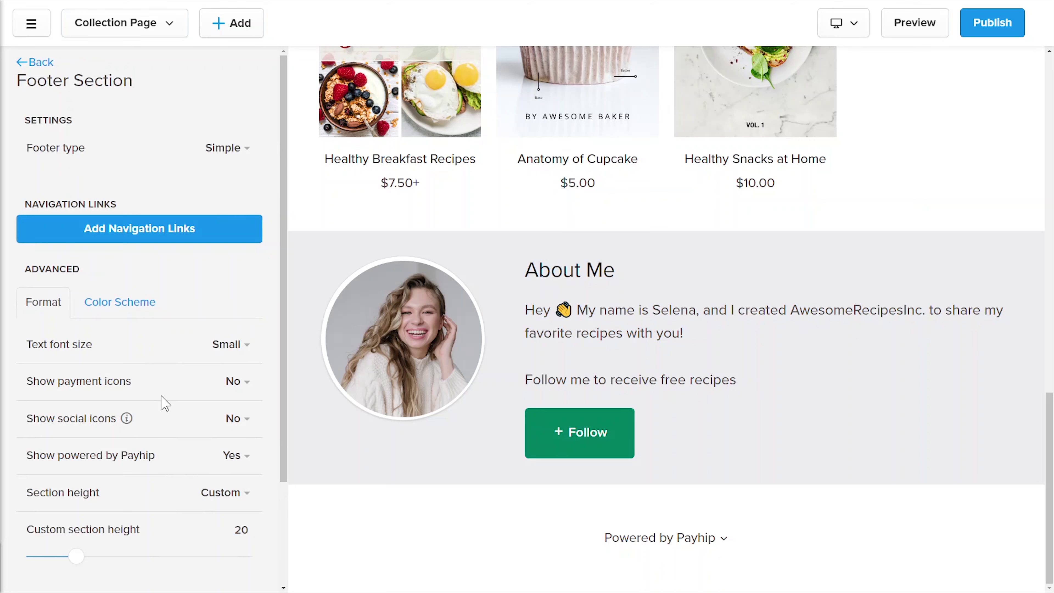
{"action": "left_click", "coordinate": [232, 148]}
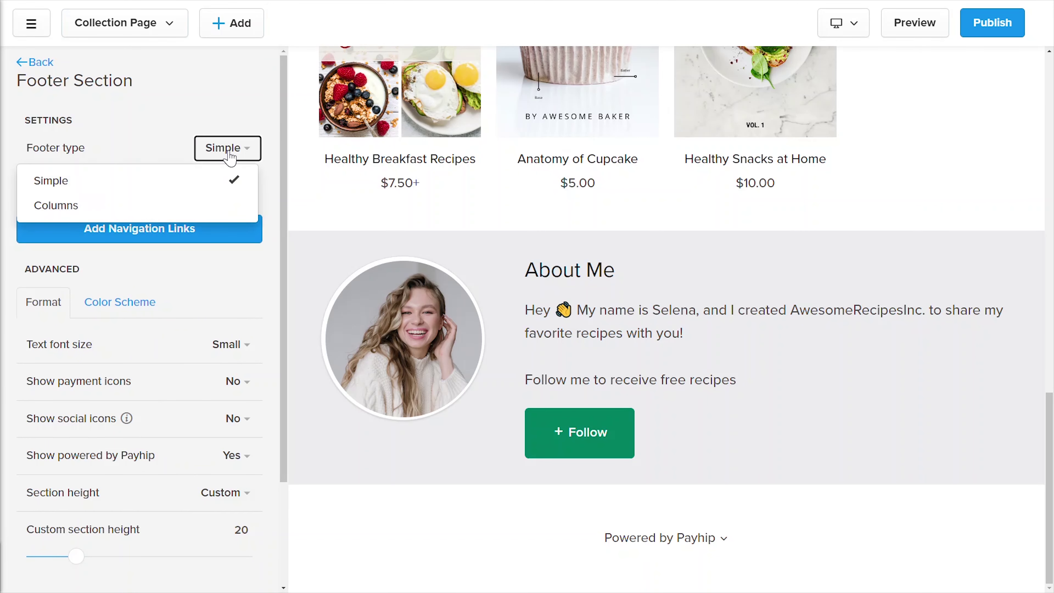
{"action": "left_click", "coordinate": [223, 206]}
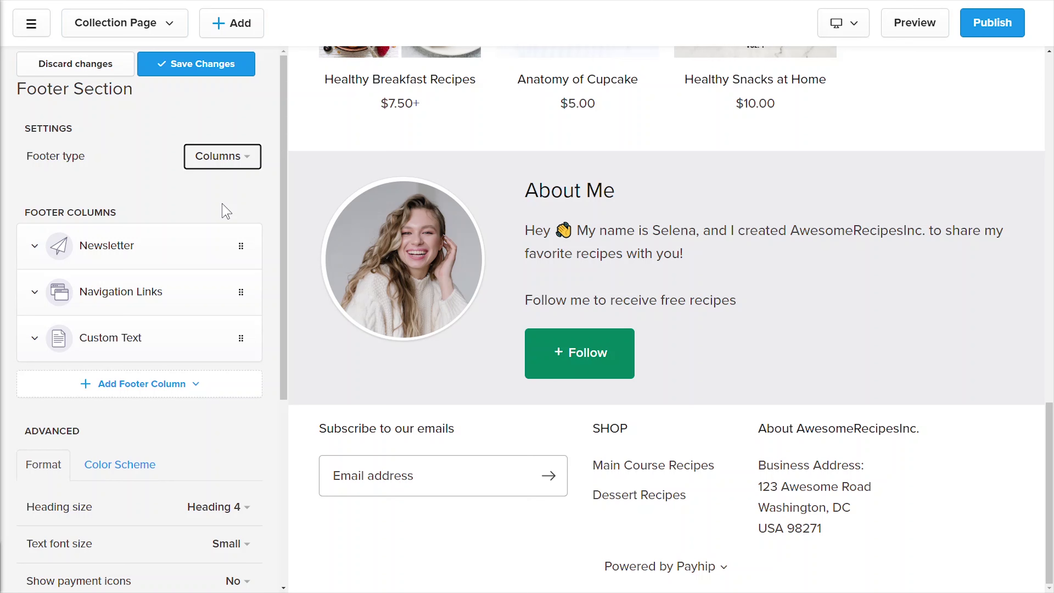
{"action": "left_click", "coordinate": [240, 159]}
{"action": "left_click", "coordinate": [226, 187]}
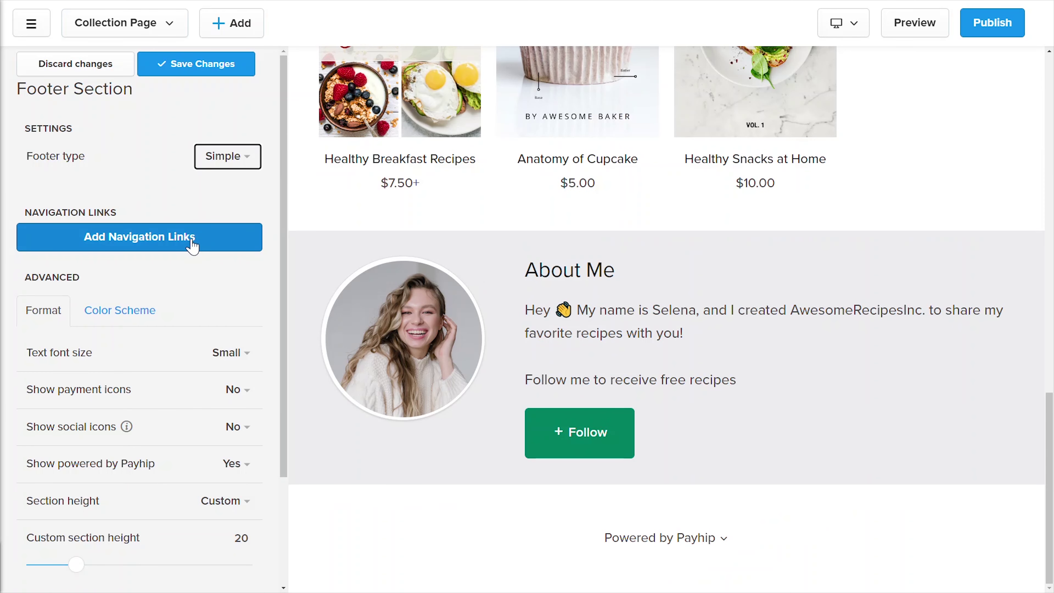
Step: Start a new footer navigation link, then cancel it, leaving the links list unchanged
{"action": "left_click", "coordinate": [192, 245]}
{"action": "left_click", "coordinate": [164, 150]}
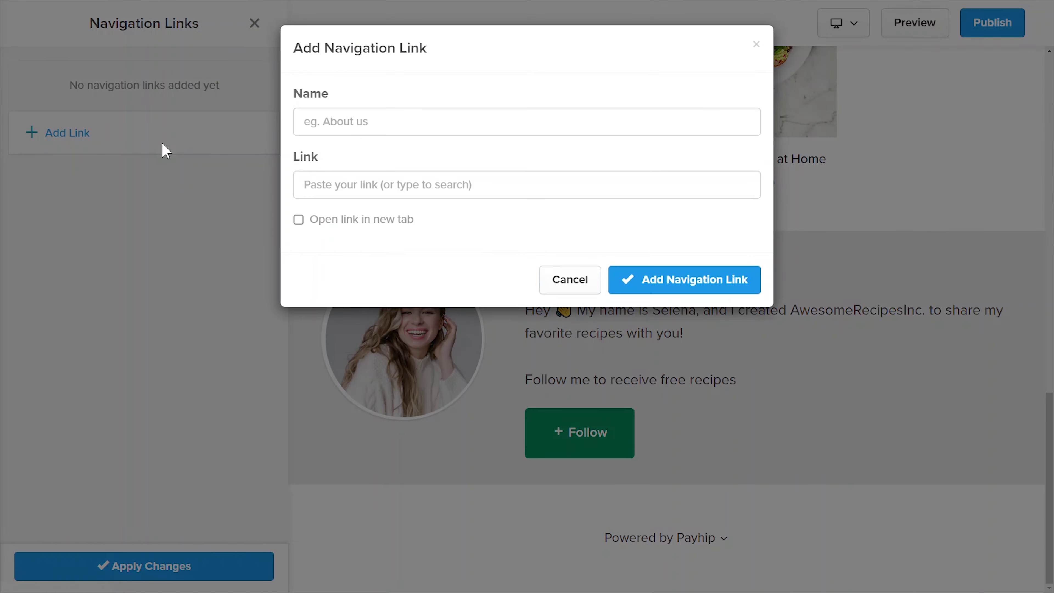
{"action": "left_click", "coordinate": [393, 179]}
{"action": "key", "text": "Escape"}
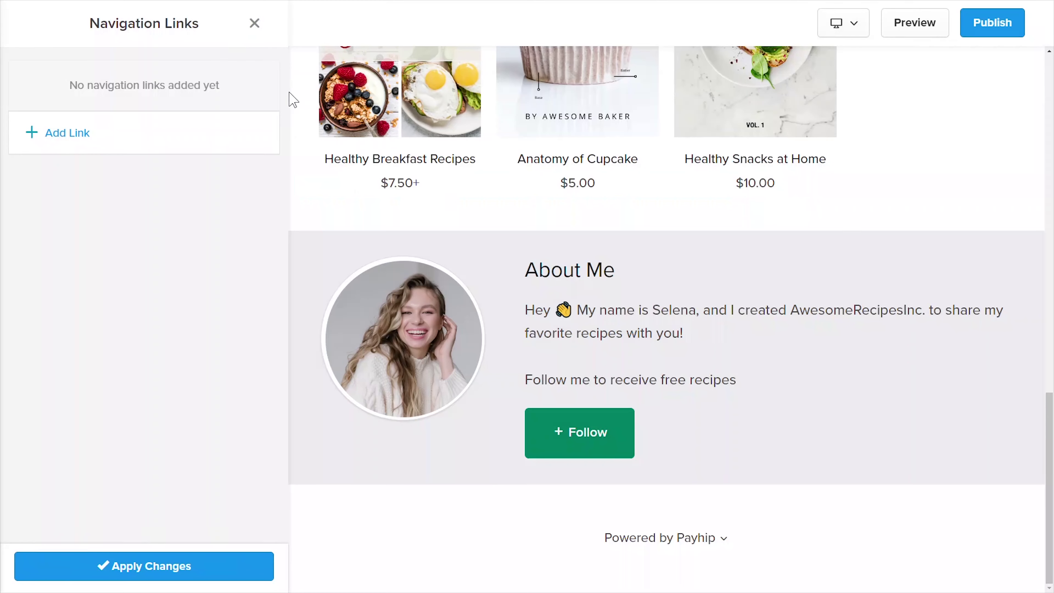
{"action": "left_click", "coordinate": [255, 24]}
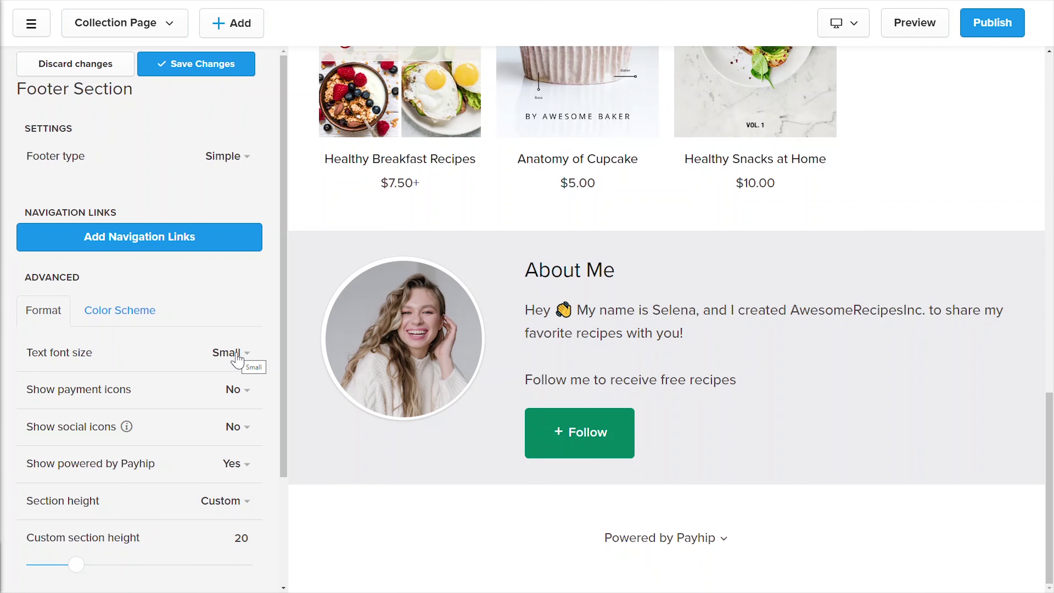
Step: Set Show payment icons to Yes, save the footer, and return to the sections list
{"action": "left_click", "coordinate": [243, 390]}
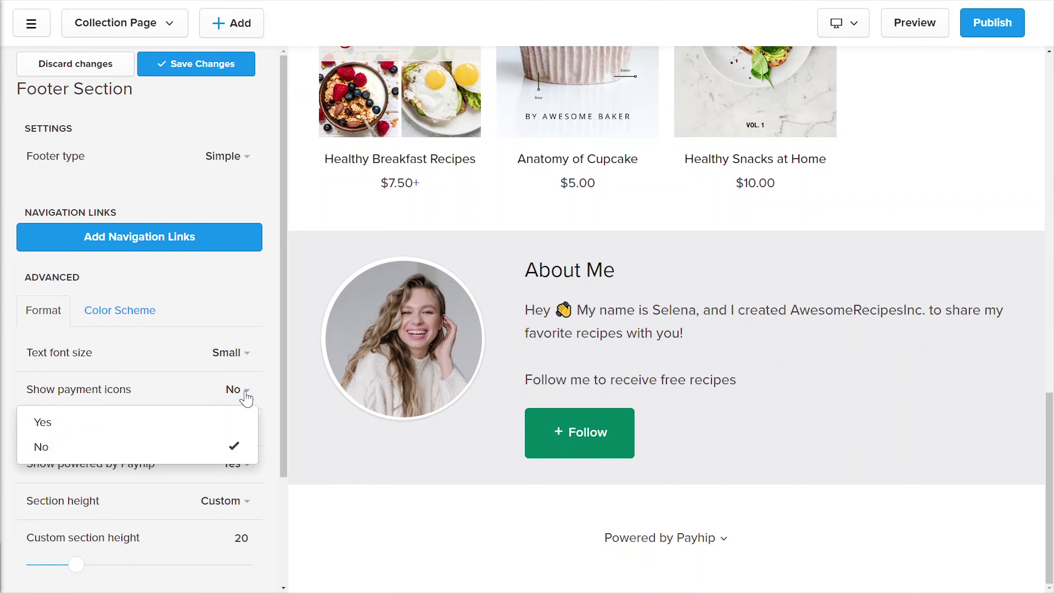
{"action": "left_click", "coordinate": [233, 422]}
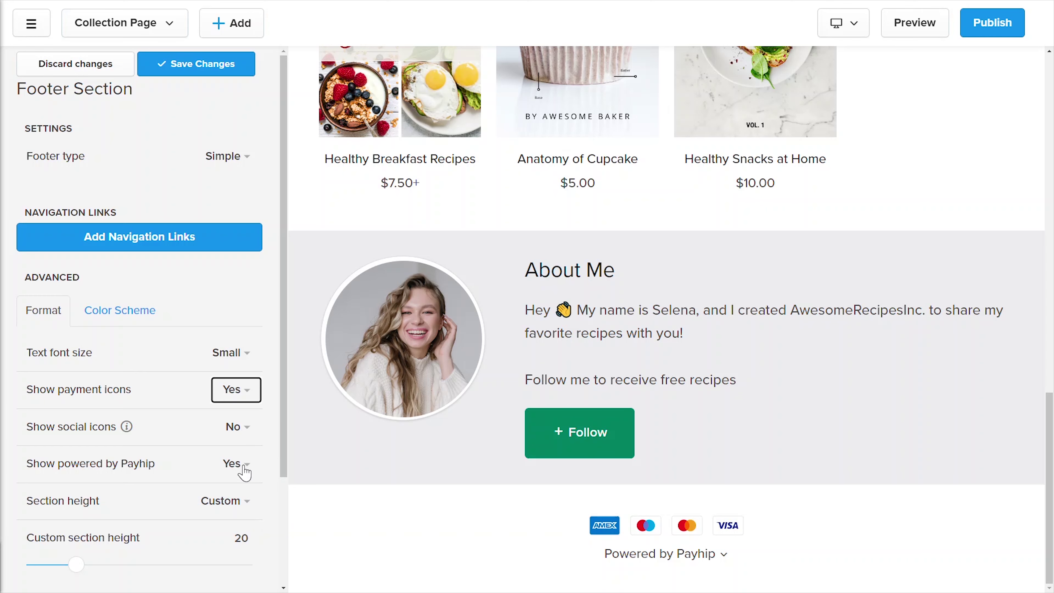
{"action": "left_click", "coordinate": [211, 68]}
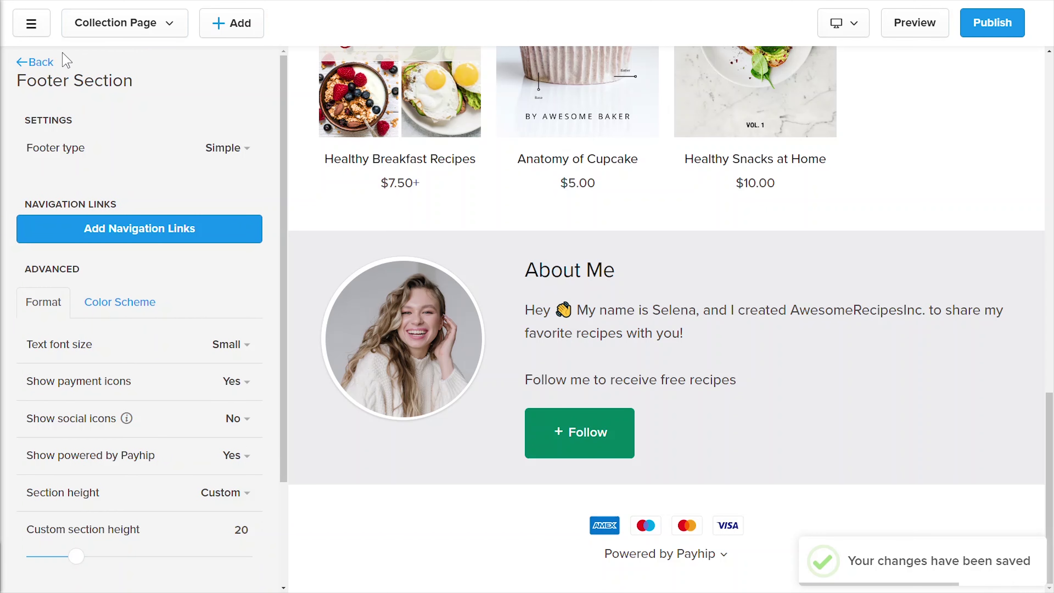
{"action": "left_click", "coordinate": [37, 61]}
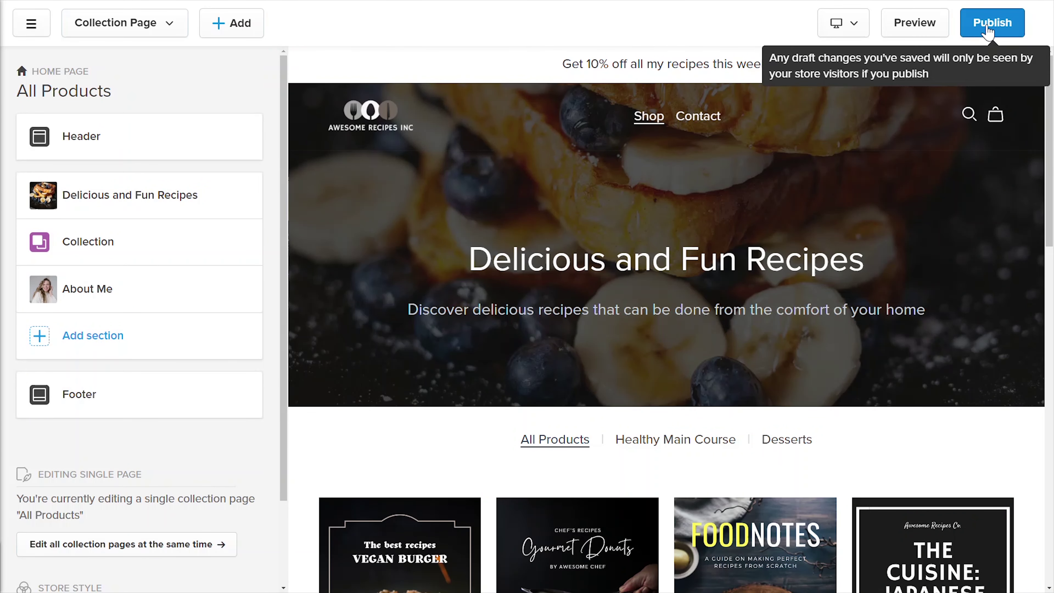
Step: Publish the store and scroll the live storefront down to the payment-icon footer
{"action": "left_click", "coordinate": [989, 30]}
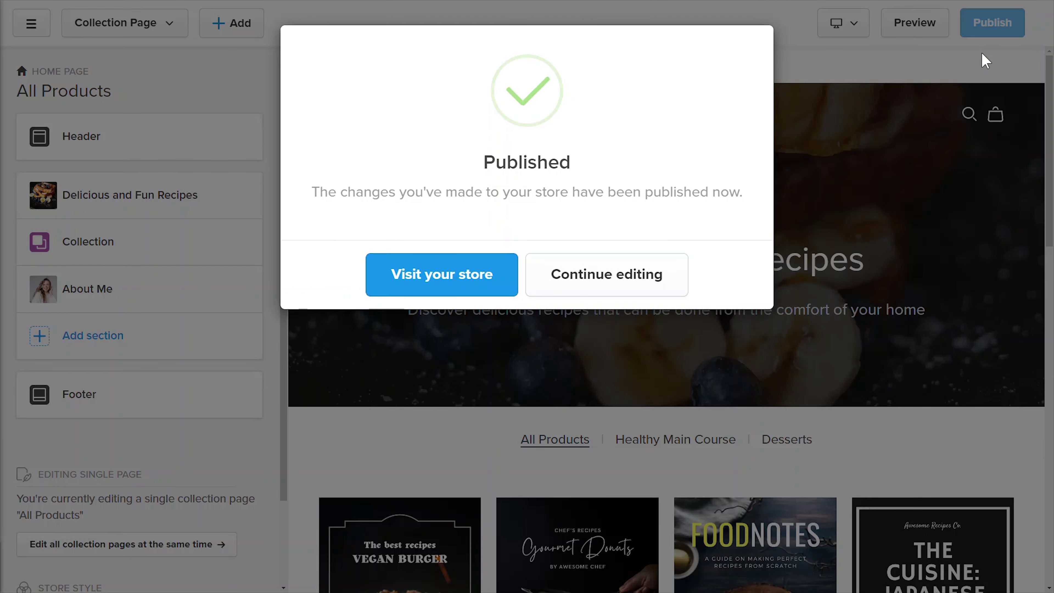
{"action": "left_click", "coordinate": [442, 285]}
{"action": "scroll", "coordinate": [527, 291], "scroll_direction": "down", "scroll_amount": 5}
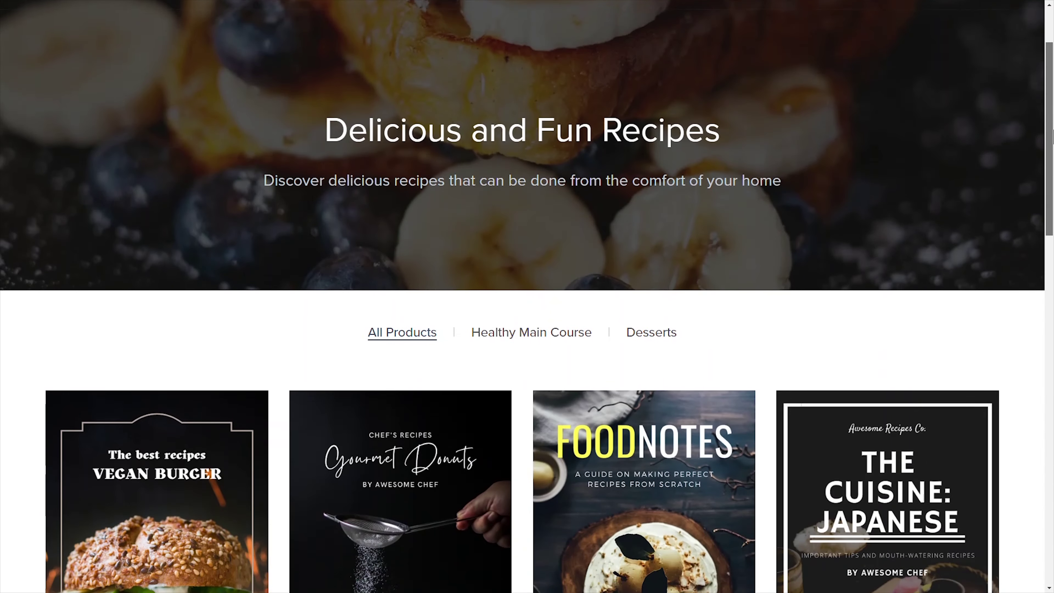
{"action": "left_click_drag", "start_coordinate": [1052, 183], "coordinate": [1052, 489]}
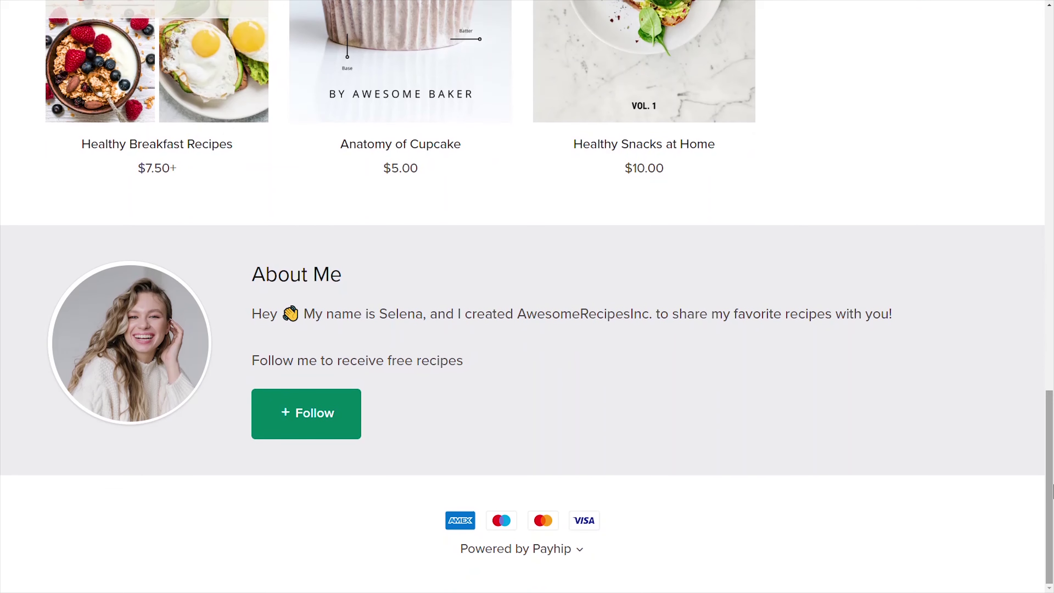
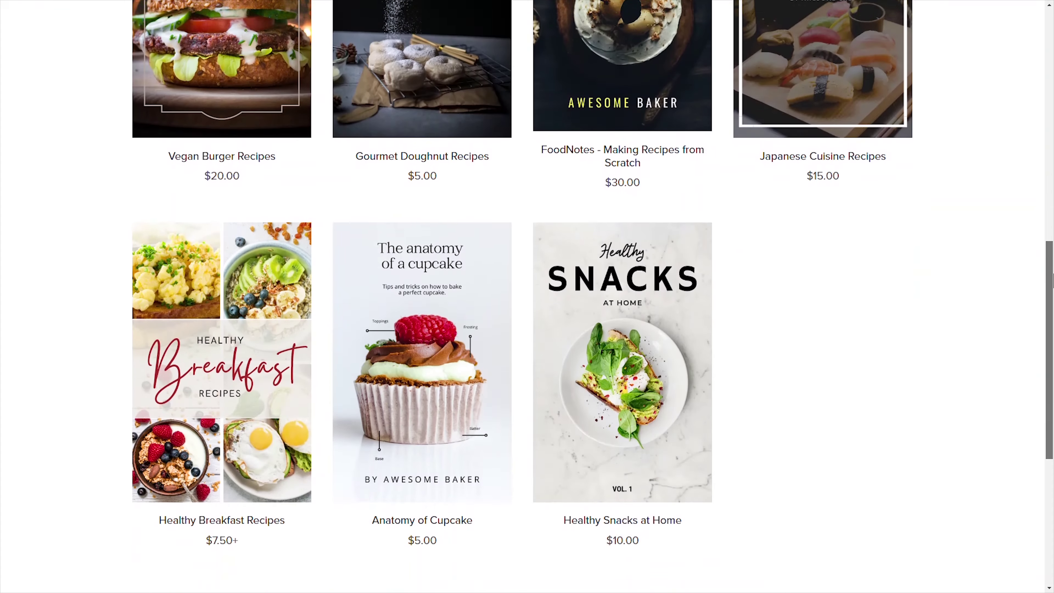
Step: Open the live store's About Us page and scroll through the coach bio
{"action": "left_click", "coordinate": [578, 33]}
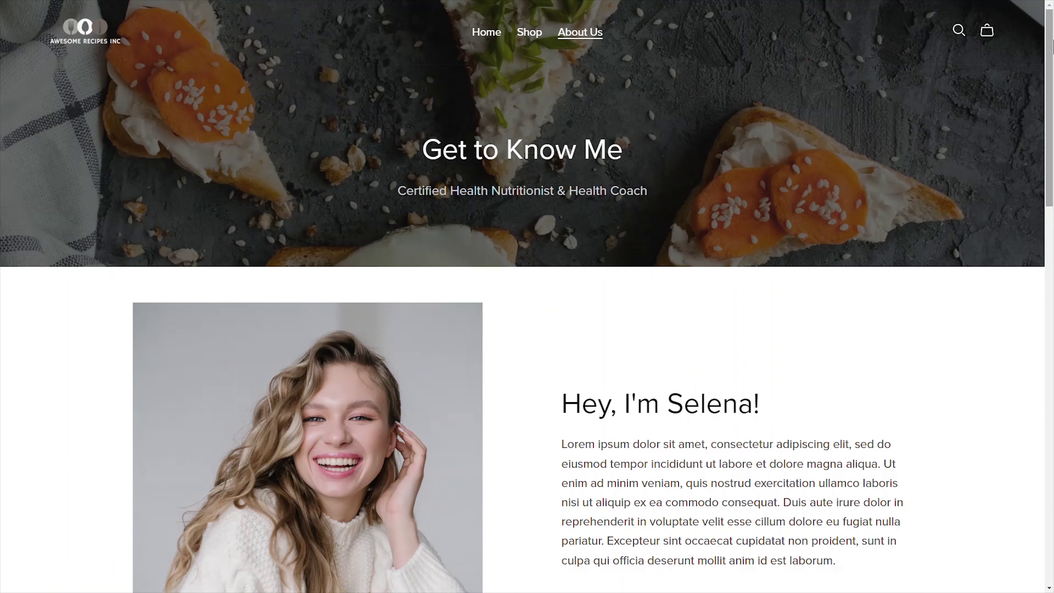
{"action": "scroll", "coordinate": [1033, 420], "scroll_direction": "down", "scroll_amount": 15}
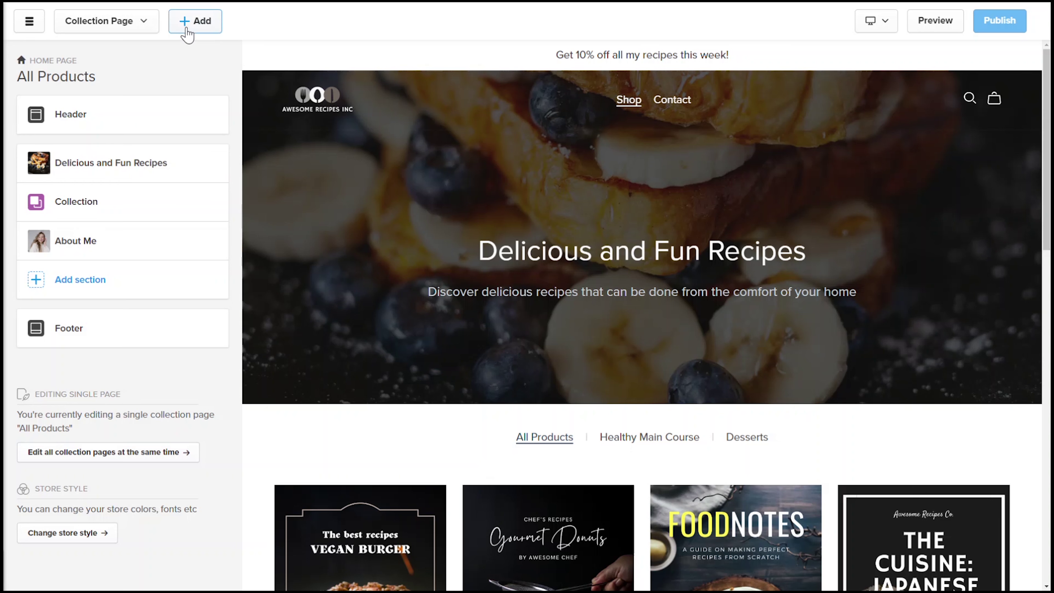
Step: Create a new custom page named 'About Us'
{"action": "left_click", "coordinate": [184, 21]}
{"action": "left_click", "coordinate": [206, 70]}
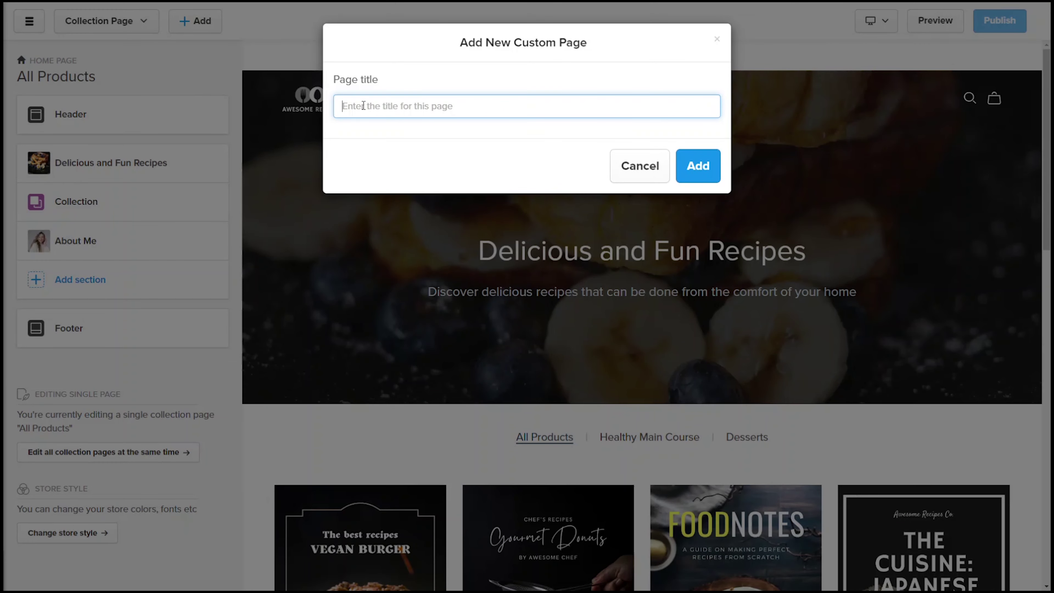
{"action": "type", "text": "About Us"}
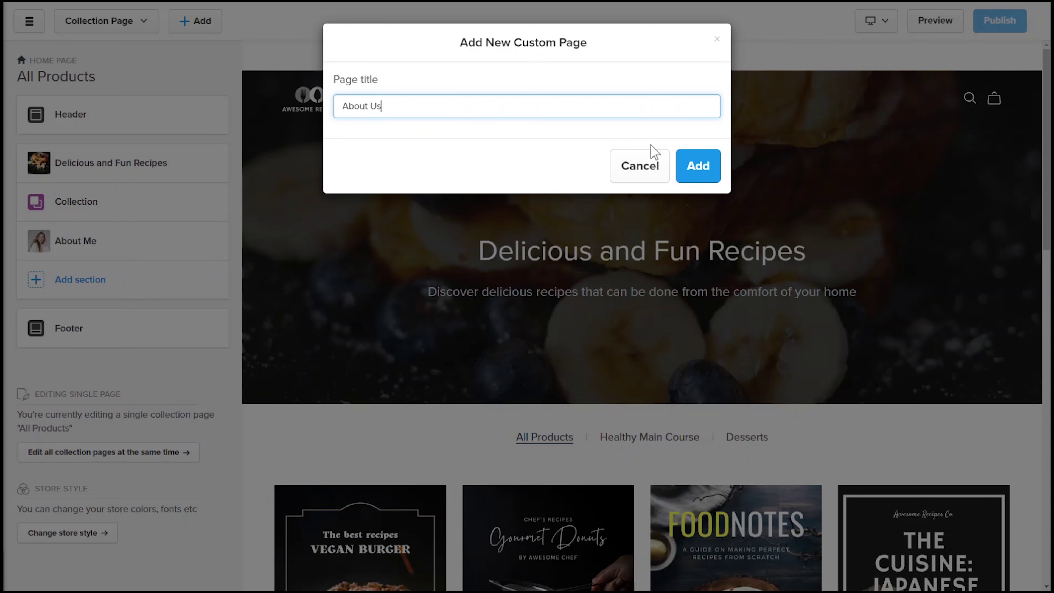
{"action": "left_click", "coordinate": [697, 165]}
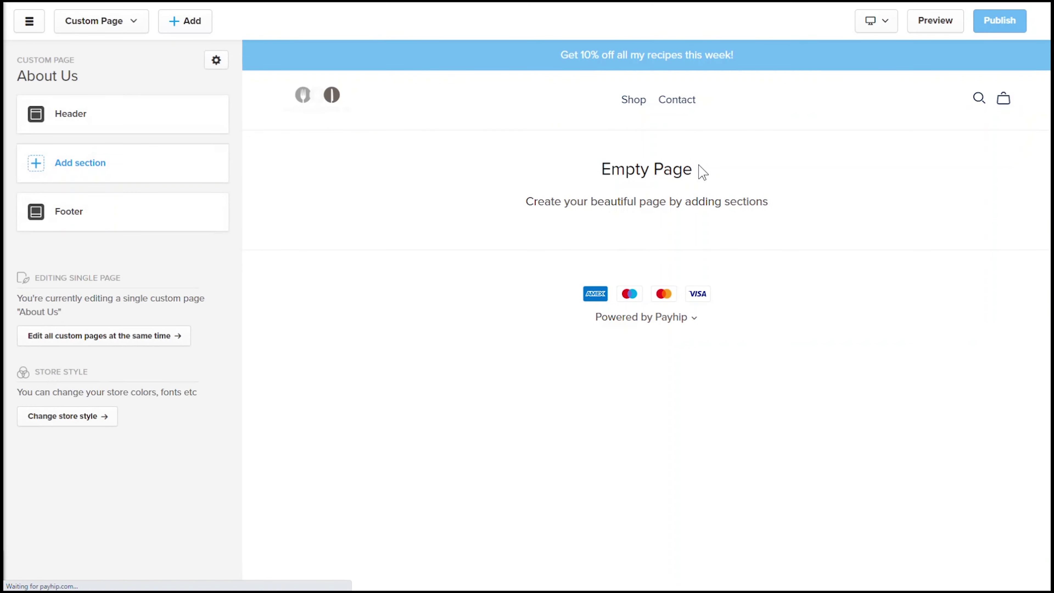
Step: Browse the section types available to add to the About Us page
{"action": "left_click", "coordinate": [125, 163]}
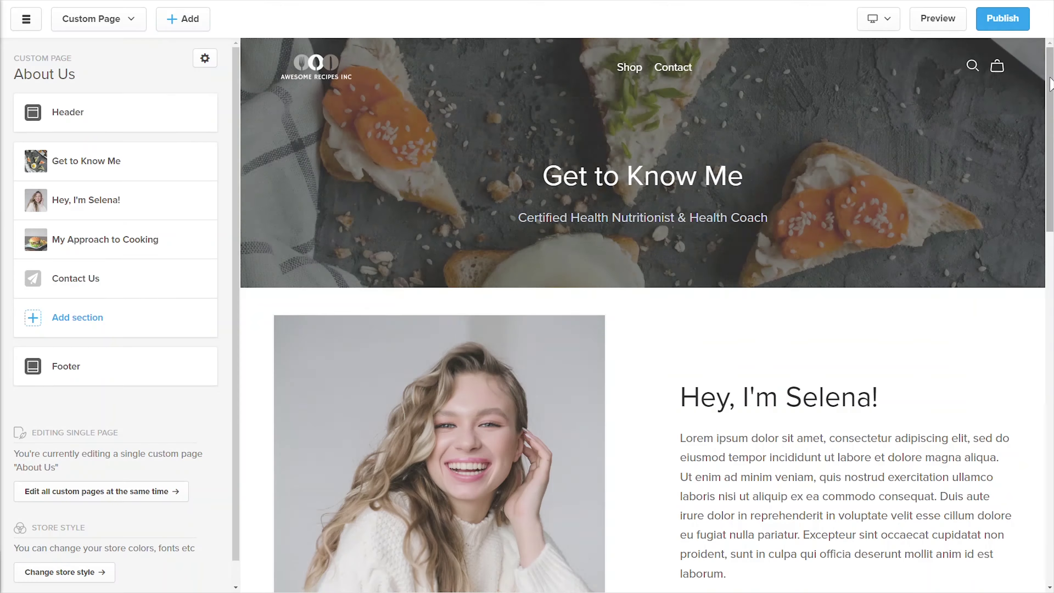
{"action": "scroll", "coordinate": [647, 316], "scroll_direction": "down", "scroll_amount": 5}
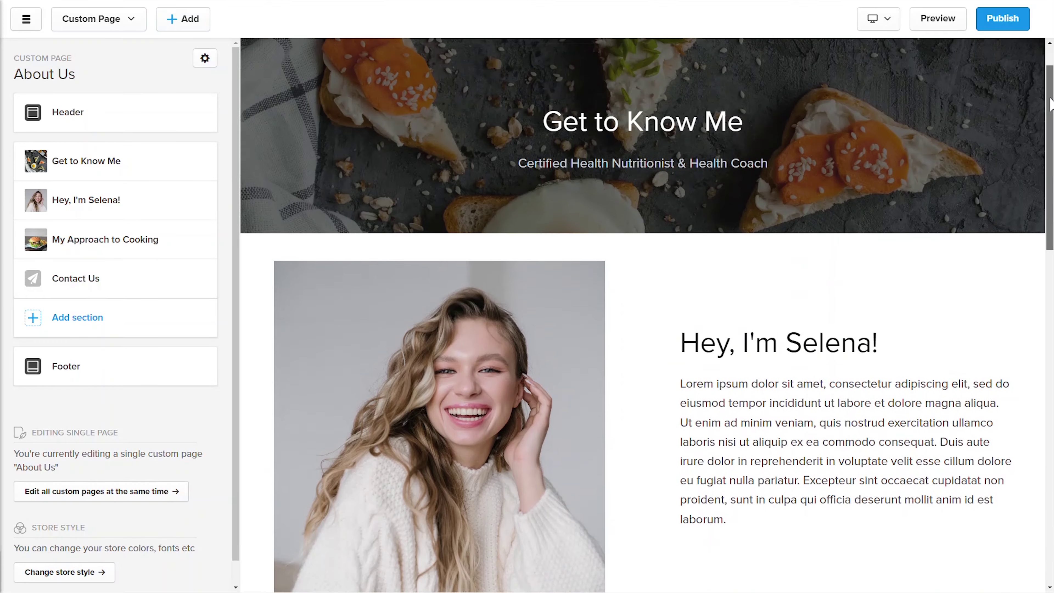
{"action": "left_click_drag", "start_coordinate": [1051, 177], "coordinate": [1052, 62]}
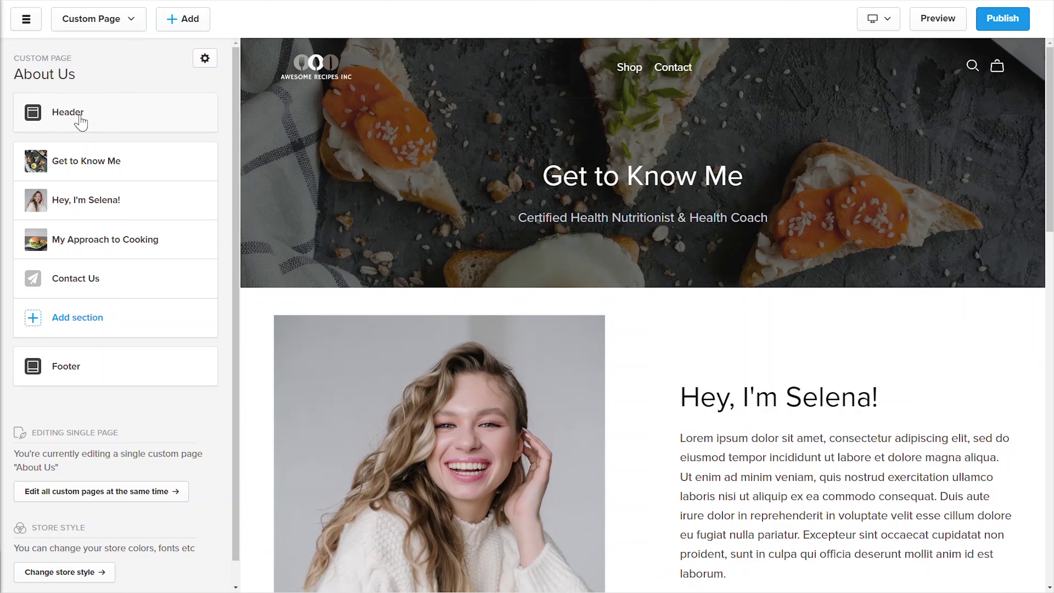
Step: Add an About Us header navigation link pointing to the About Us custom page
{"action": "left_click", "coordinate": [106, 121]}
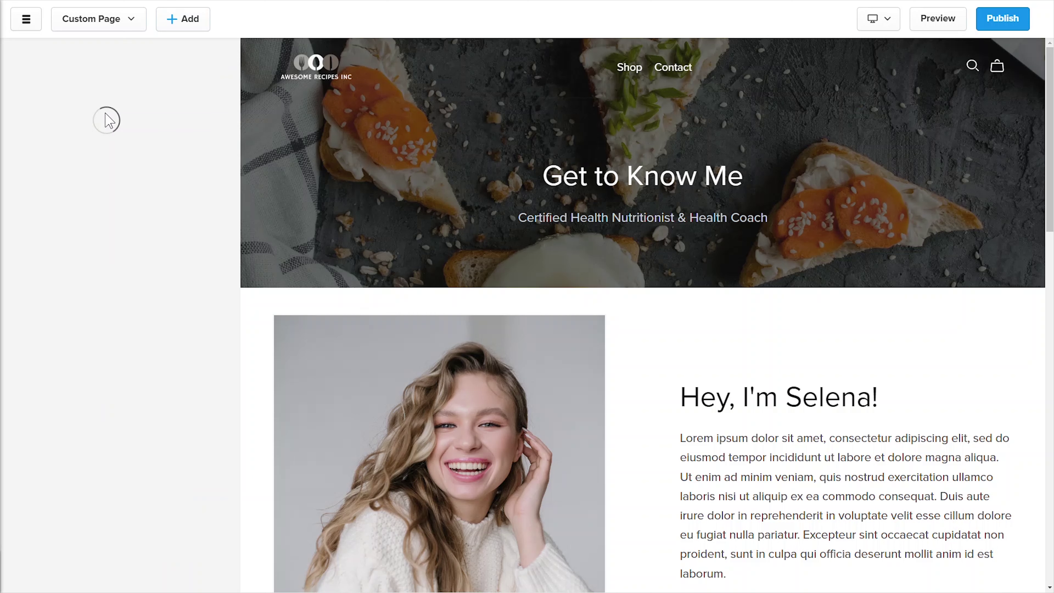
{"action": "left_click", "coordinate": [116, 144]}
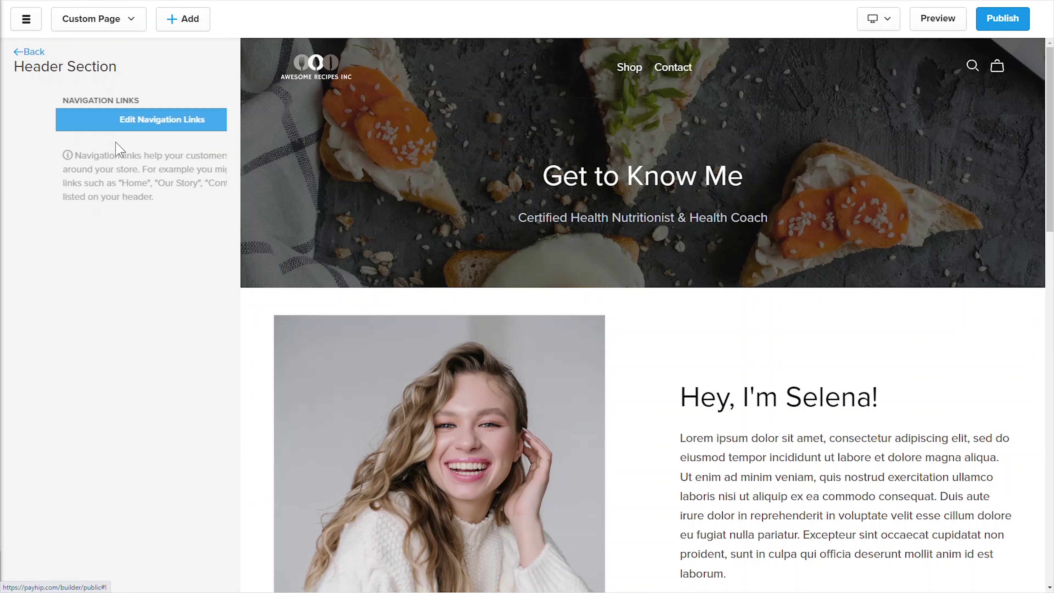
{"action": "left_click", "coordinate": [125, 124]}
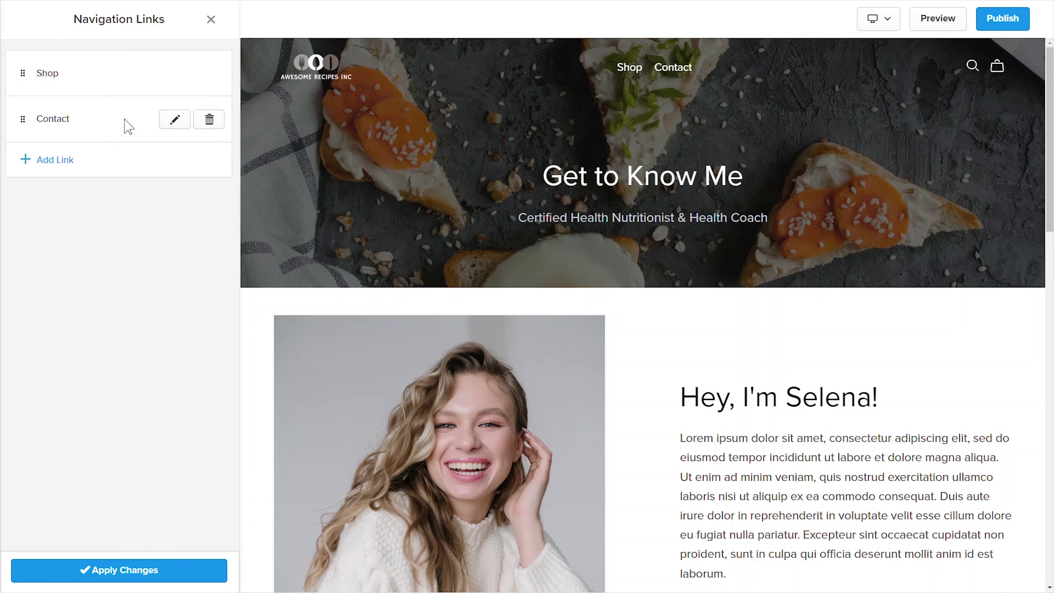
{"action": "left_click", "coordinate": [93, 164]}
{"action": "left_click", "coordinate": [382, 98]}
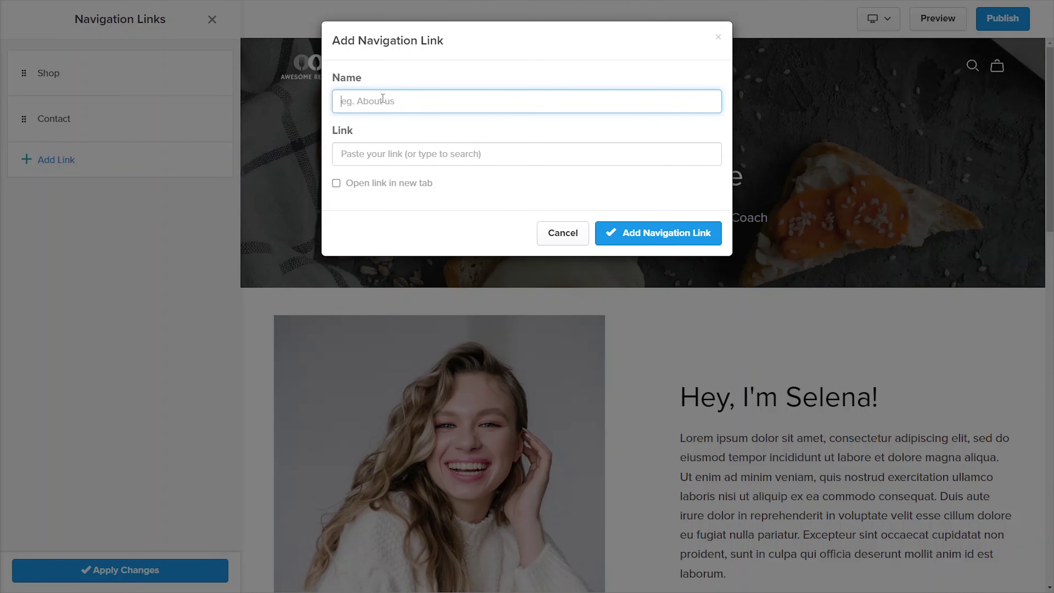
{"action": "left_click", "coordinate": [430, 150]}
{"action": "left_click", "coordinate": [424, 245]}
{"action": "left_click", "coordinate": [421, 223]}
{"action": "left_click", "coordinate": [672, 232]}
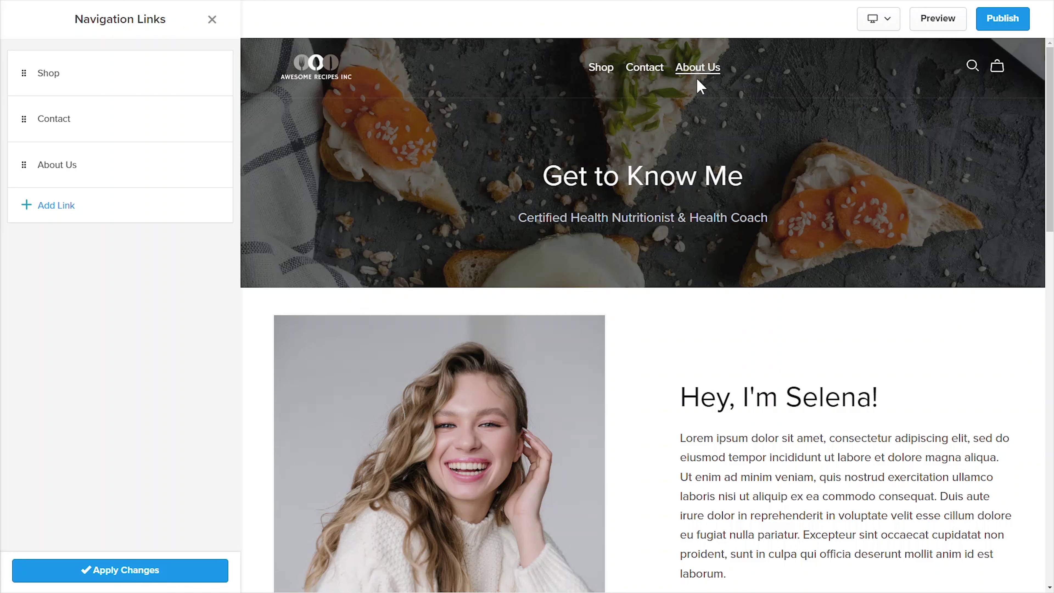
Step: Nest the About Us link under Contact and preview the Contact dropdown
{"action": "mouse_move", "coordinate": [16, 168]}
{"action": "left_click_drag", "start_coordinate": [28, 154], "coordinate": [50, 147]}
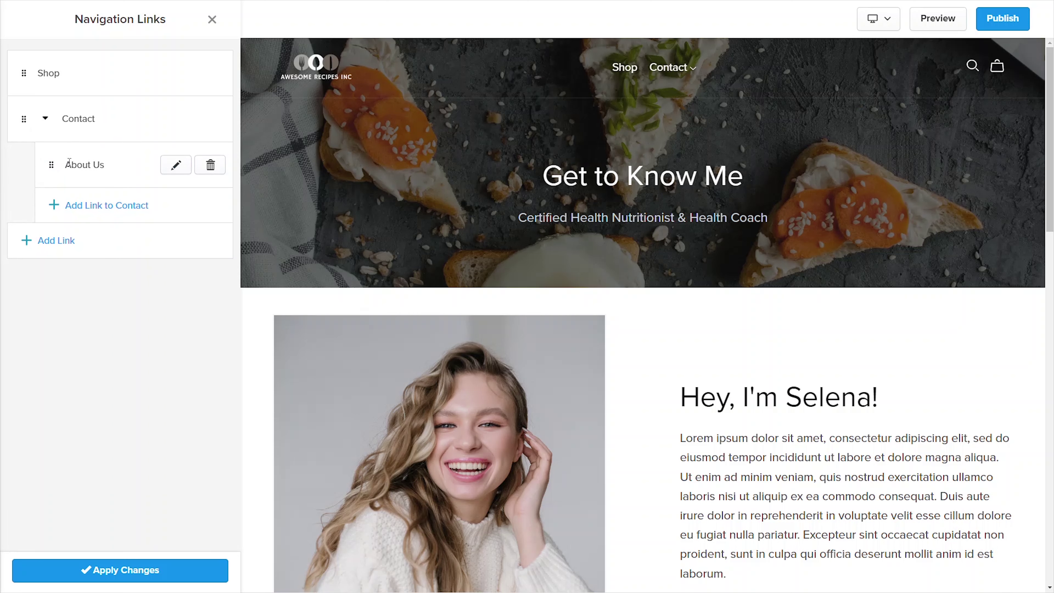
{"action": "left_click", "coordinate": [692, 68]}
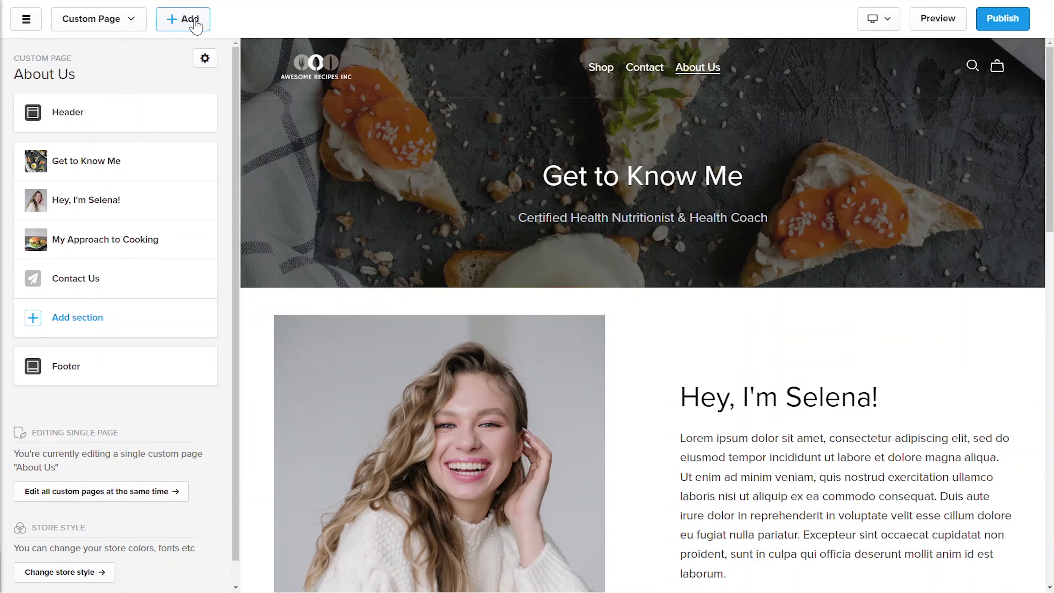
Step: Create a new custom page named 'Homepage'
{"action": "left_click", "coordinate": [190, 24]}
{"action": "left_click", "coordinate": [210, 67]}
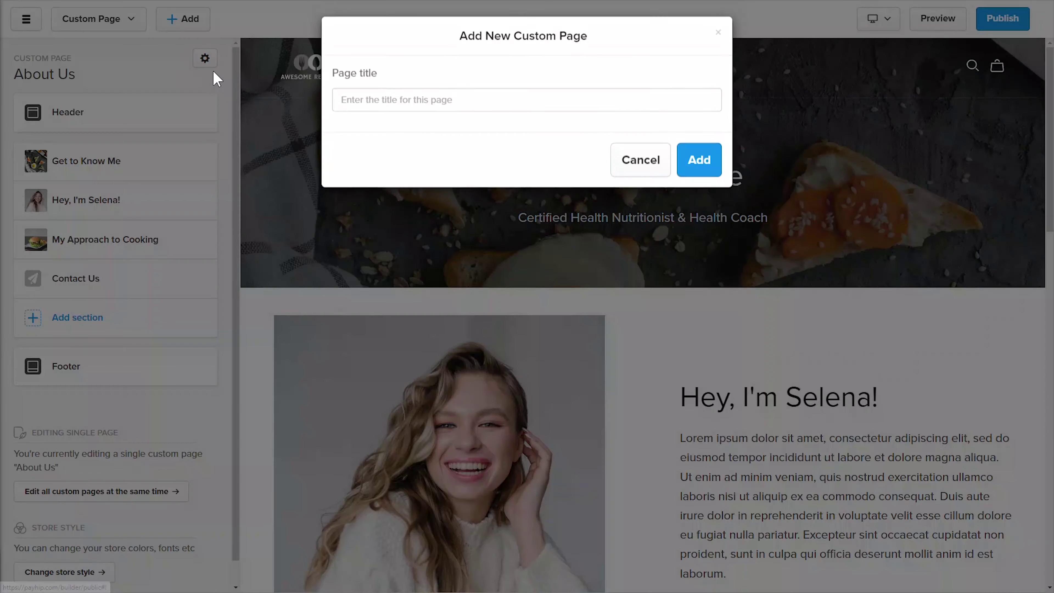
{"action": "type", "text": "Homepage"}
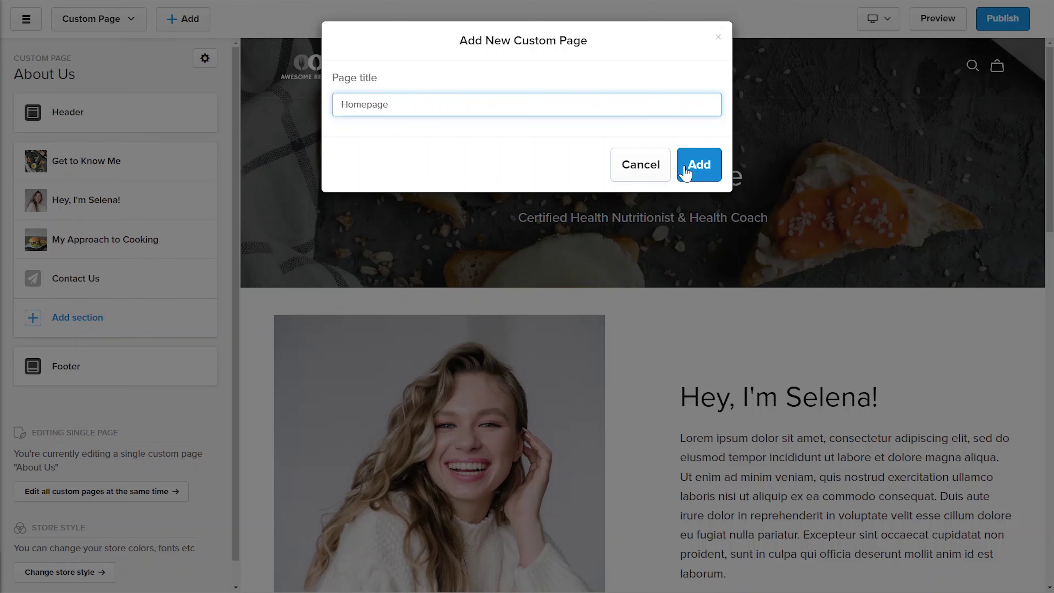
{"action": "left_click", "coordinate": [699, 164]}
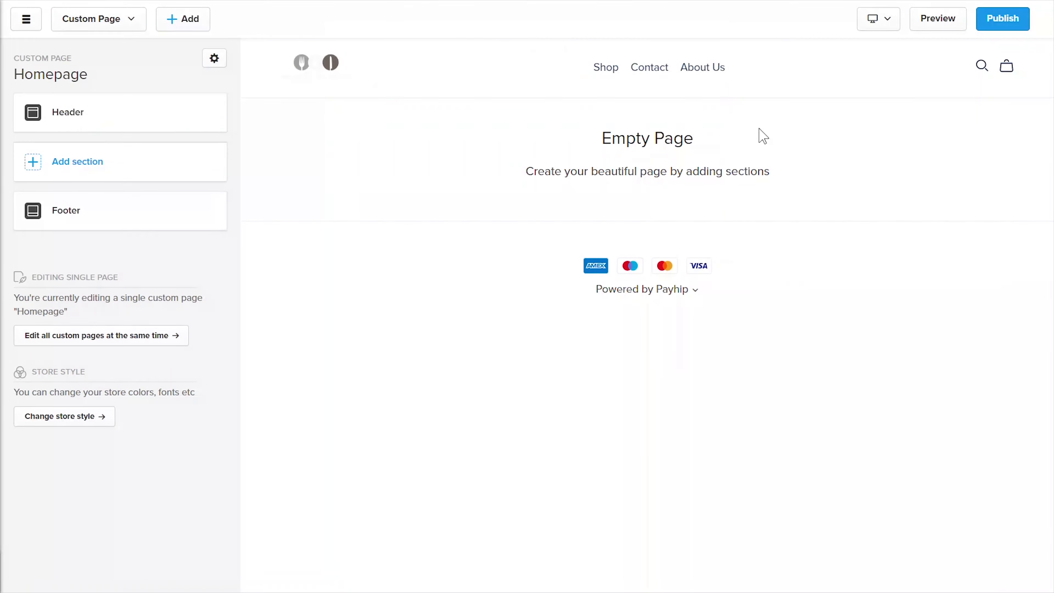
Step: Add an Image With Text headline section with adjusted height and overlay, and save it
{"action": "left_click", "coordinate": [518, 200]}
{"action": "triple_click", "coordinate": [173, 127]}
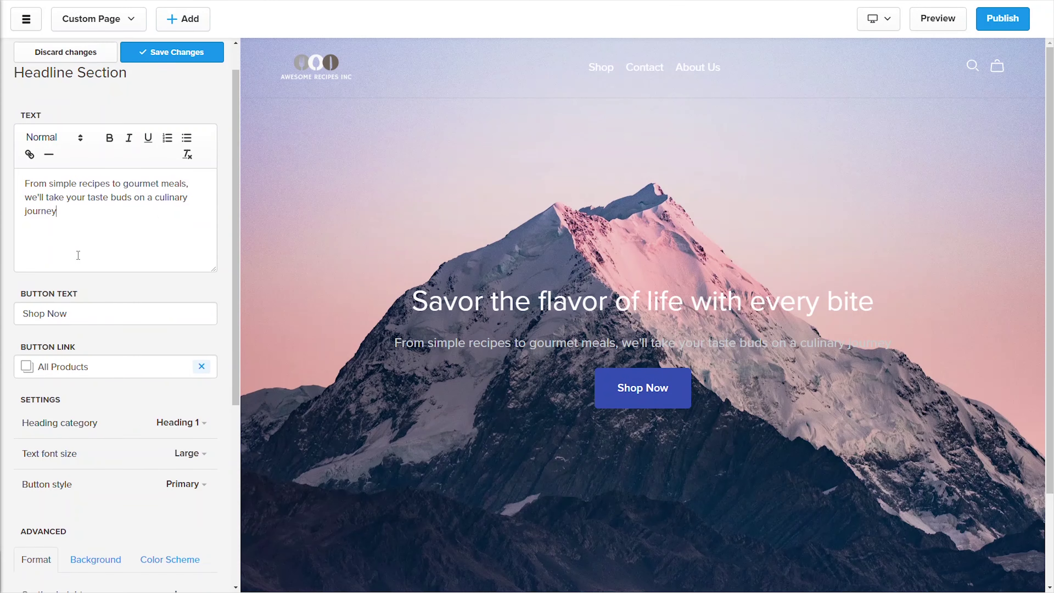
{"action": "scroll", "coordinate": [78, 254], "scroll_direction": "down", "scroll_amount": 5}
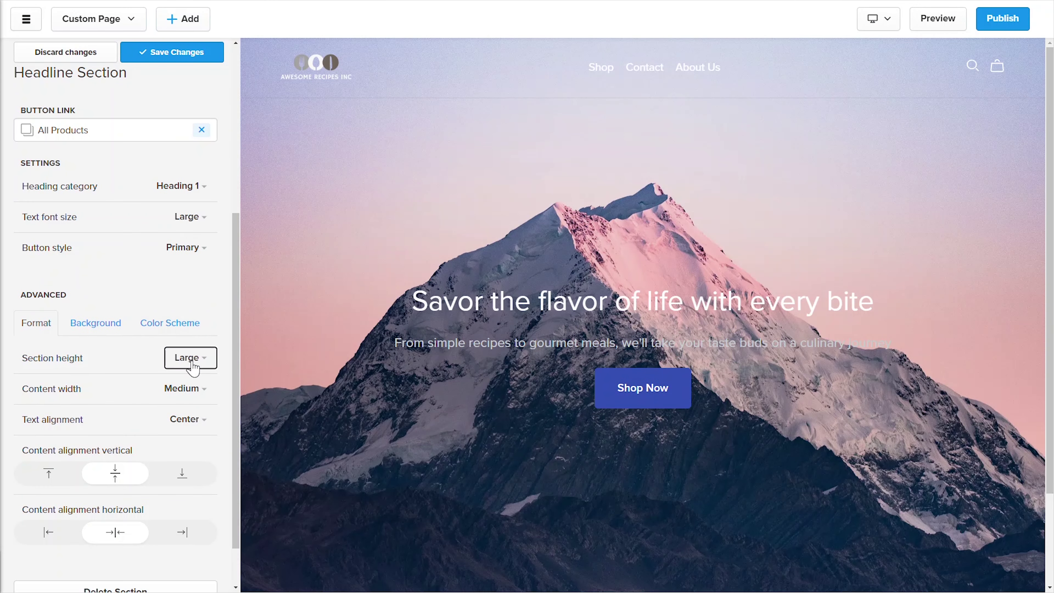
{"action": "left_click", "coordinate": [183, 358]}
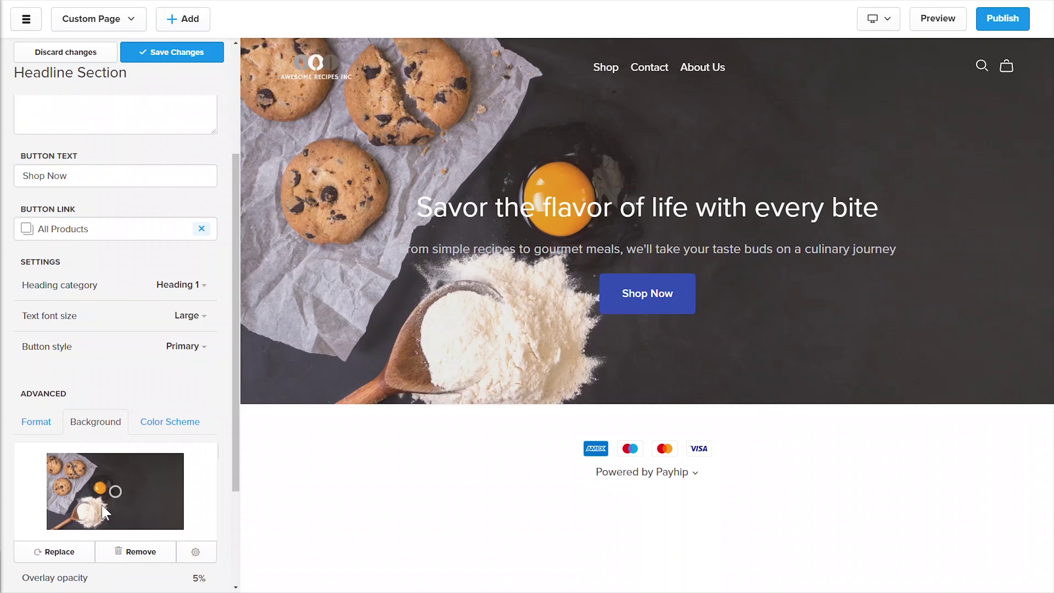
{"action": "scroll", "coordinate": [104, 513], "scroll_direction": "down", "scroll_amount": 2}
{"action": "left_click_drag", "start_coordinate": [31, 540], "coordinate": [52, 541]}
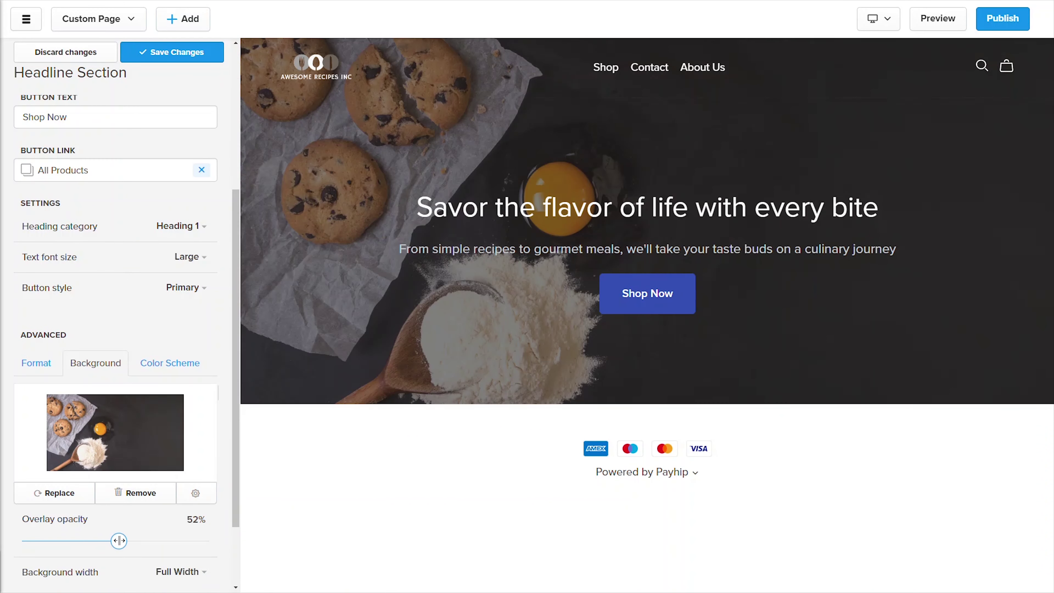
{"action": "left_click", "coordinate": [196, 52]}
{"action": "scroll", "coordinate": [31, 58], "scroll_direction": "up", "scroll_amount": 6}
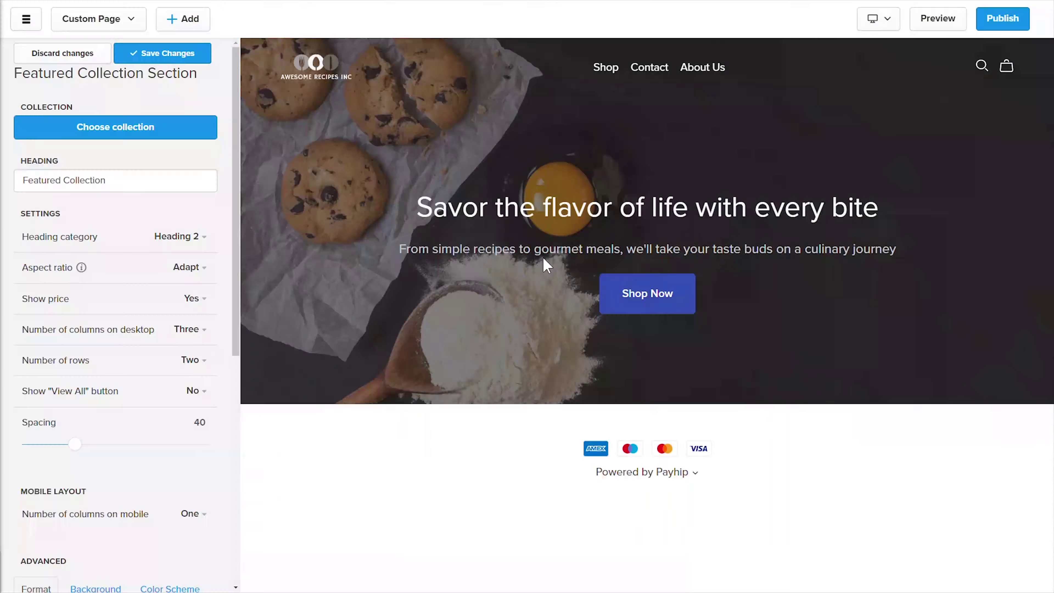
Step: Set up a 'Bestselling Cookbooks' featured collection with one row and a View All button
{"action": "triple_click", "coordinate": [62, 180]}
{"action": "type", "text": "Bestselling Cookbooks"}
{"action": "left_click", "coordinate": [118, 135]}
{"action": "left_click", "coordinate": [120, 569]}
{"action": "left_click", "coordinate": [194, 393]}
{"action": "left_click", "coordinate": [183, 416]}
{"action": "left_click", "coordinate": [196, 424]}
{"action": "left_click", "coordinate": [34, 447]}
{"action": "left_click", "coordinate": [162, 53]}
Step: Add and save an image-background newsletter section on the Homepage
{"action": "left_click", "coordinate": [115, 245]}
{"action": "left_click", "coordinate": [249, 396]}
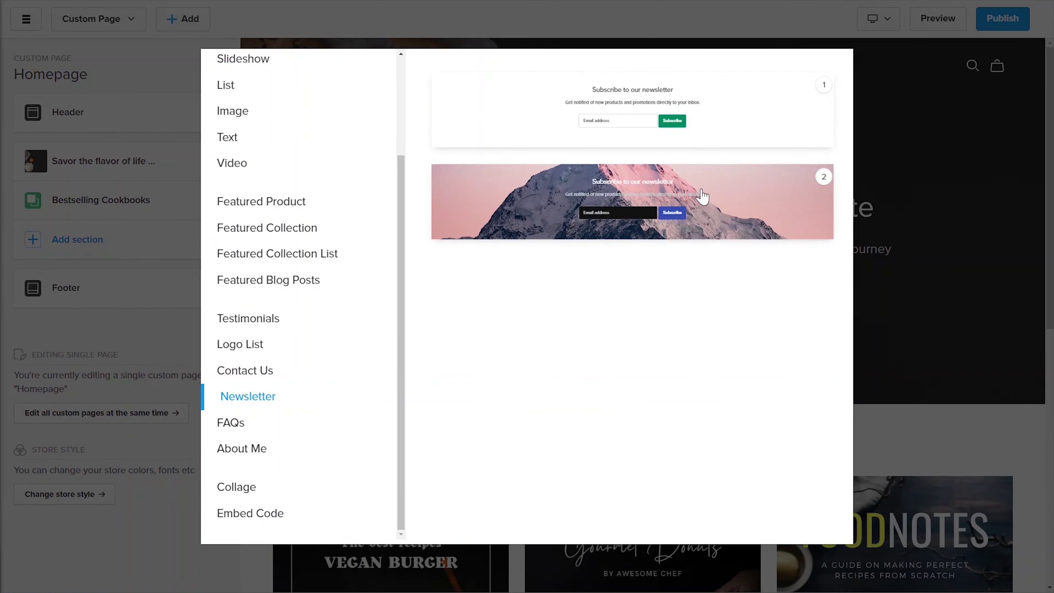
{"action": "left_click", "coordinate": [630, 200]}
{"action": "left_click", "coordinate": [172, 52]}
{"action": "left_click", "coordinate": [111, 20]}
{"action": "scroll", "coordinate": [151, 384], "scroll_direction": "down", "scroll_amount": 6}
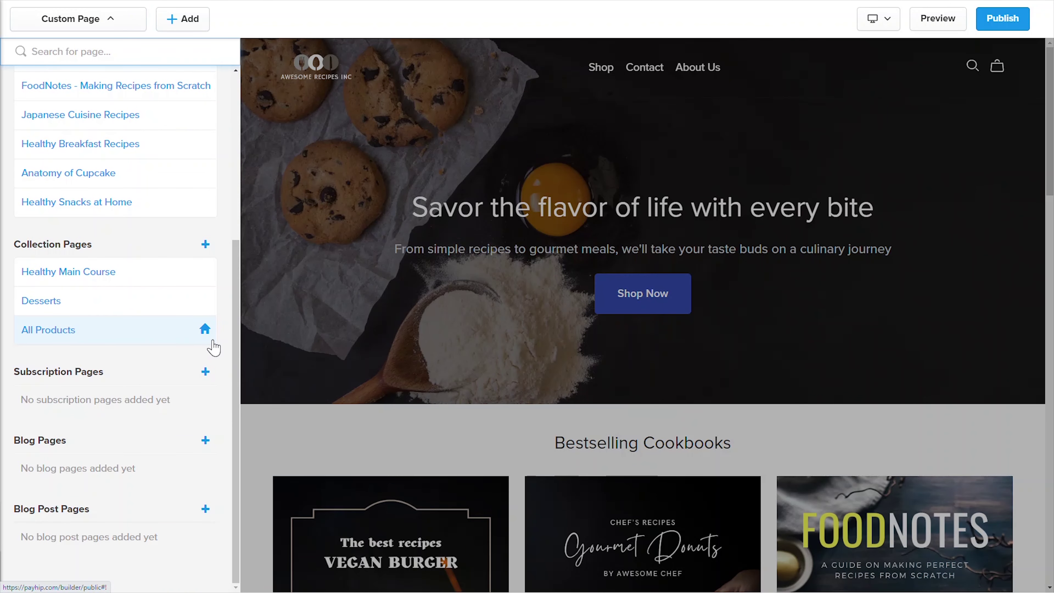
Step: Set the Homepage custom page as the store's homepage
{"action": "left_click", "coordinate": [205, 328]}
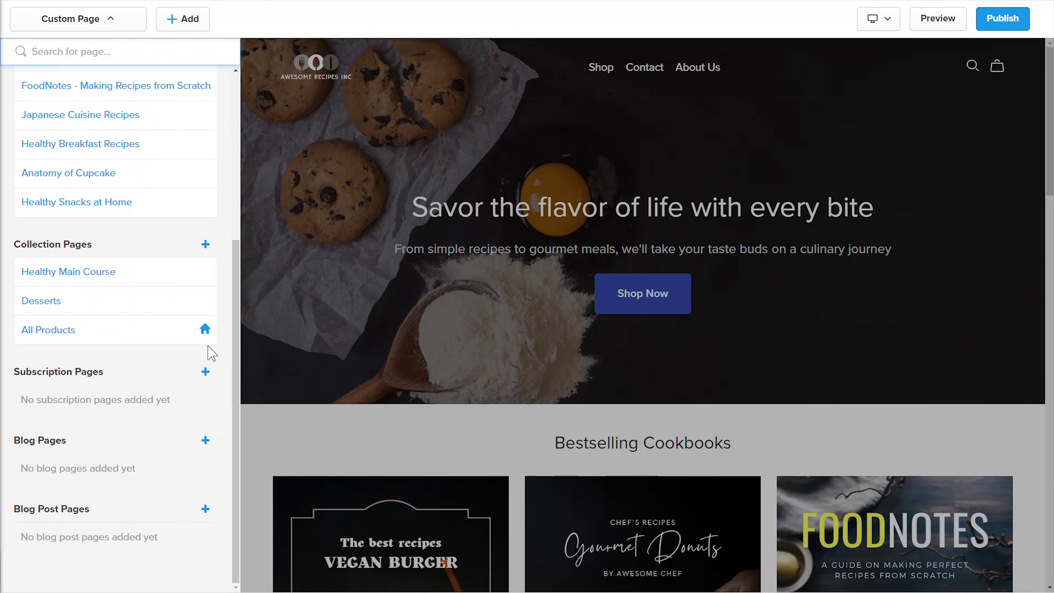
{"action": "left_click", "coordinate": [109, 21]}
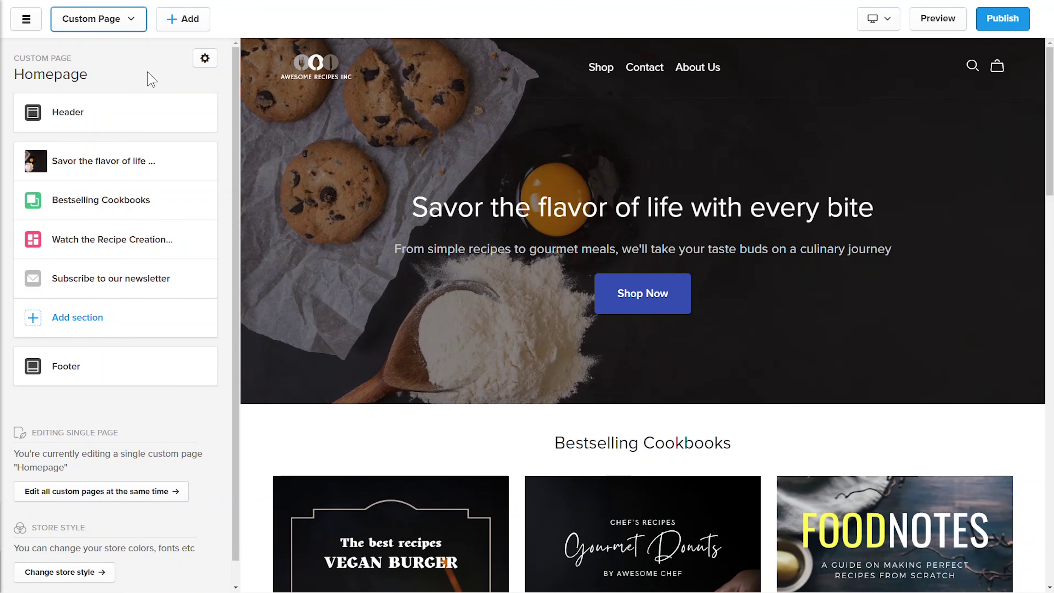
{"action": "left_click", "coordinate": [207, 59]}
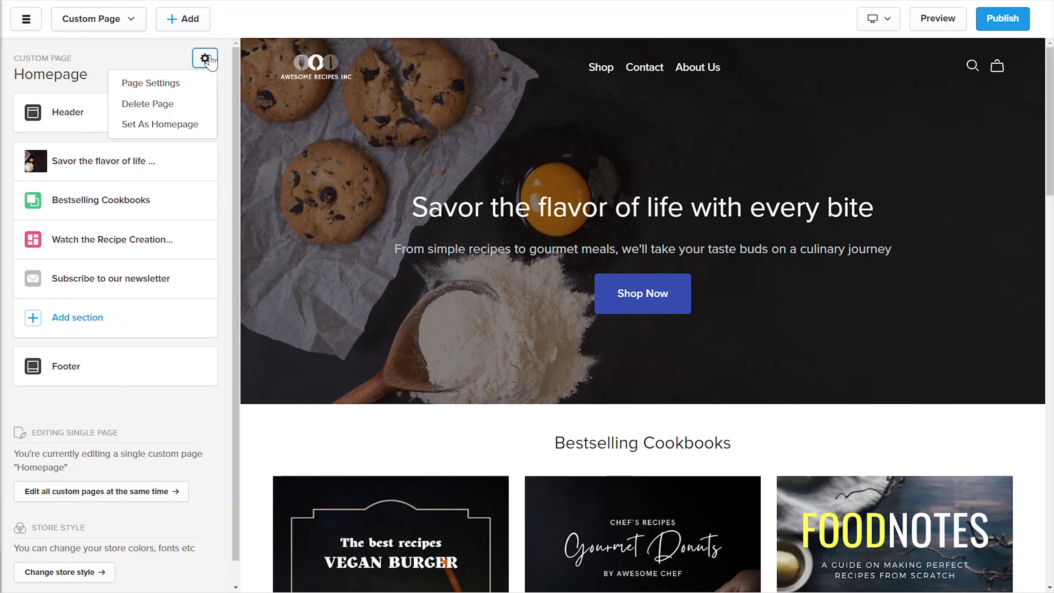
{"action": "left_click", "coordinate": [202, 124]}
{"action": "left_click", "coordinate": [480, 372]}
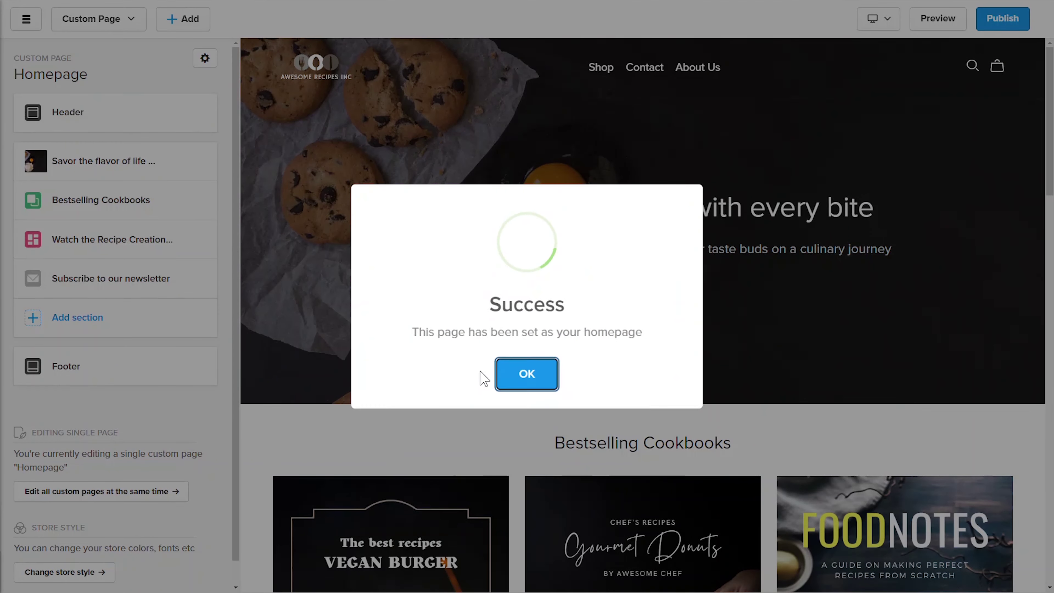
{"action": "left_click", "coordinate": [517, 376]}
Step: Review the Homepage's page settings and close them without changes
{"action": "left_click", "coordinate": [113, 21]}
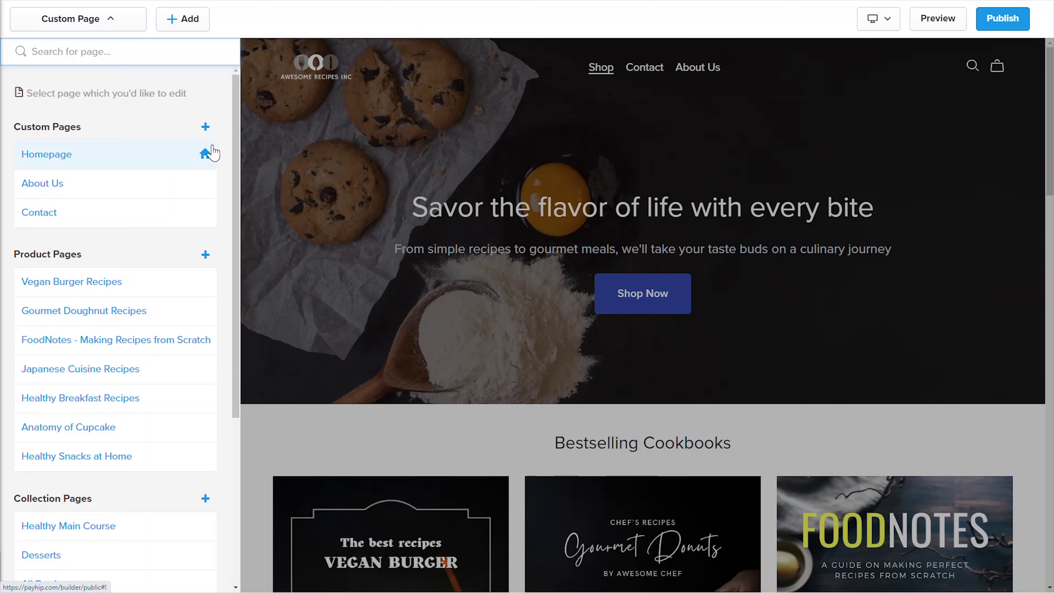
{"action": "left_click", "coordinate": [107, 22]}
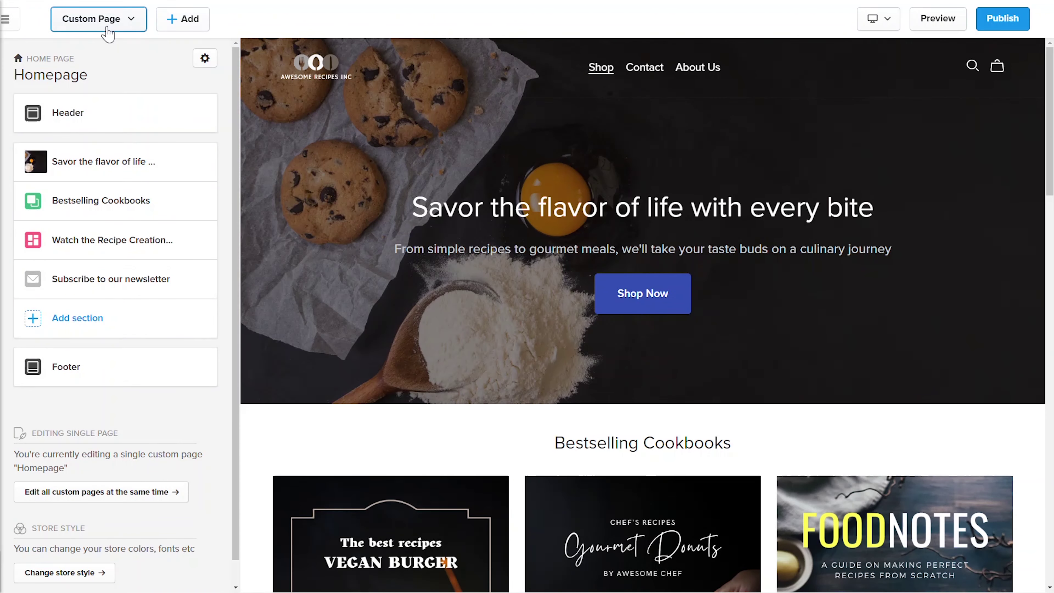
{"action": "left_click", "coordinate": [205, 61]}
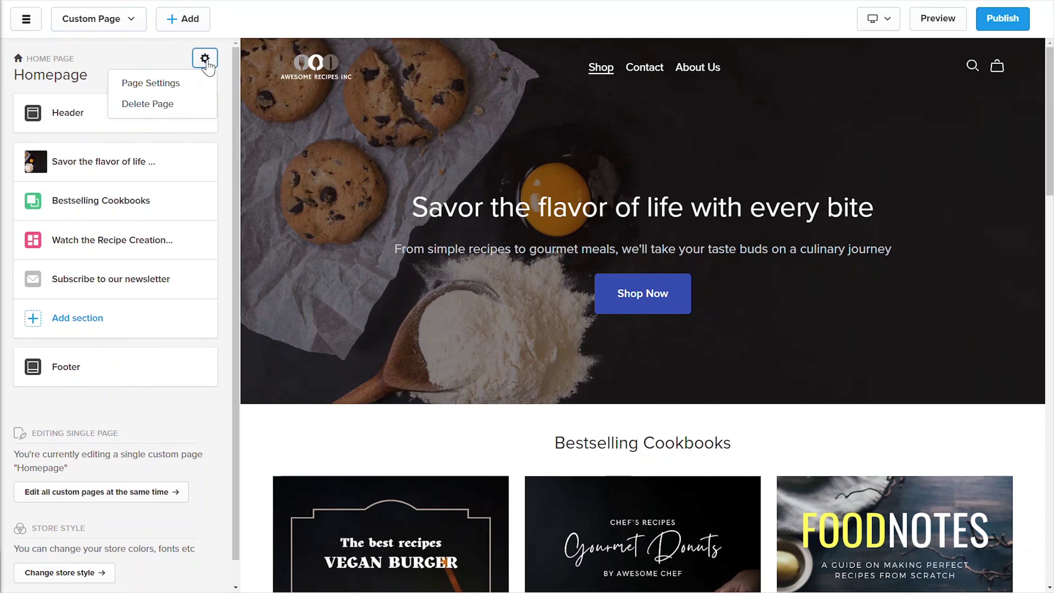
{"action": "left_click", "coordinate": [186, 86]}
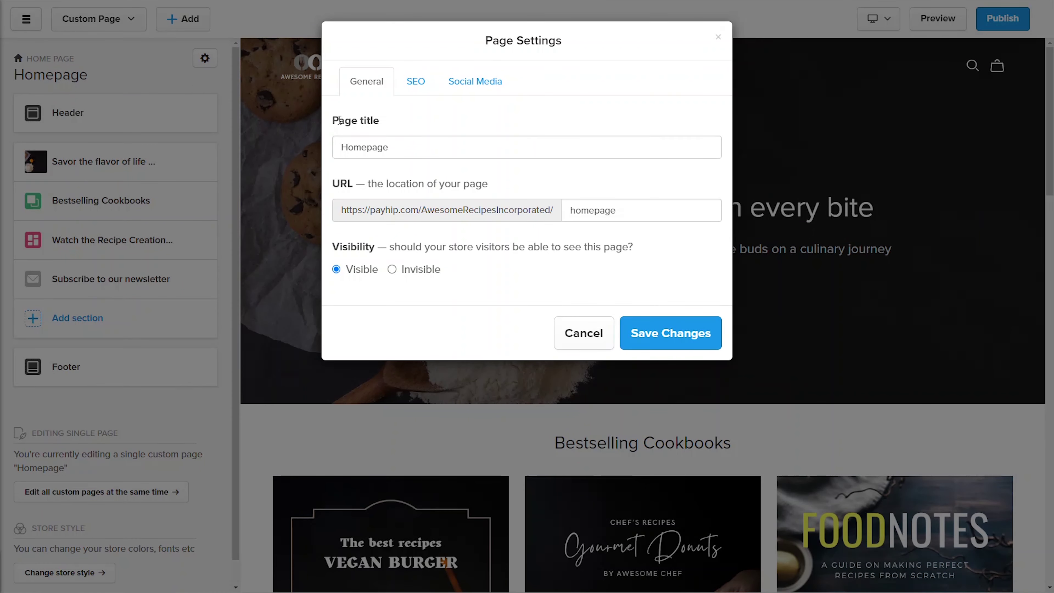
{"action": "left_click", "coordinate": [589, 341]}
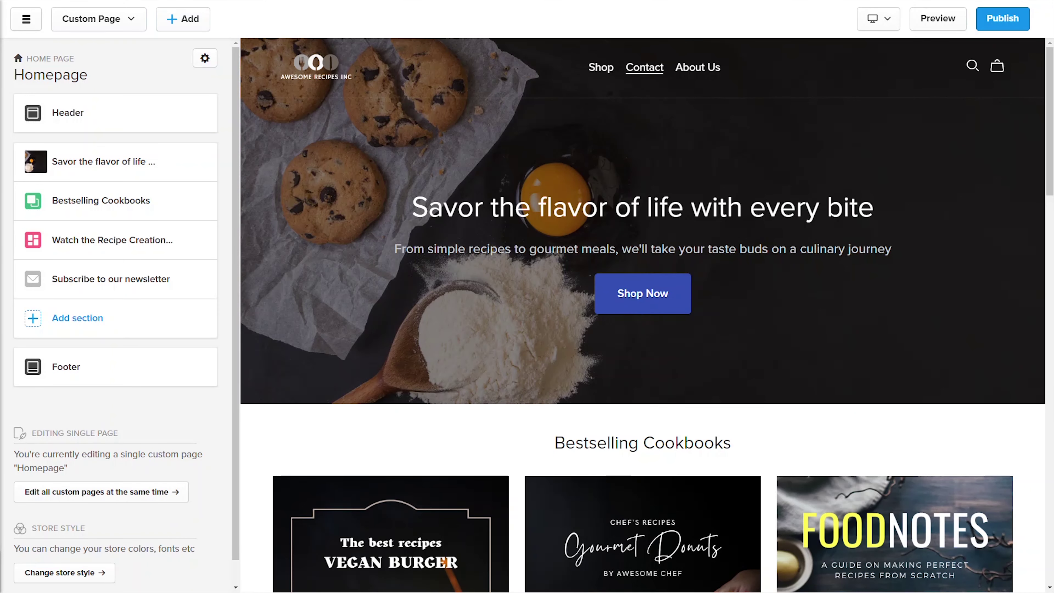
Step: Add a Home navigation link pointing to the Homepage custom page
{"action": "left_click", "coordinate": [143, 113]}
{"action": "left_click", "coordinate": [143, 141]}
{"action": "left_click", "coordinate": [144, 123]}
{"action": "left_click", "coordinate": [56, 205]}
{"action": "left_click", "coordinate": [374, 154]}
{"action": "left_click", "coordinate": [376, 242]}
{"action": "left_click", "coordinate": [402, 226]}
{"action": "left_click", "coordinate": [631, 233]}
Step: Move the Home link to the top of the menu and apply the changes
{"action": "left_click_drag", "start_coordinate": [20, 211], "coordinate": [24, 71]}
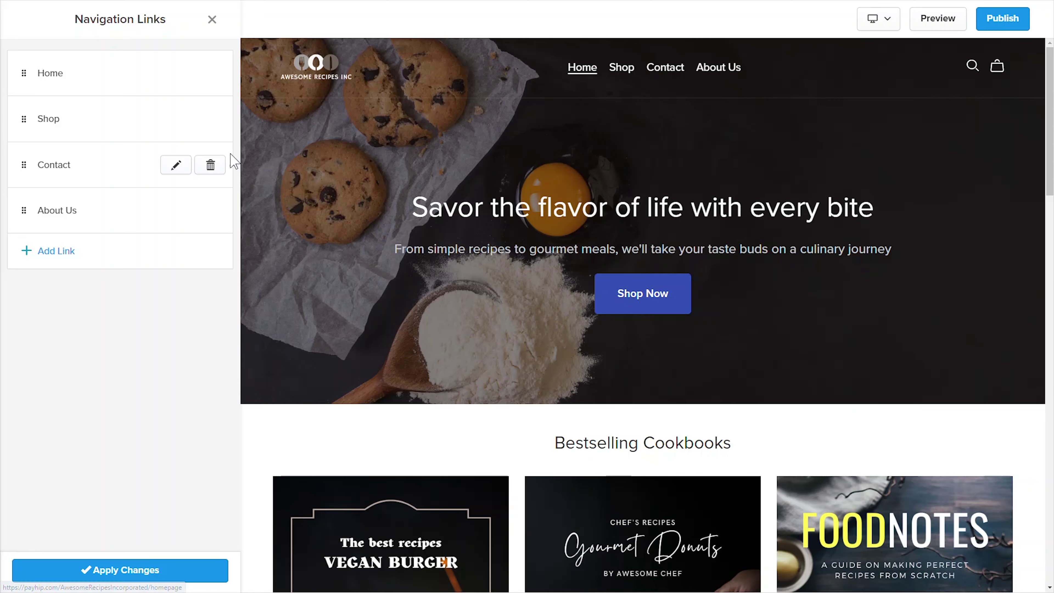
{"action": "left_click", "coordinate": [127, 572]}
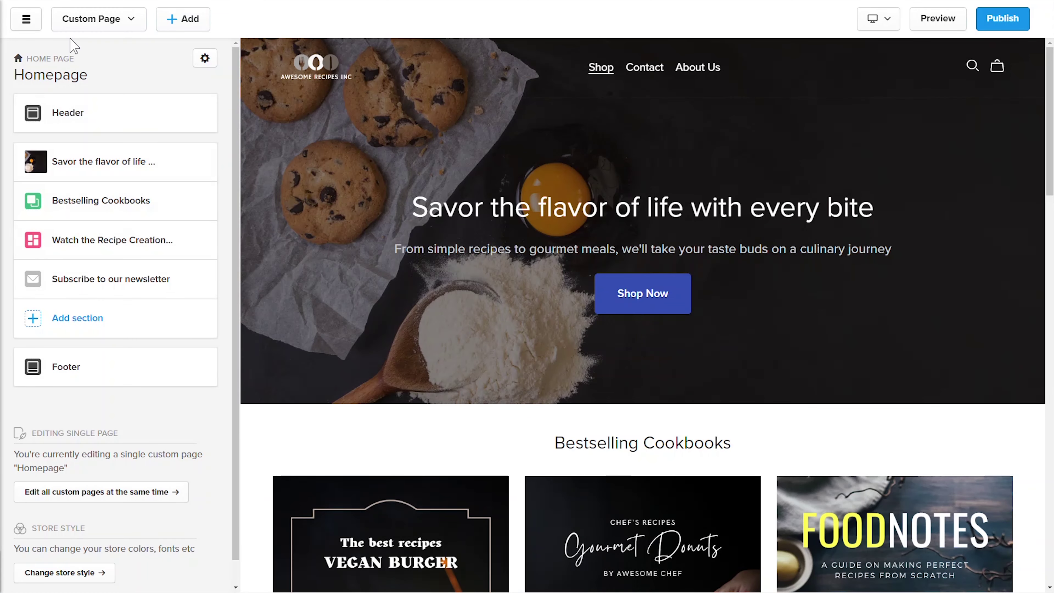
{"action": "left_click", "coordinate": [85, 21]}
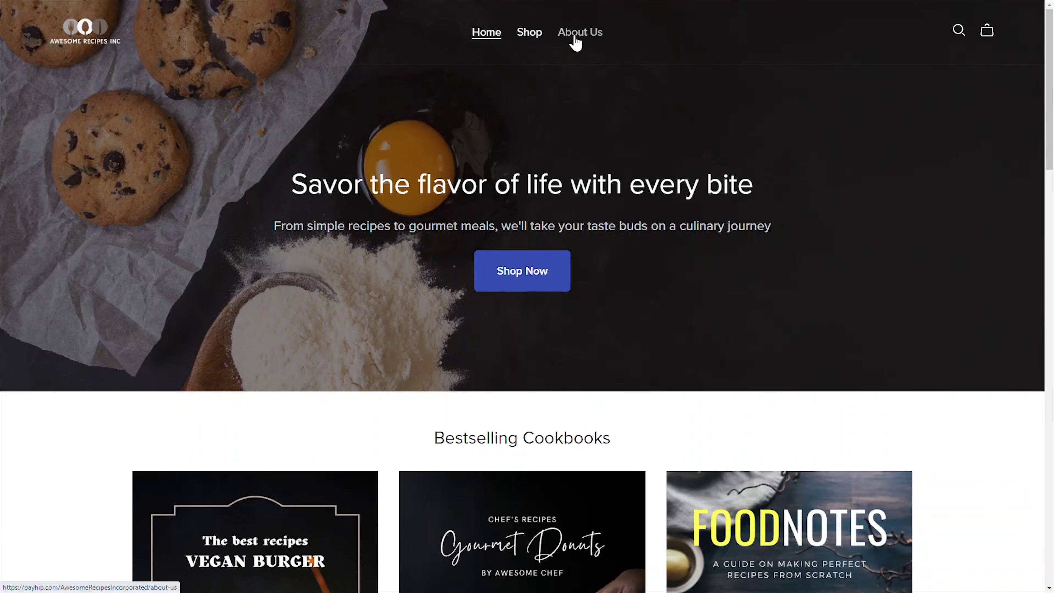
{"action": "scroll", "coordinate": [997, 74], "scroll_direction": "down", "scroll_amount": 20}
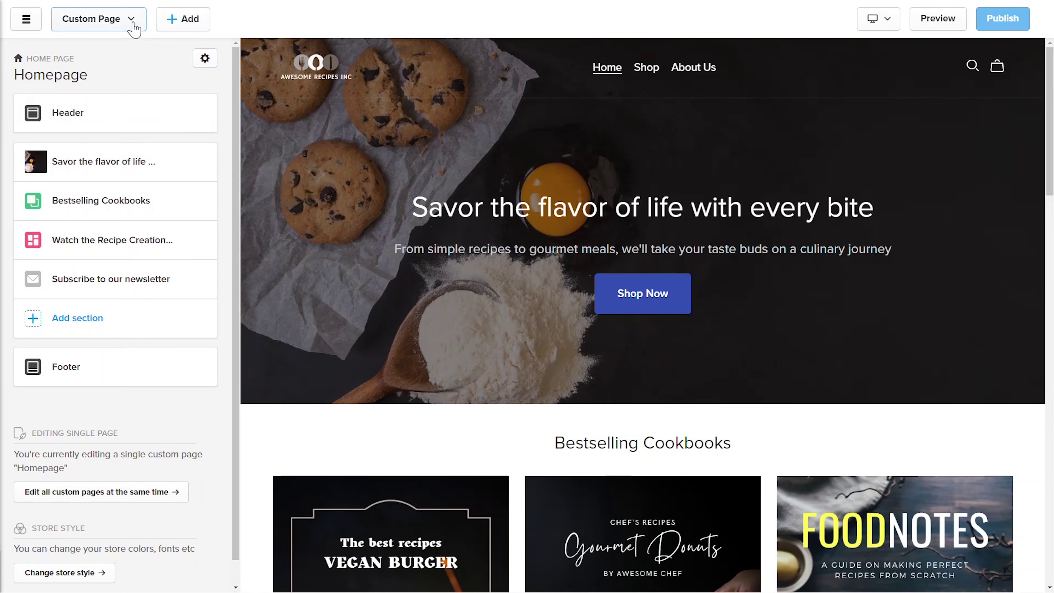
Step: Scroll the page list and open the FoodNotes - Making Recipes from Scratch product page
{"action": "left_click", "coordinate": [134, 25]}
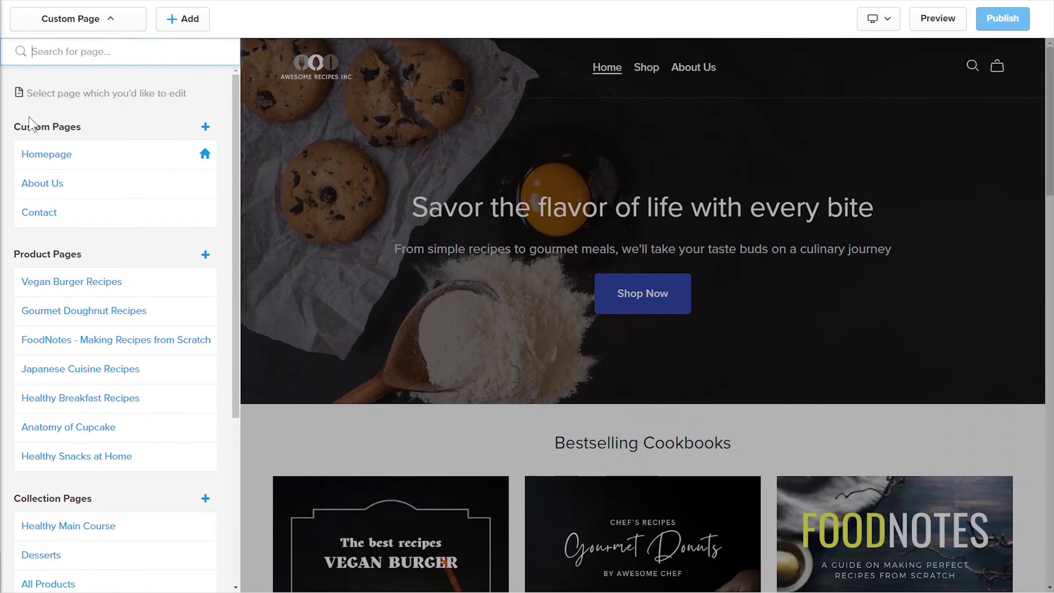
{"action": "left_click_drag", "start_coordinate": [240, 112], "coordinate": [241, 204]}
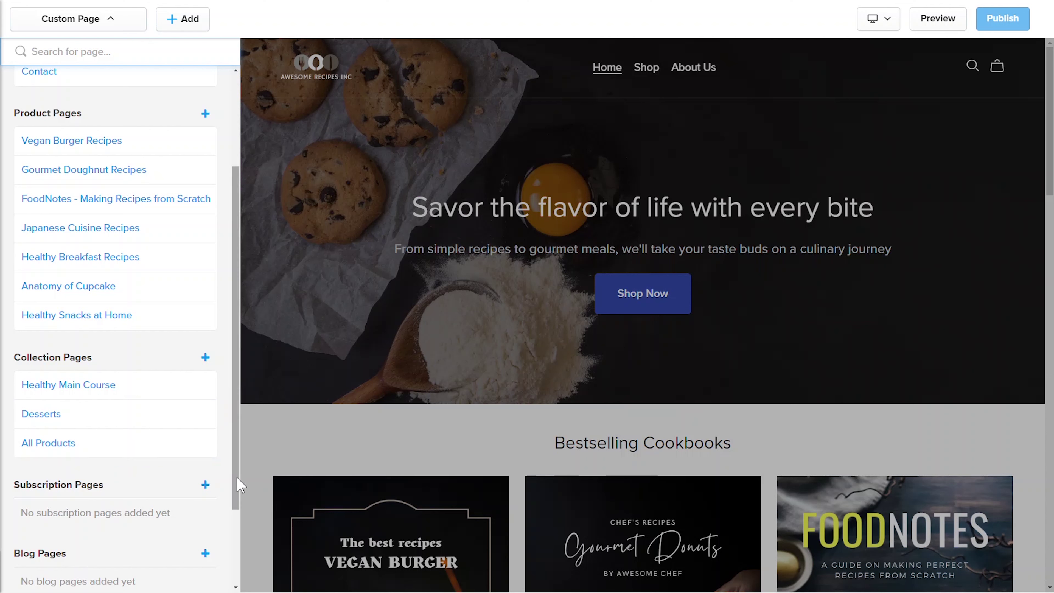
{"action": "left_click_drag", "start_coordinate": [235, 491], "coordinate": [235, 416]}
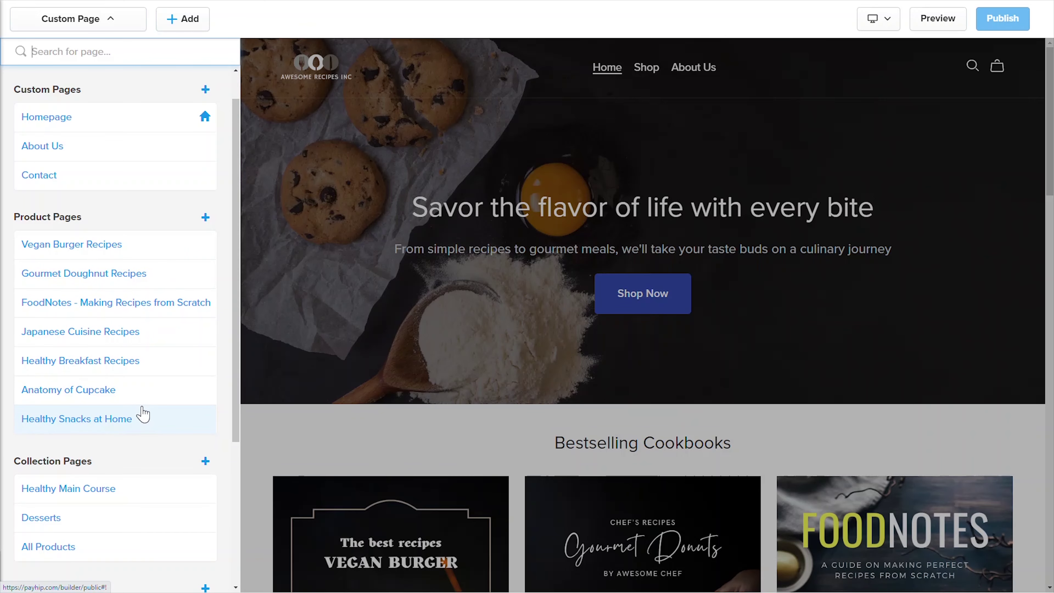
{"action": "left_click", "coordinate": [137, 306]}
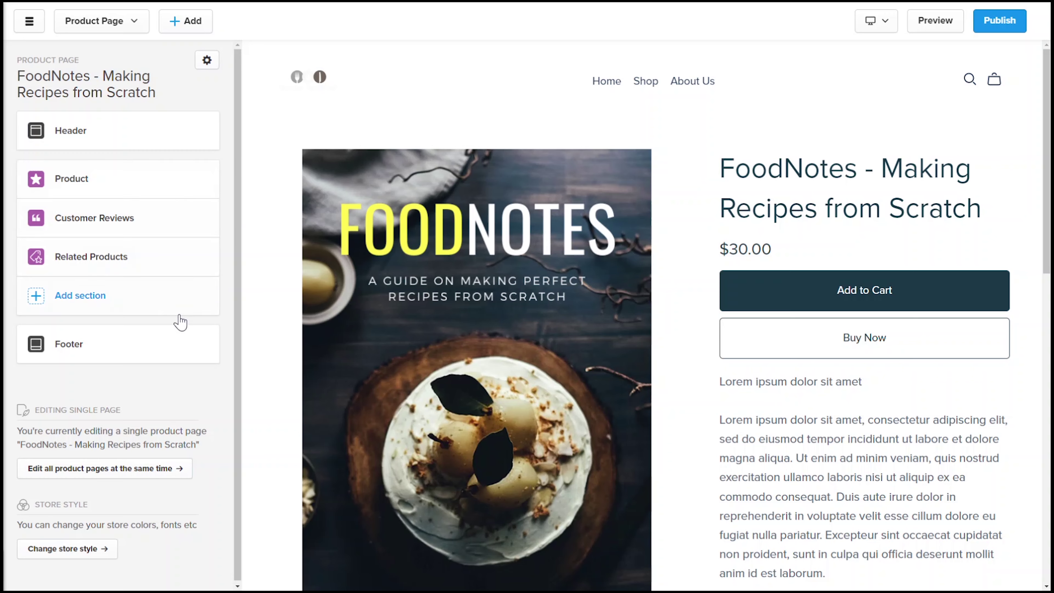
Step: Edit all product pages at once, keeping Show related products on, and save
{"action": "left_click", "coordinate": [155, 468]}
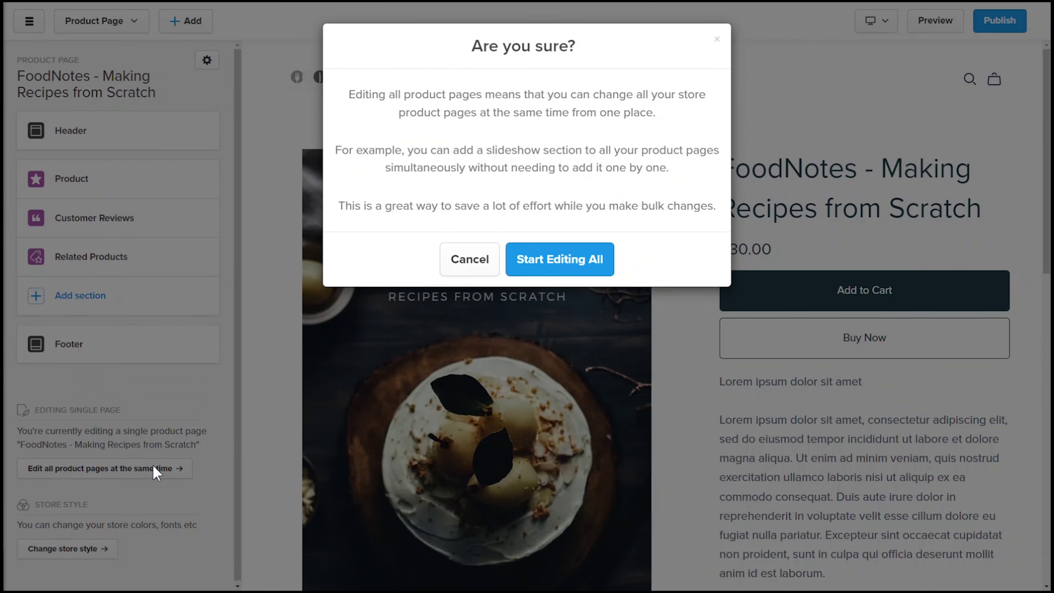
{"action": "left_click", "coordinate": [555, 259]}
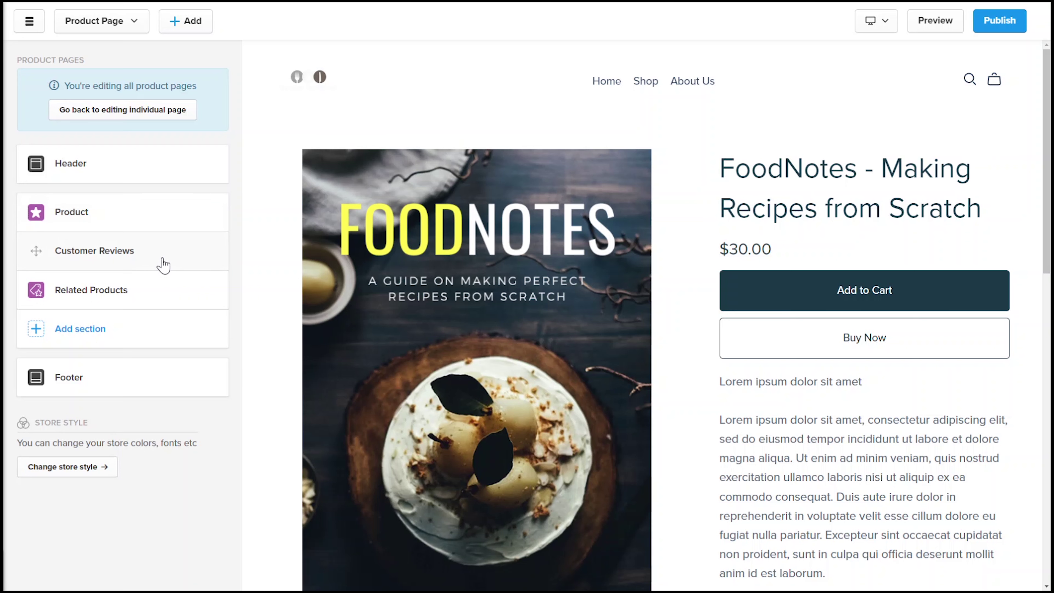
{"action": "left_click", "coordinate": [177, 294]}
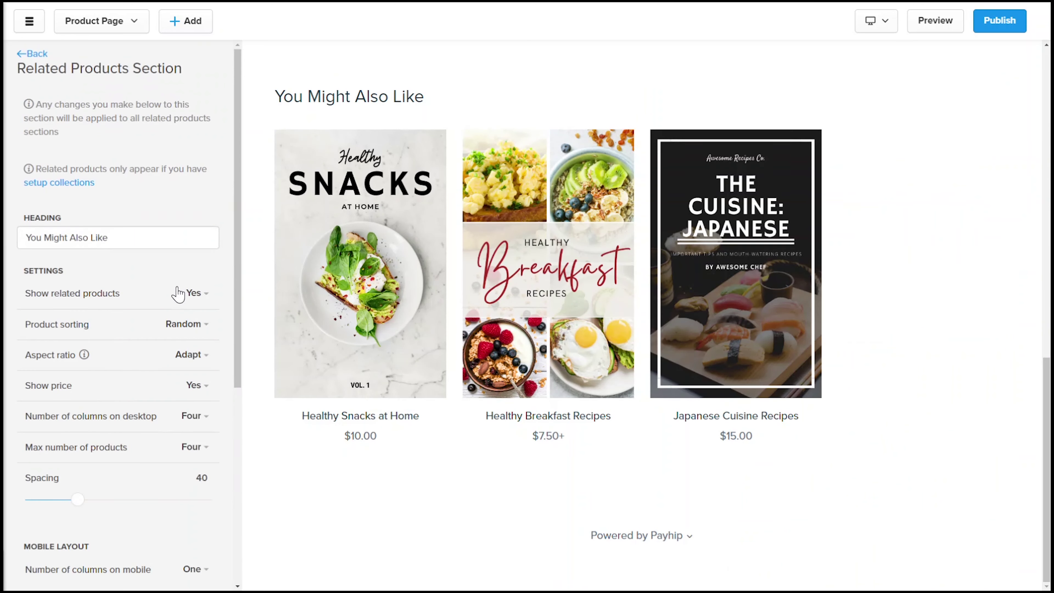
{"action": "left_click", "coordinate": [197, 293]}
{"action": "left_click", "coordinate": [182, 342]}
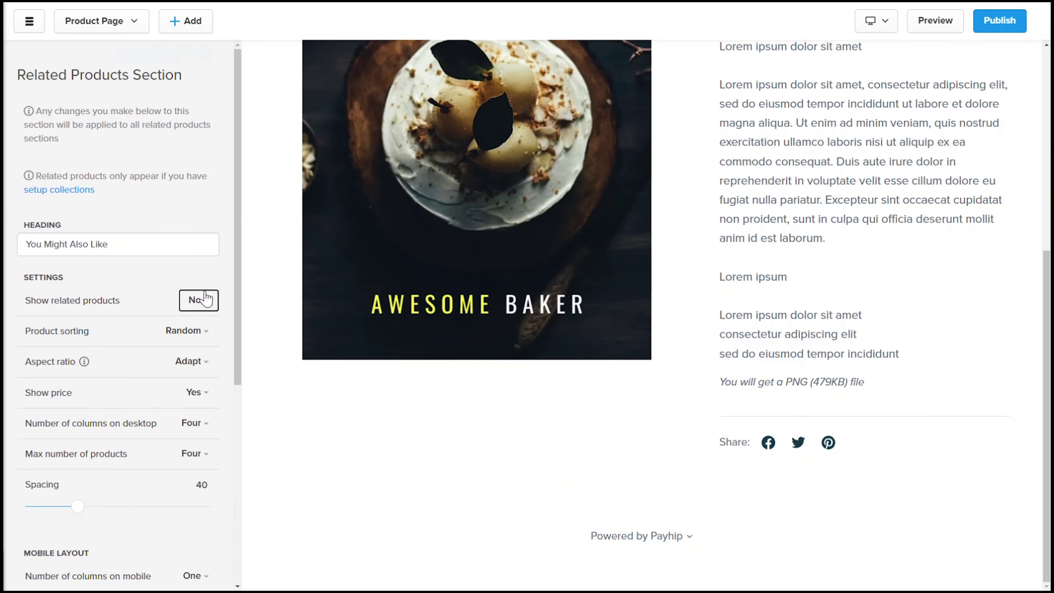
{"action": "left_click", "coordinate": [197, 299]}
{"action": "left_click", "coordinate": [190, 332]}
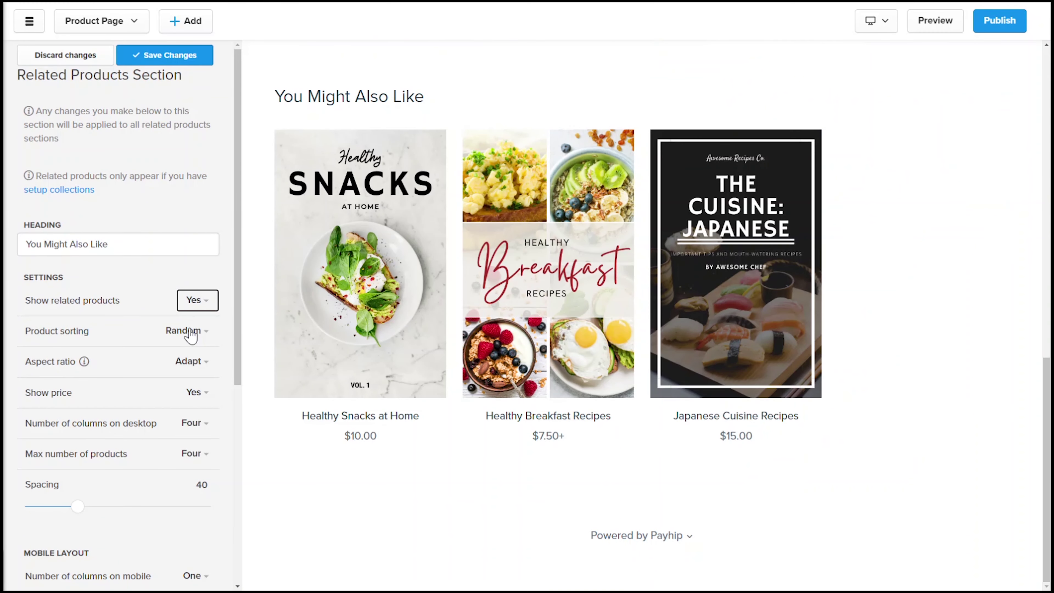
{"action": "left_click", "coordinate": [164, 55]}
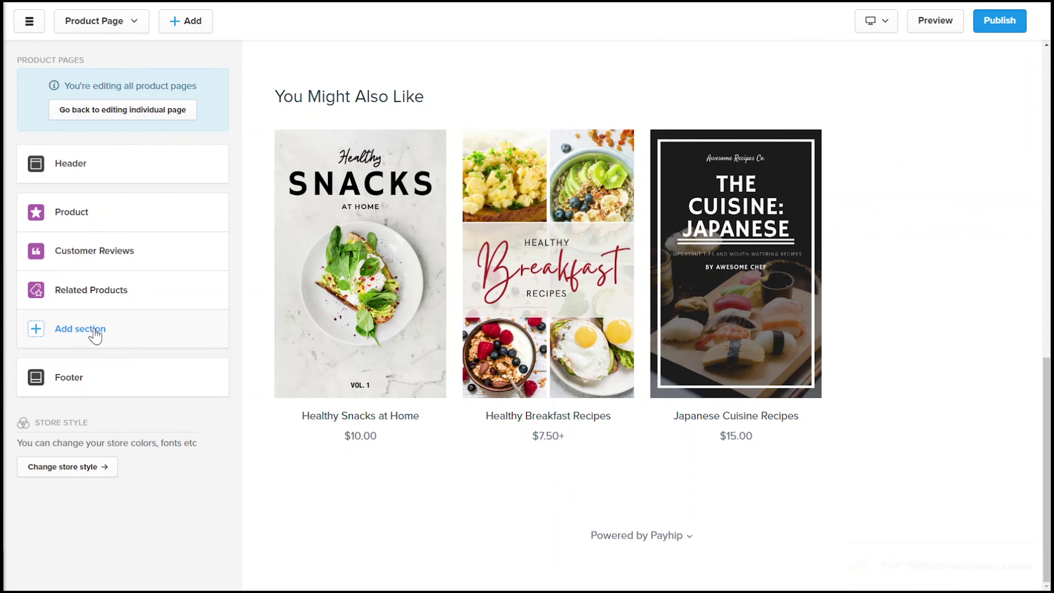
{"action": "left_click", "coordinate": [95, 332]}
Step: Insert an FAQs section with first question 'Are the recipes nut-free?' and save it
{"action": "left_click_drag", "start_coordinate": [399, 225], "coordinate": [404, 348]}
{"action": "left_click", "coordinate": [226, 423]}
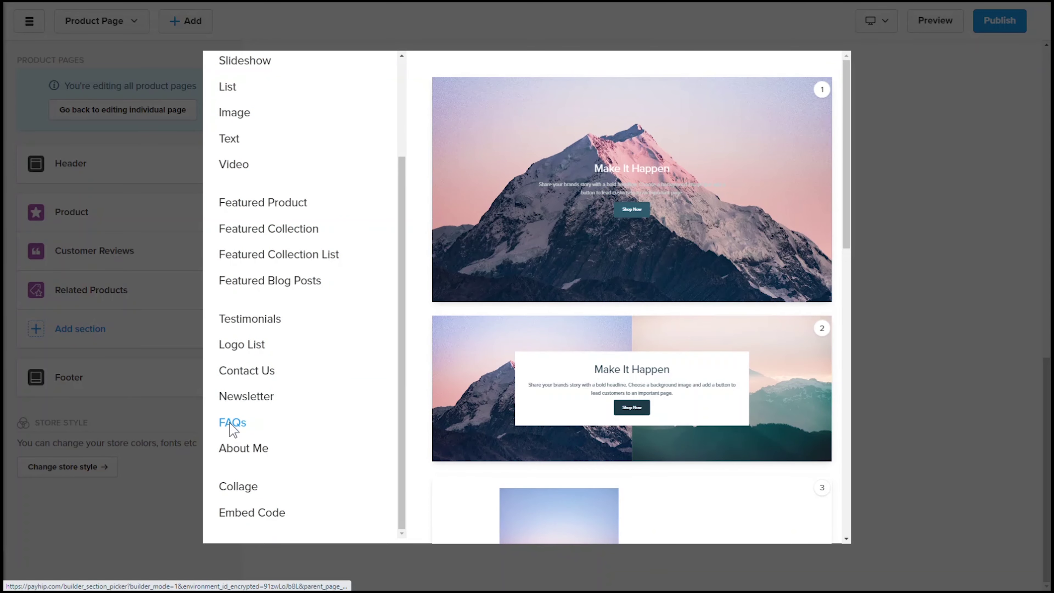
{"action": "left_click", "coordinate": [558, 240]}
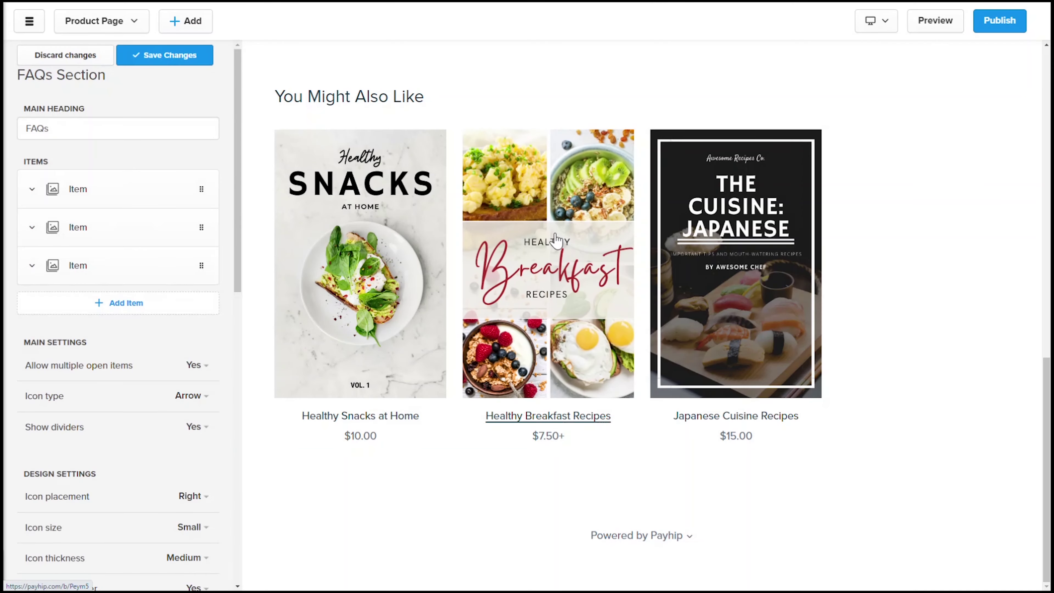
{"action": "left_click", "coordinate": [129, 191]}
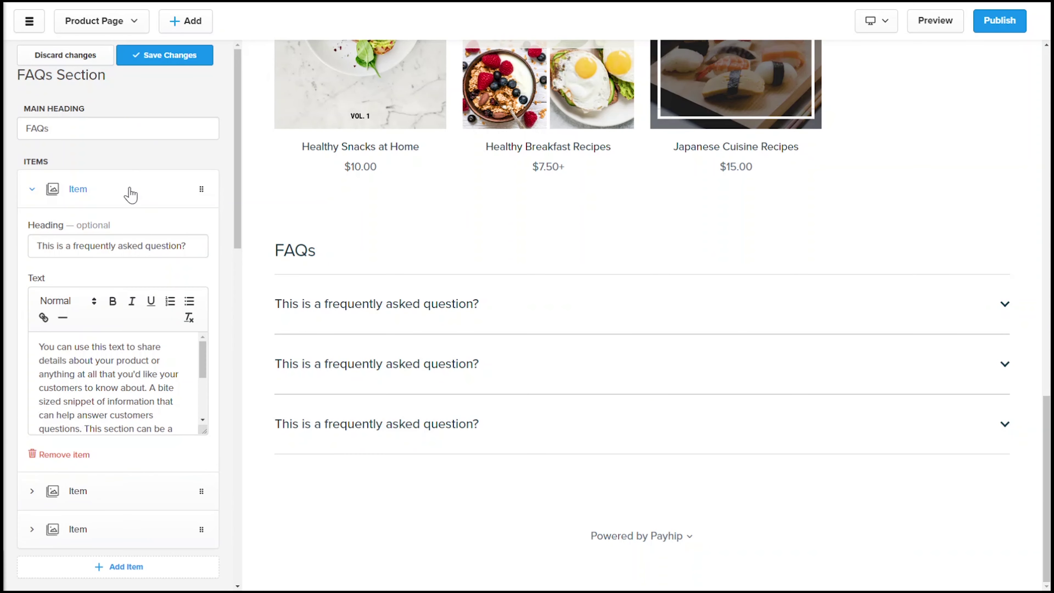
{"action": "triple_click", "coordinate": [88, 245]}
{"action": "type", "text": "Are the recipes nut-free?"}
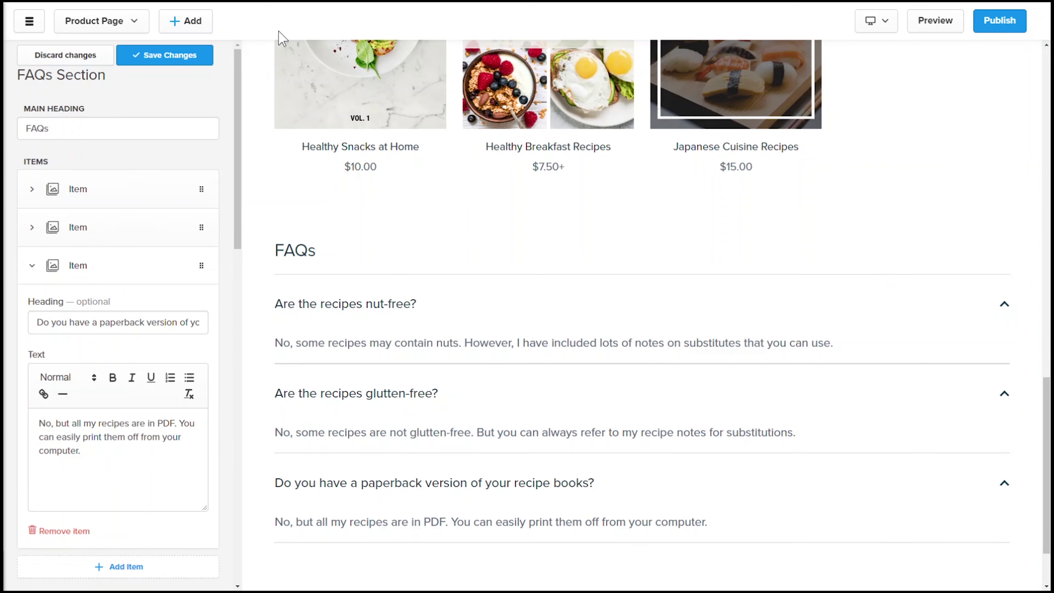
{"action": "left_click", "coordinate": [165, 56]}
{"action": "mouse_move", "coordinate": [26, 287]}
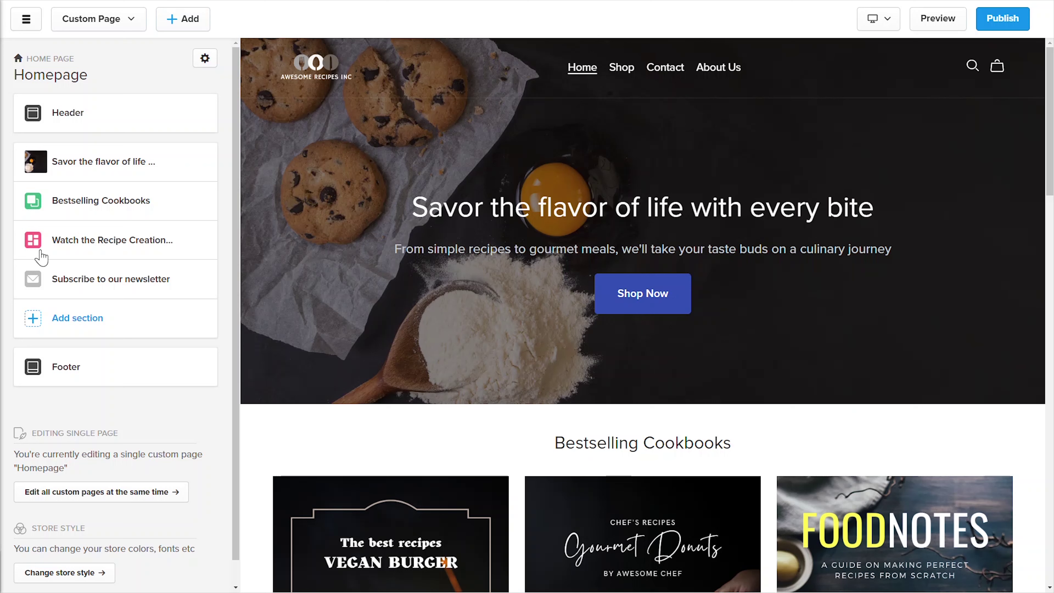
Step: Open the Store Style Colors settings showing the default White section scheme
{"action": "scroll", "coordinate": [239, 254], "scroll_direction": "down", "scroll_amount": 1}
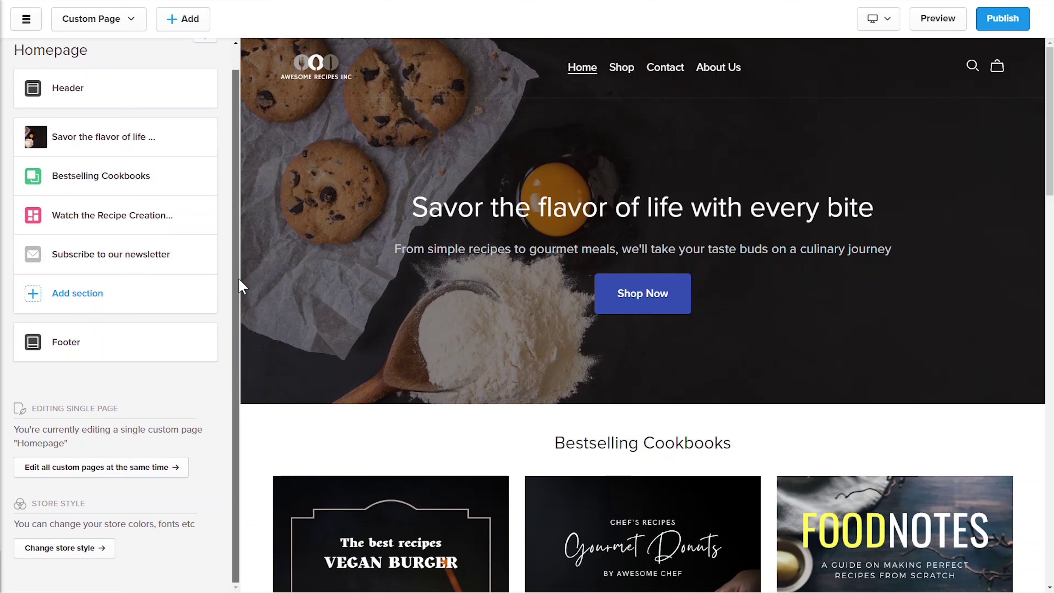
{"action": "left_click", "coordinate": [72, 549]}
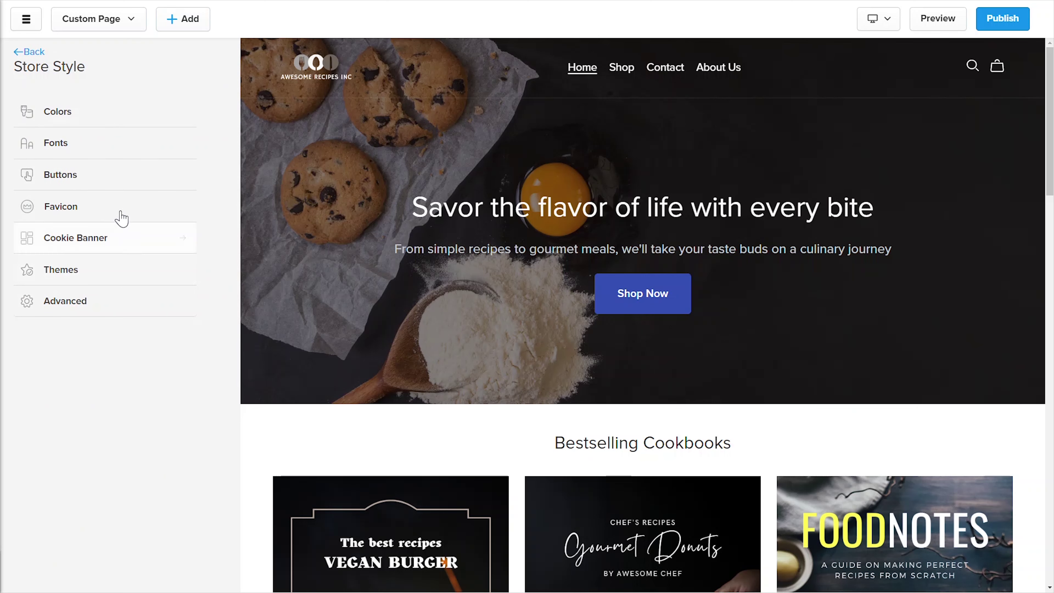
{"action": "left_click", "coordinate": [138, 112]}
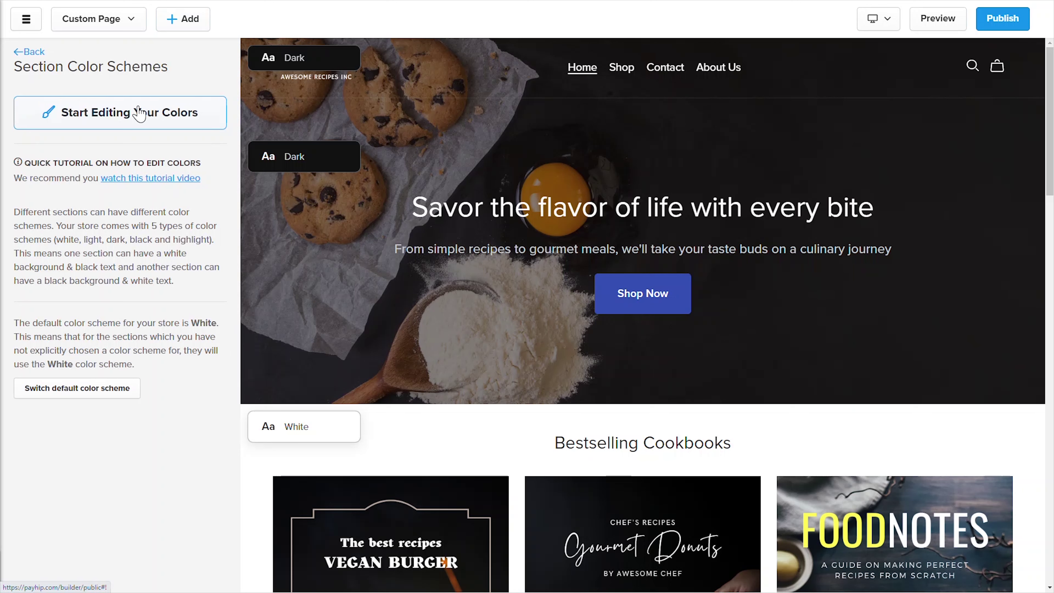
Step: Open the section color scheme editor with White selected as the scheme to edit
{"action": "left_click", "coordinate": [140, 112]}
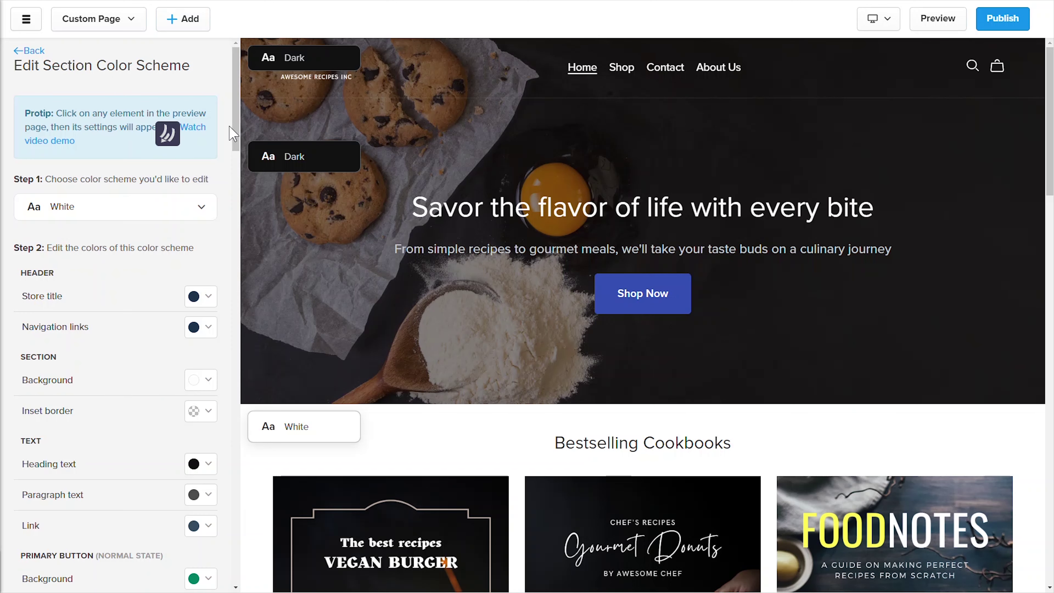
{"action": "left_click", "coordinate": [202, 207]}
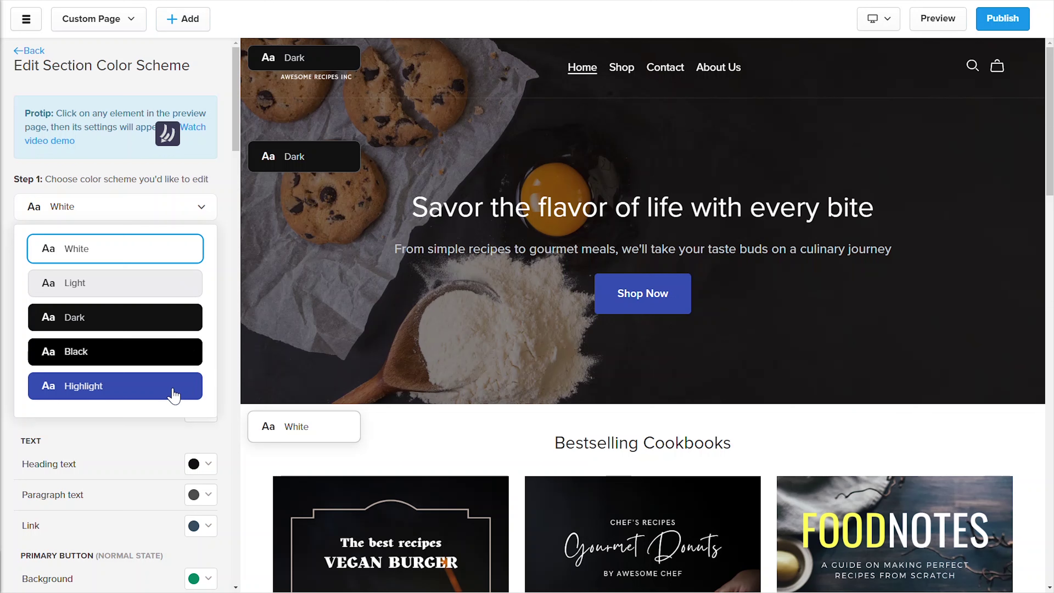
{"action": "left_click", "coordinate": [228, 329]}
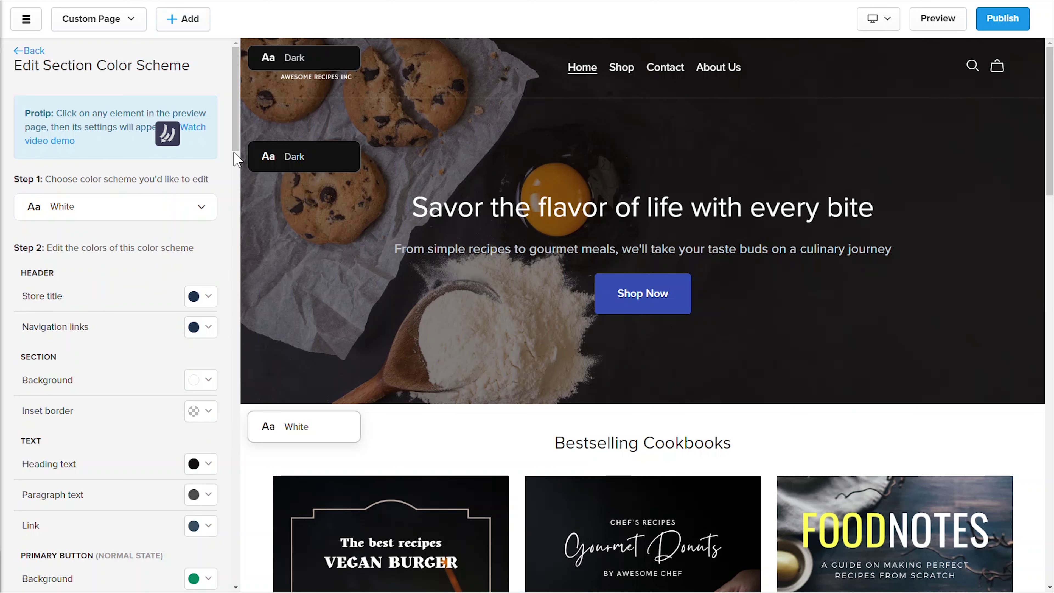
{"action": "scroll", "coordinate": [235, 164], "scroll_direction": "down", "scroll_amount": 5}
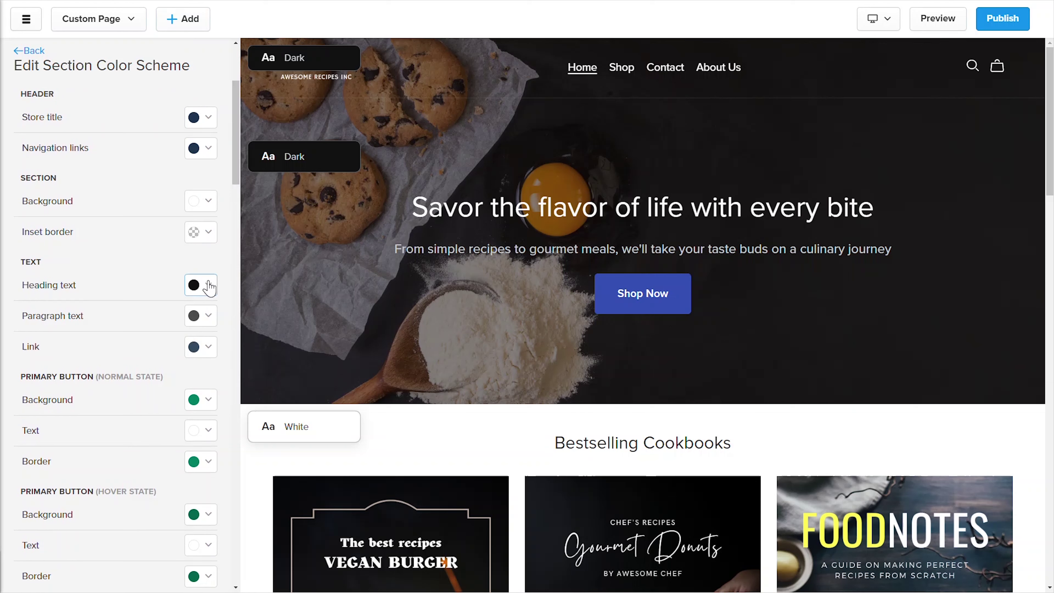
{"action": "scroll", "coordinate": [209, 369], "scroll_direction": "up", "scroll_amount": 5}
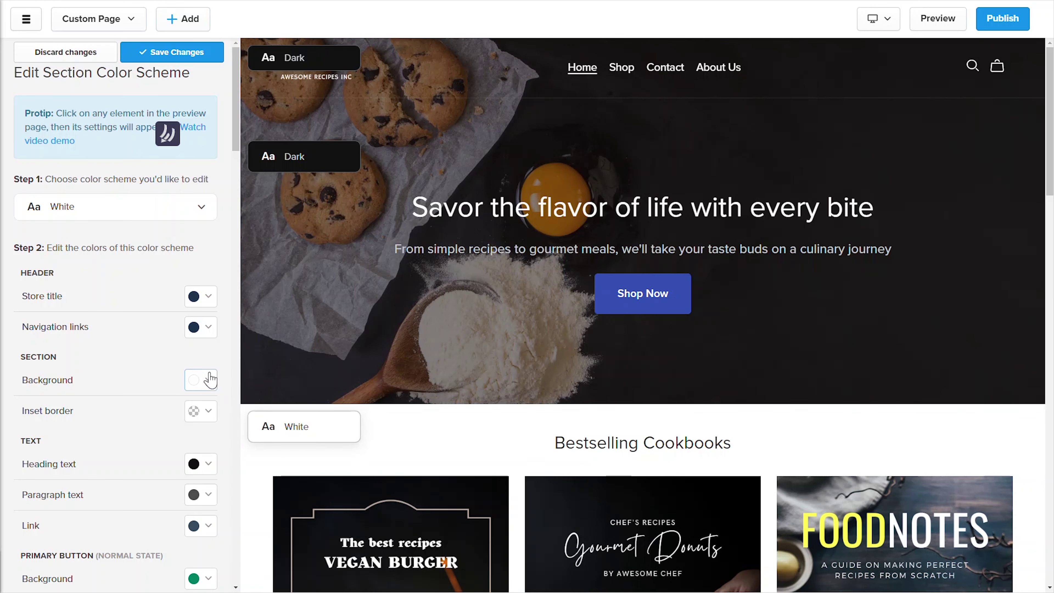
Step: Try a green section background for White, then set it back to no color
{"action": "left_click", "coordinate": [207, 387]}
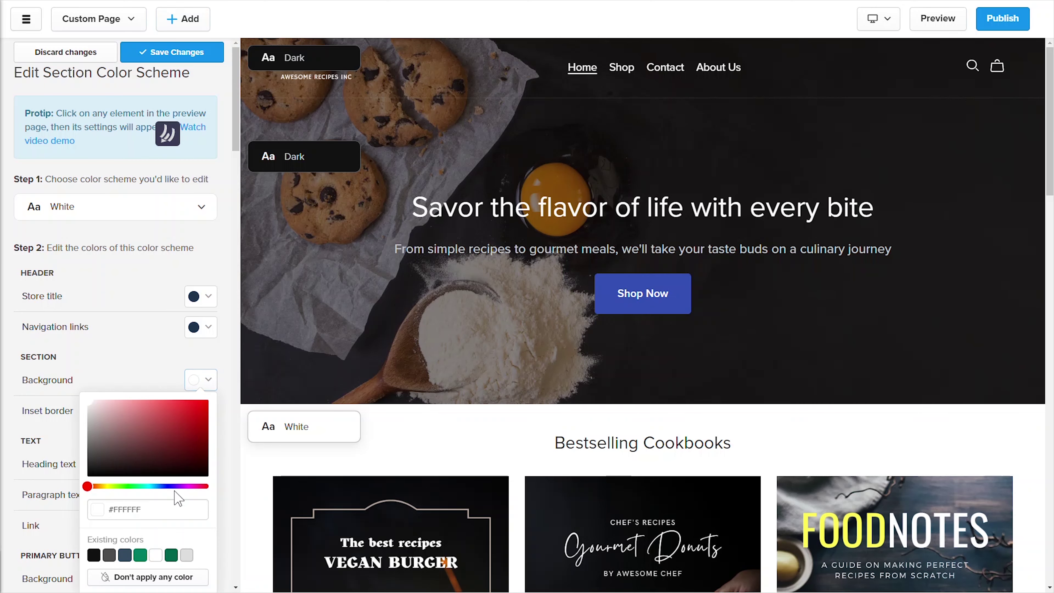
{"action": "left_click", "coordinate": [141, 556]}
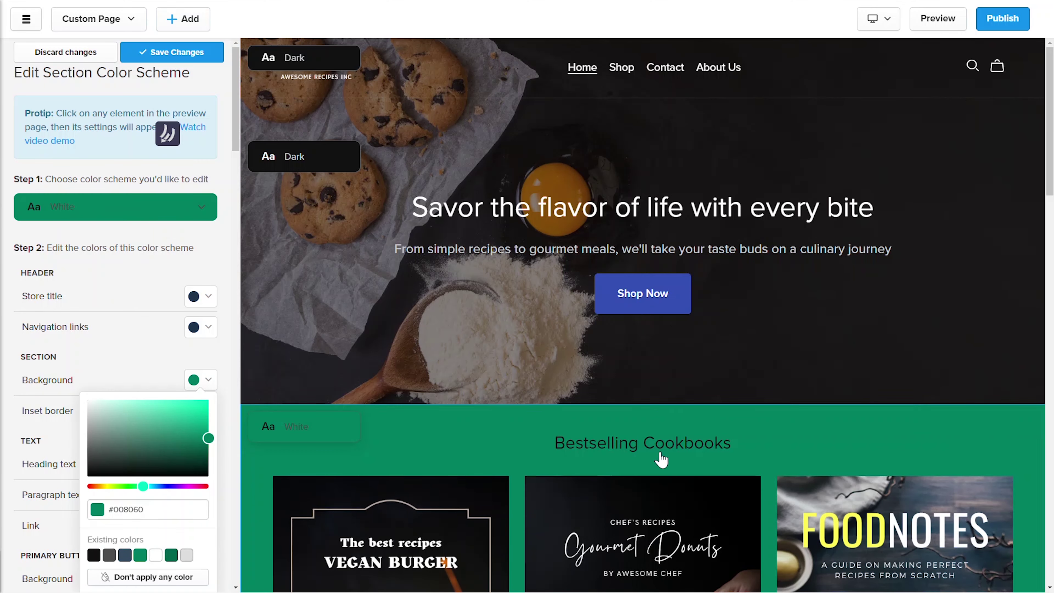
{"action": "left_click_drag", "start_coordinate": [1050, 158], "coordinate": [1050, 374]}
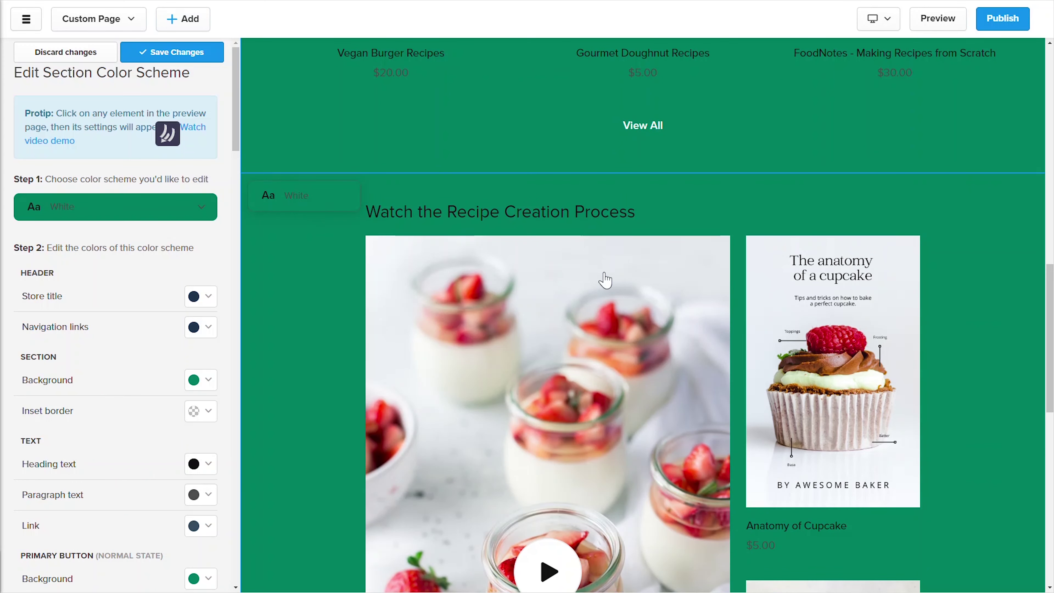
{"action": "left_click_drag", "start_coordinate": [1045, 309], "coordinate": [1049, 481]}
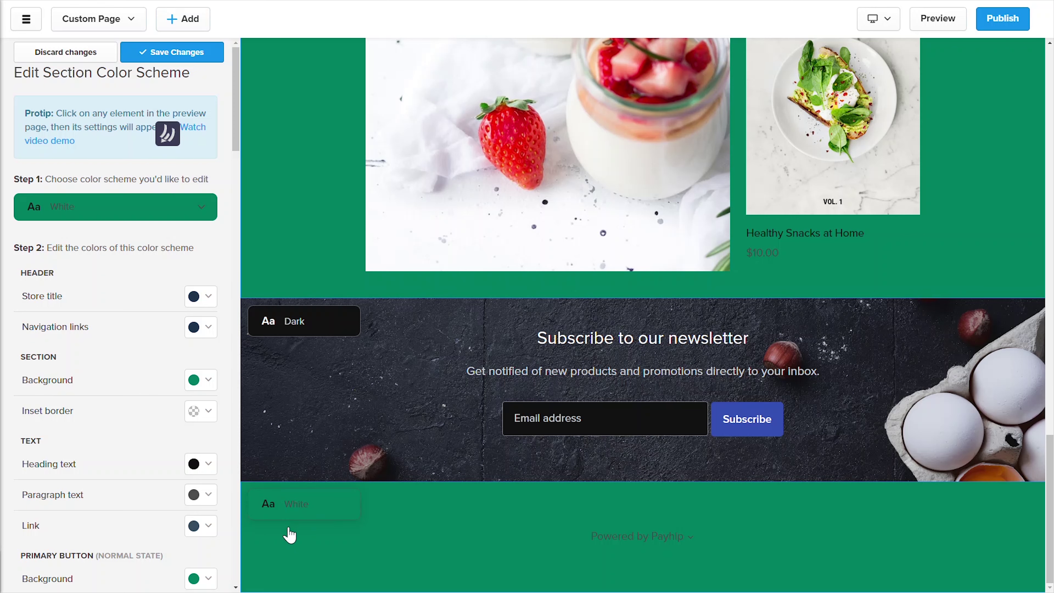
{"action": "left_click", "coordinate": [201, 380]}
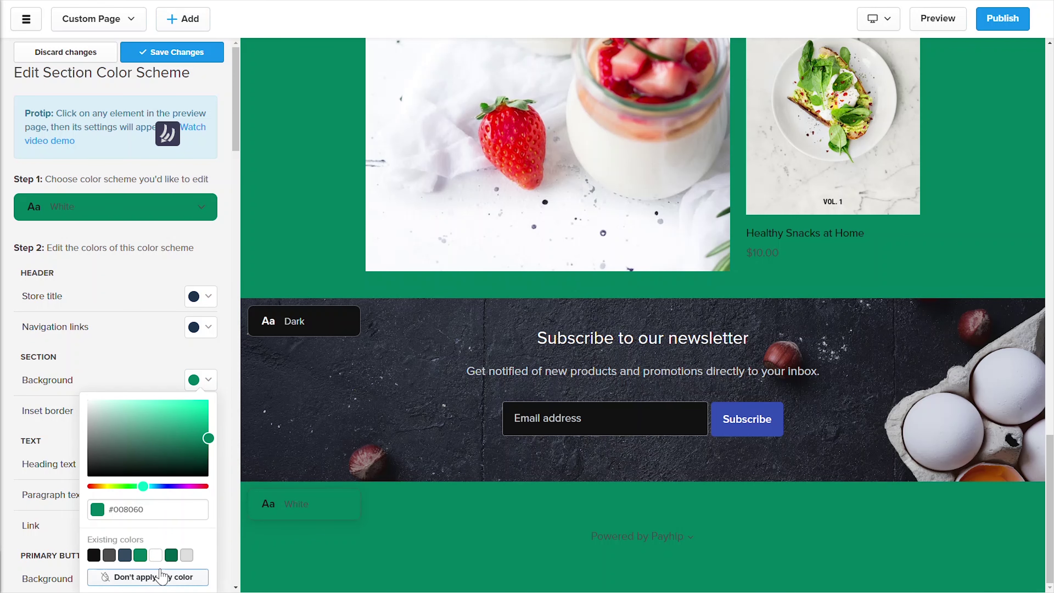
{"action": "left_click", "coordinate": [160, 576]}
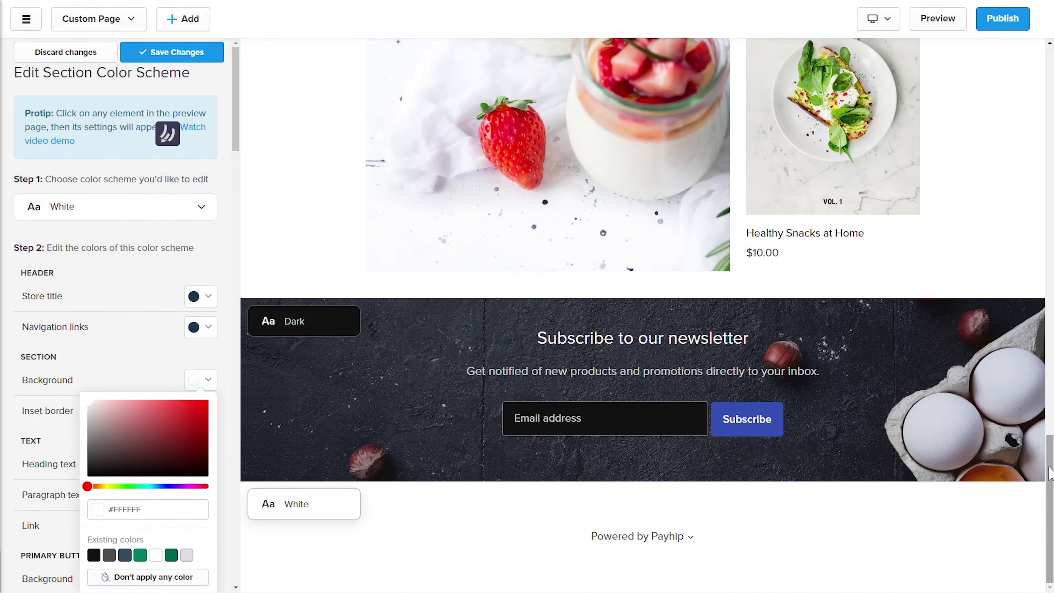
{"action": "left_click_drag", "start_coordinate": [1050, 473], "coordinate": [1051, 83]}
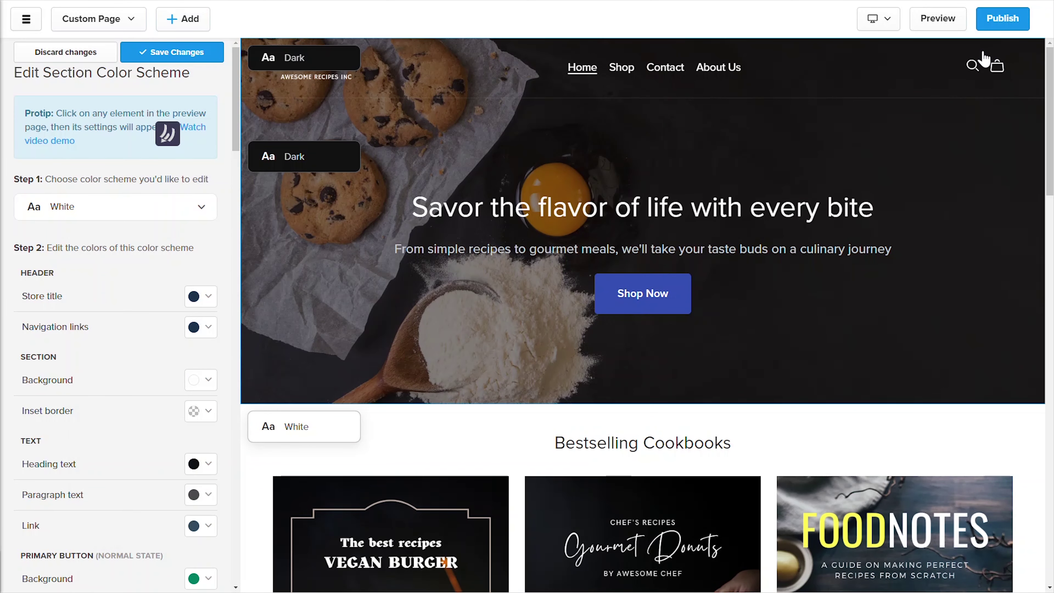
Step: Make the product prices green in the White scheme
{"action": "left_click_drag", "start_coordinate": [1050, 117], "coordinate": [1052, 219]}
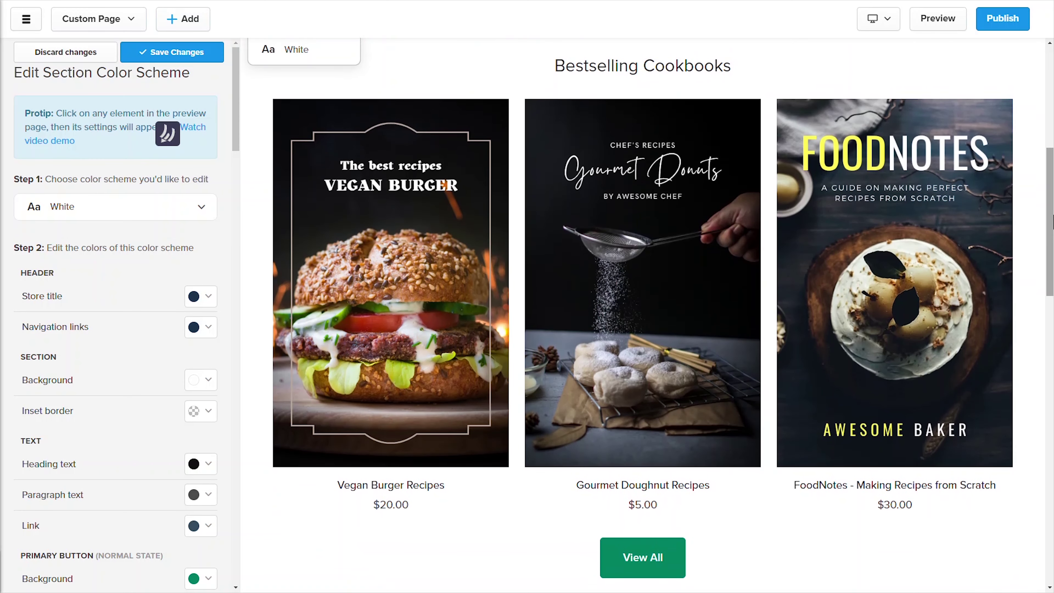
{"action": "left_click", "coordinate": [387, 488]}
{"action": "left_click", "coordinate": [388, 504]}
{"action": "left_click", "coordinate": [211, 298]}
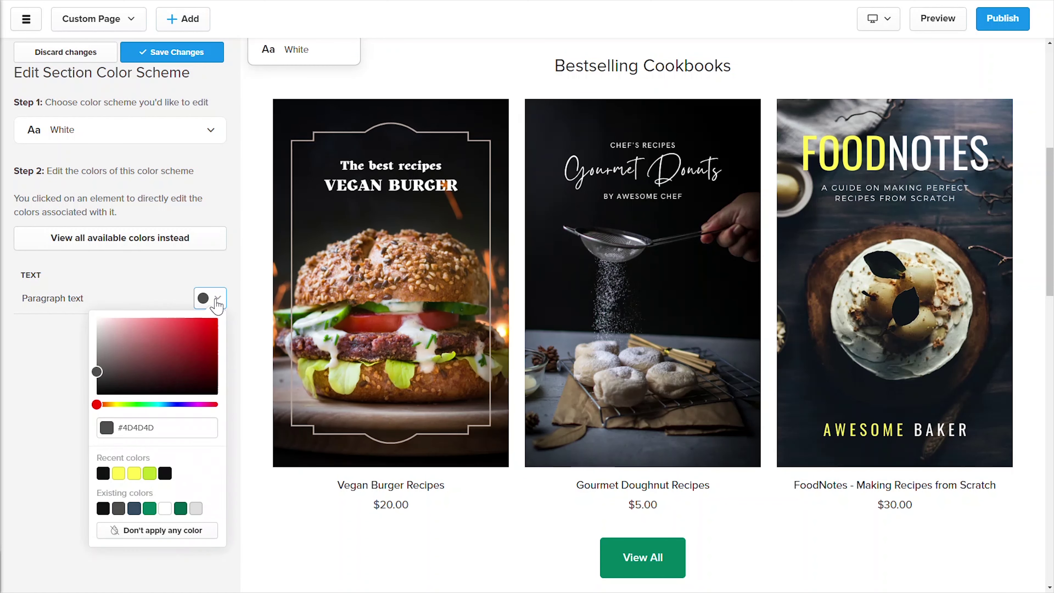
{"action": "left_click", "coordinate": [186, 510]}
{"action": "left_click", "coordinate": [313, 533]}
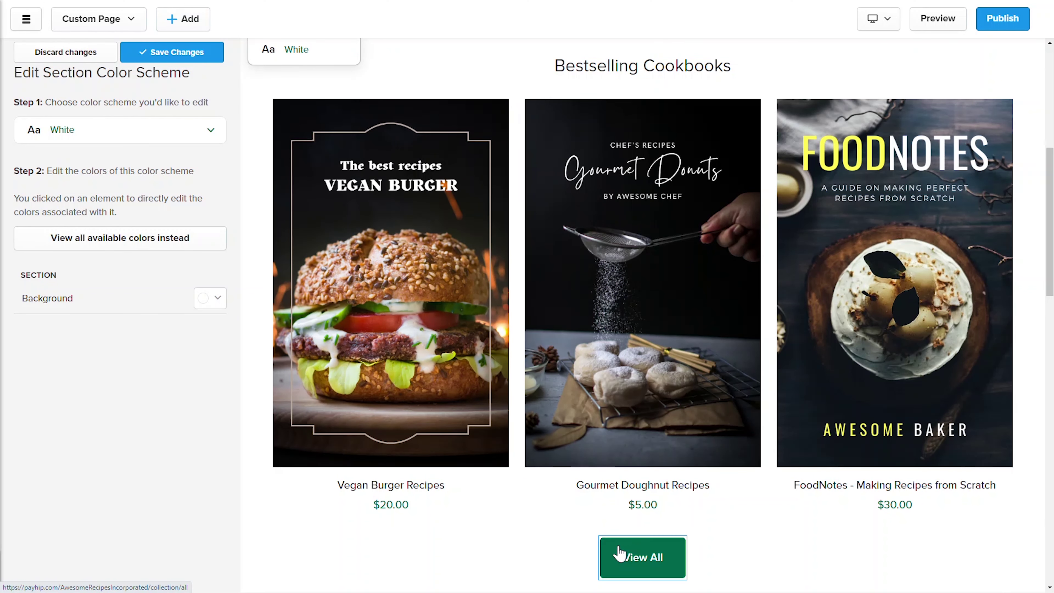
Step: Give the View All button a yellow #FFF952 background and border with black text
{"action": "left_click", "coordinate": [620, 554]}
{"action": "left_click", "coordinate": [210, 298]}
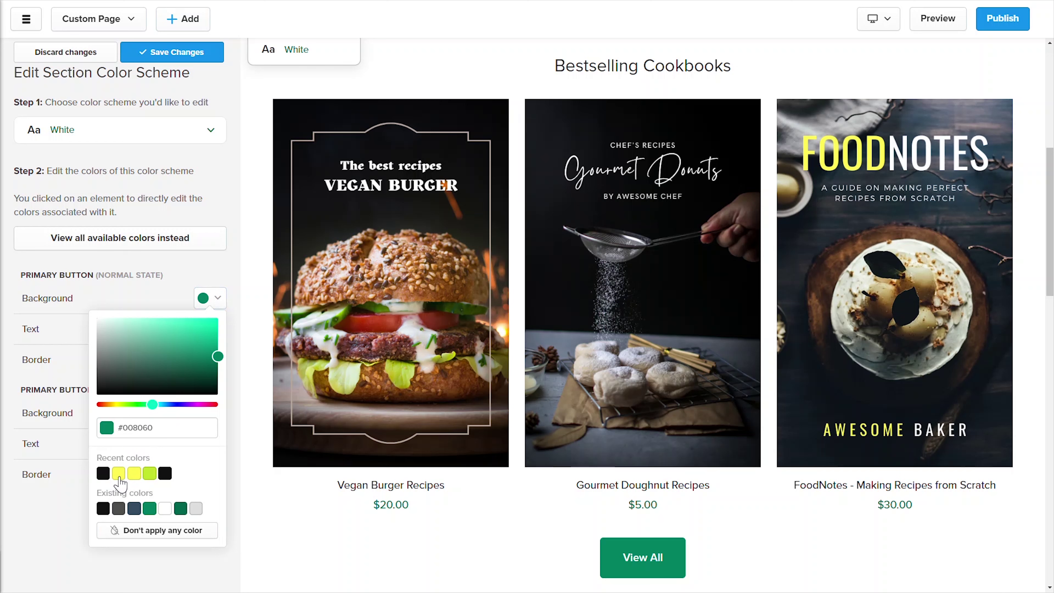
{"action": "left_click", "coordinate": [118, 473]}
{"action": "left_click", "coordinate": [14, 503]}
{"action": "left_click", "coordinate": [201, 360]}
{"action": "left_click", "coordinate": [109, 536]}
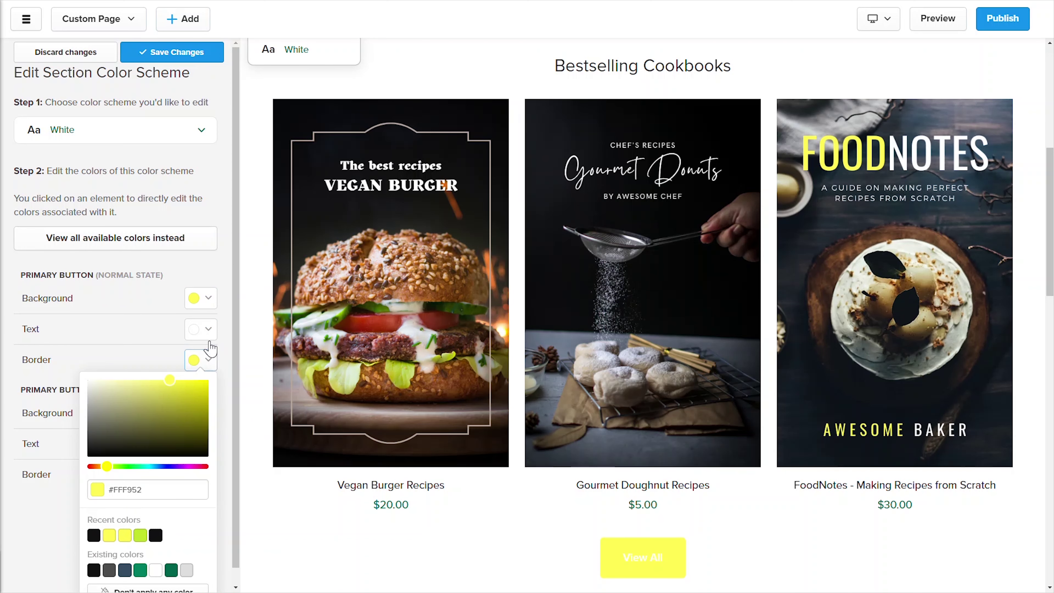
{"action": "left_click", "coordinate": [207, 330]}
{"action": "left_click", "coordinate": [94, 504]}
{"action": "left_click", "coordinate": [31, 546]}
{"action": "left_click", "coordinate": [639, 557]}
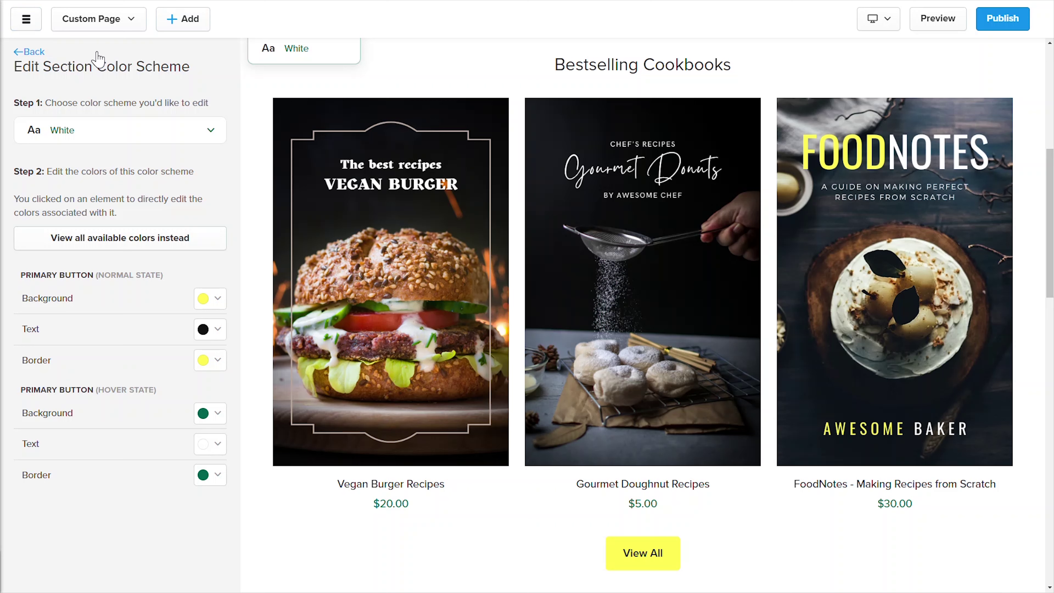
Step: Leave the color scheme editor and open the Bestselling Cookbooks section settings
{"action": "left_click", "coordinate": [34, 52]}
{"action": "left_click", "coordinate": [34, 52]}
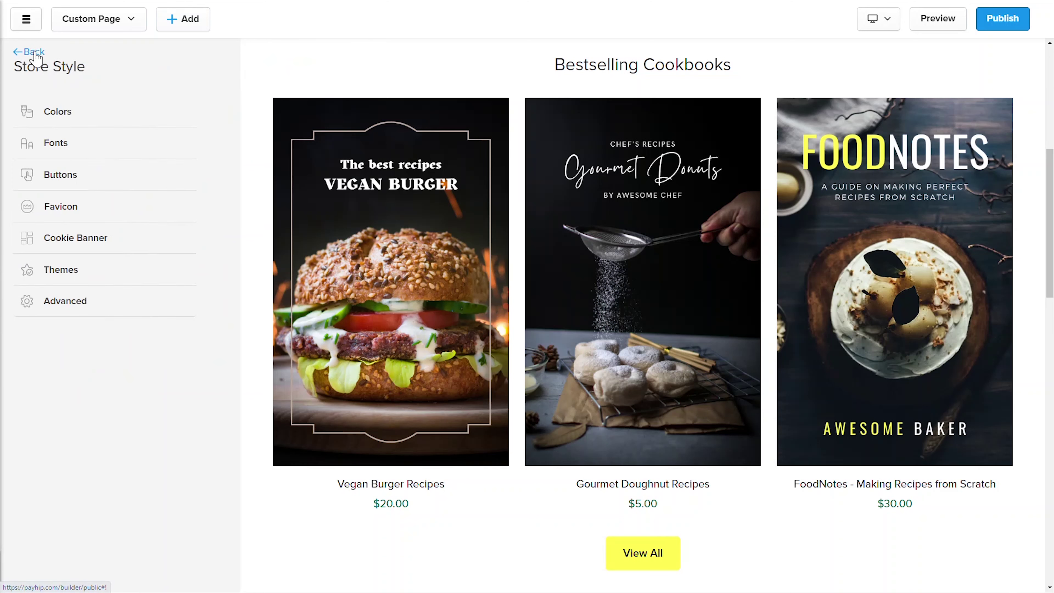
{"action": "left_click", "coordinate": [35, 53]}
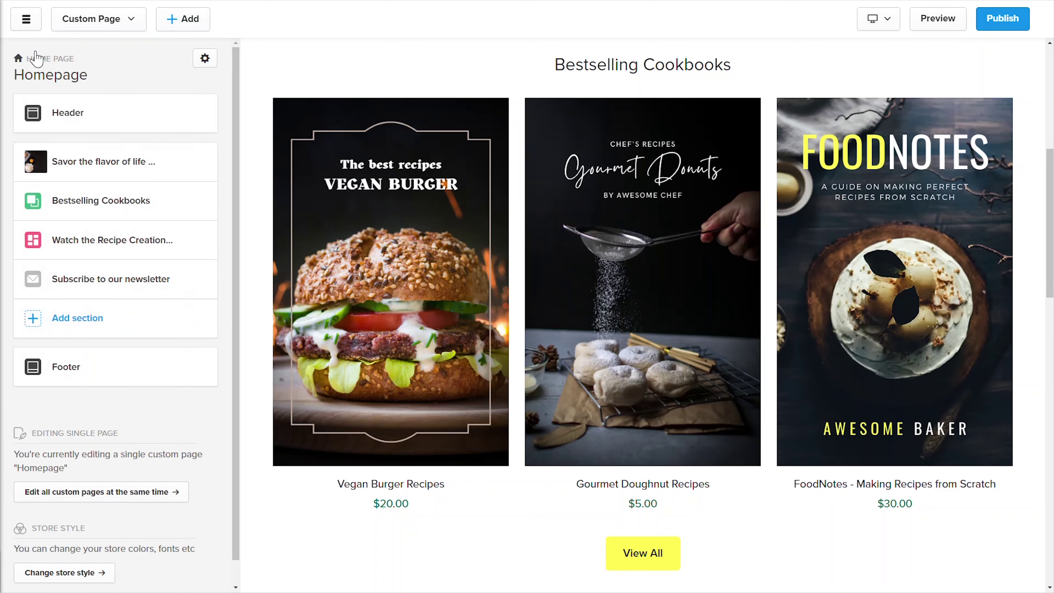
{"action": "left_click", "coordinate": [130, 203]}
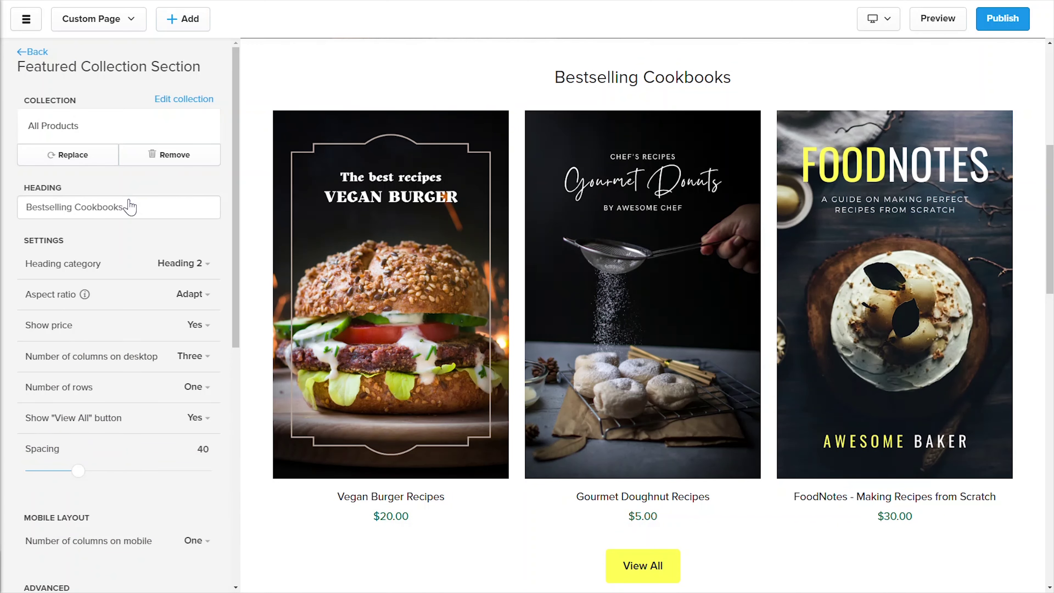
Step: Apply the Dark color scheme to Bestselling Cookbooks, save, and return to Store Style
{"action": "left_click_drag", "start_coordinate": [237, 230], "coordinate": [290, 442]}
{"action": "left_click", "coordinate": [172, 243]}
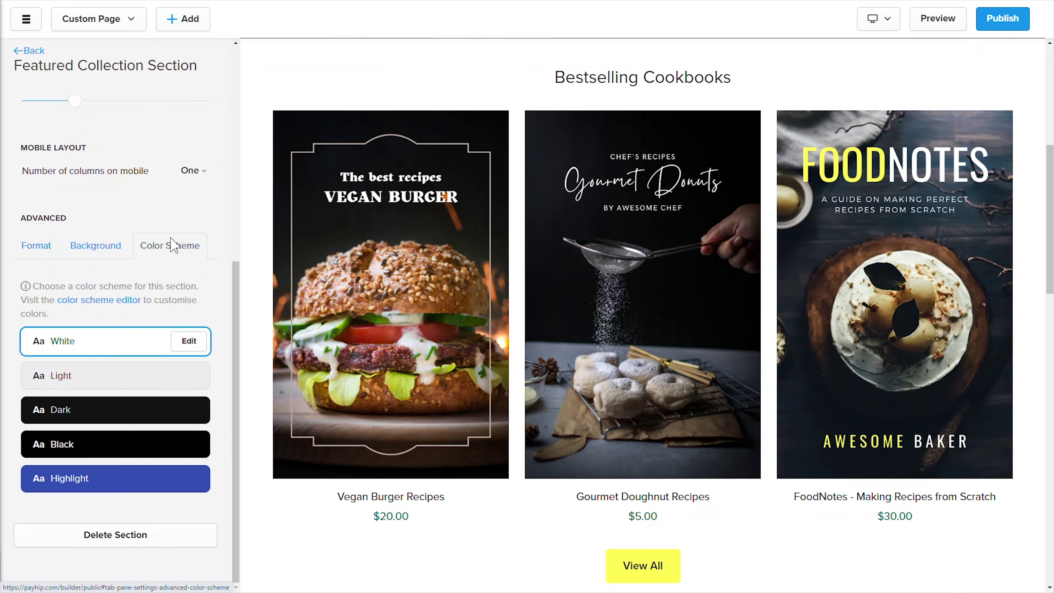
{"action": "left_click", "coordinate": [168, 414]}
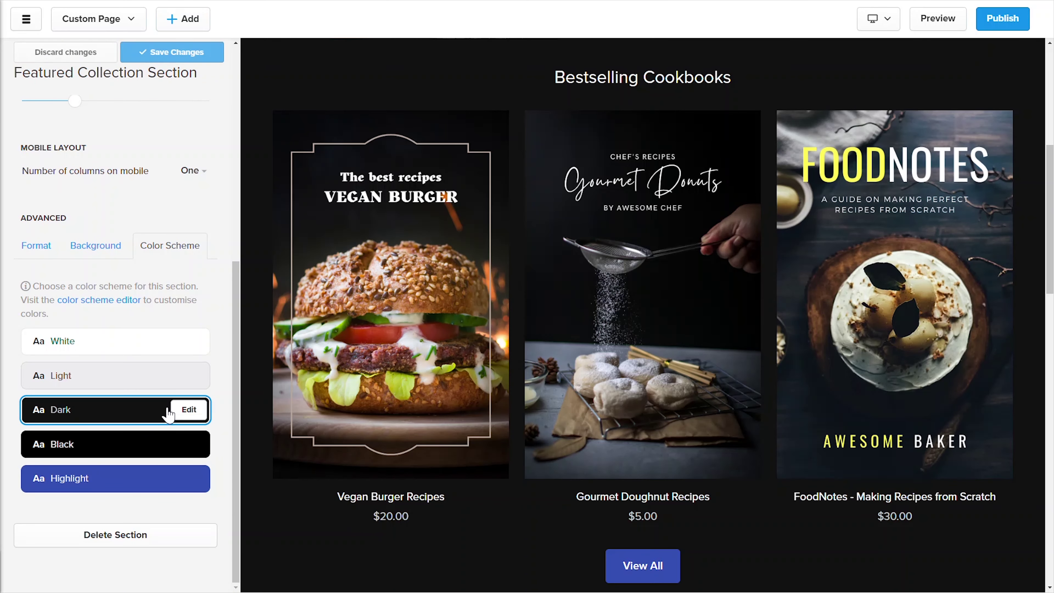
{"action": "left_click", "coordinate": [193, 53]}
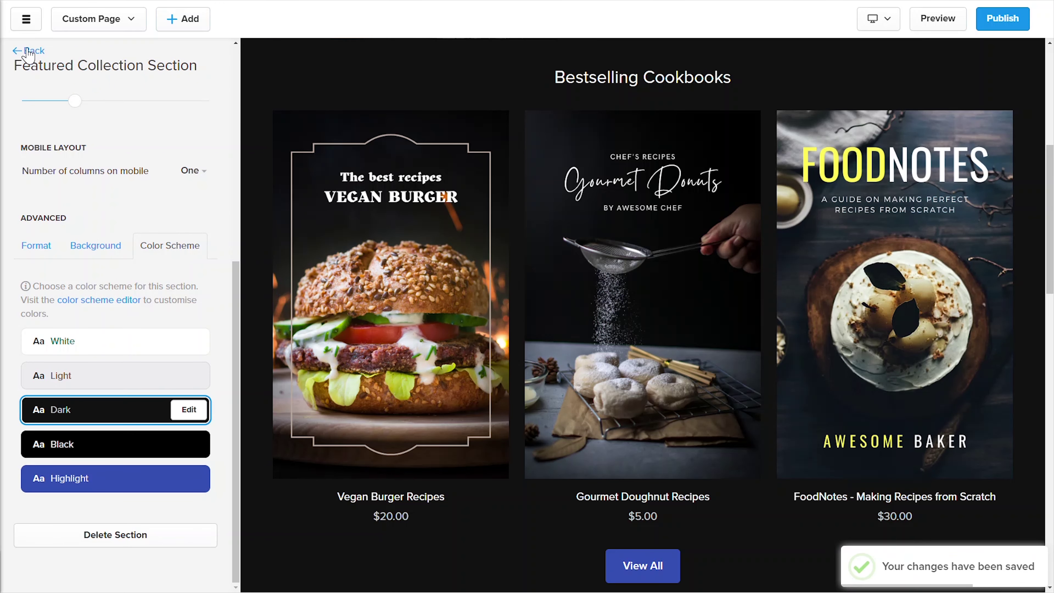
{"action": "left_click", "coordinate": [28, 52]}
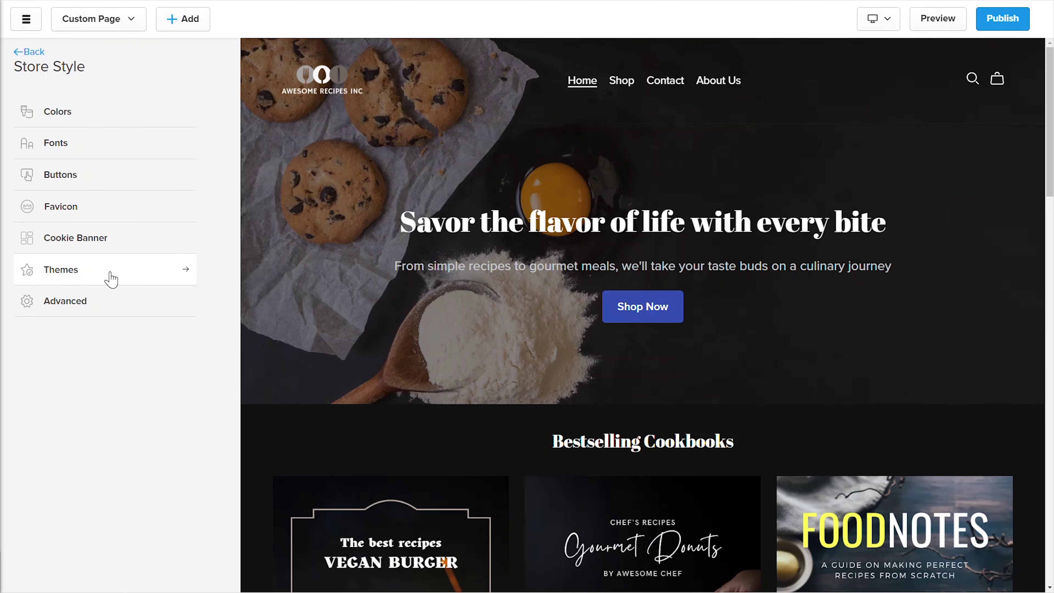
Step: Switch the store theme from Echoes to Tusk and dismiss the success message
{"action": "left_click", "coordinate": [111, 279]}
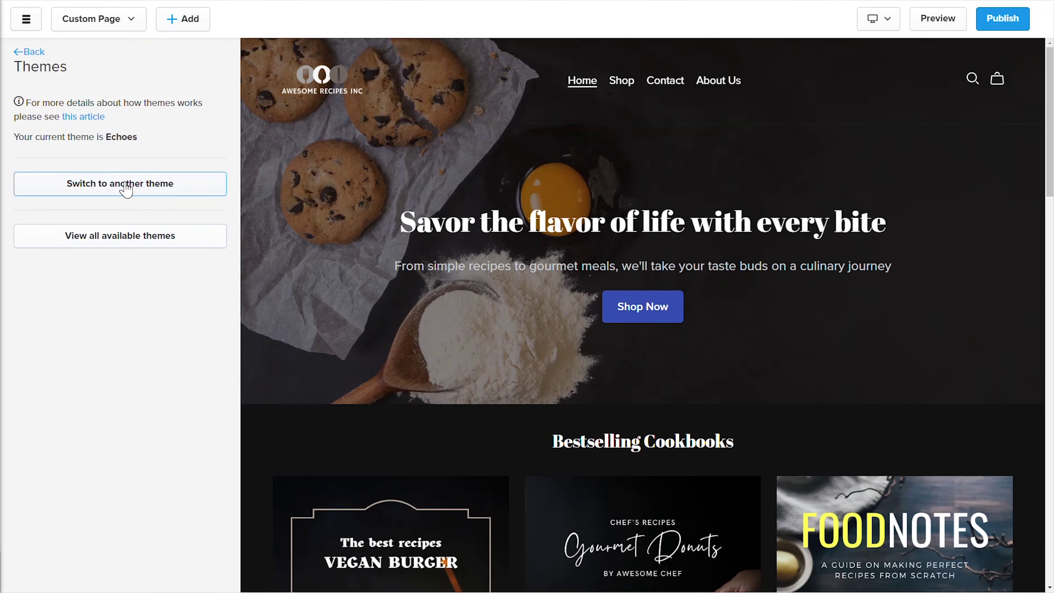
{"action": "left_click", "coordinate": [126, 188]}
{"action": "scroll", "coordinate": [682, 278], "scroll_direction": "down", "scroll_amount": 5}
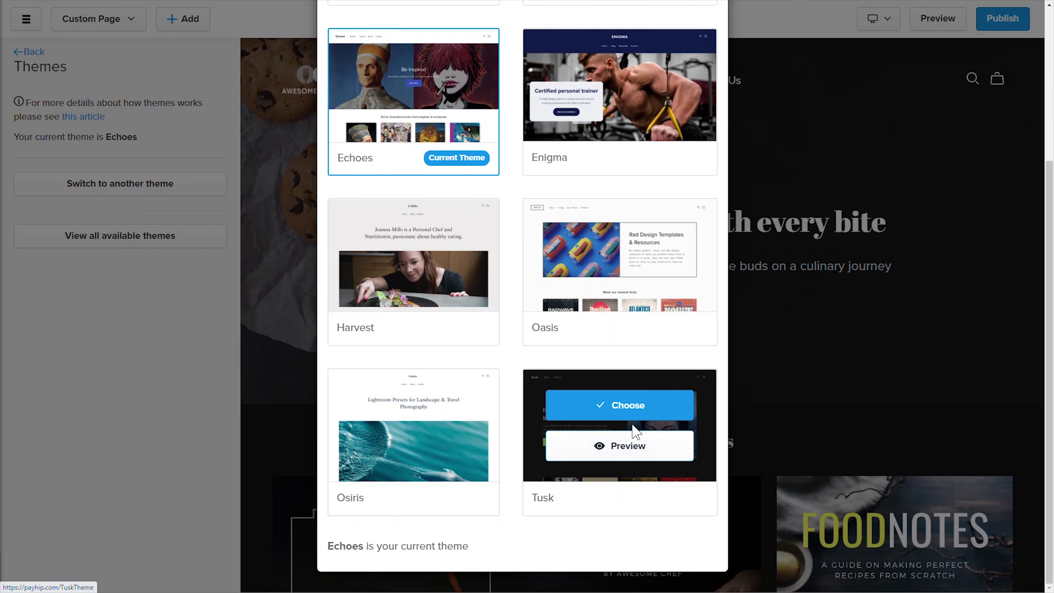
{"action": "left_click", "coordinate": [634, 411]}
{"action": "left_click", "coordinate": [615, 325]}
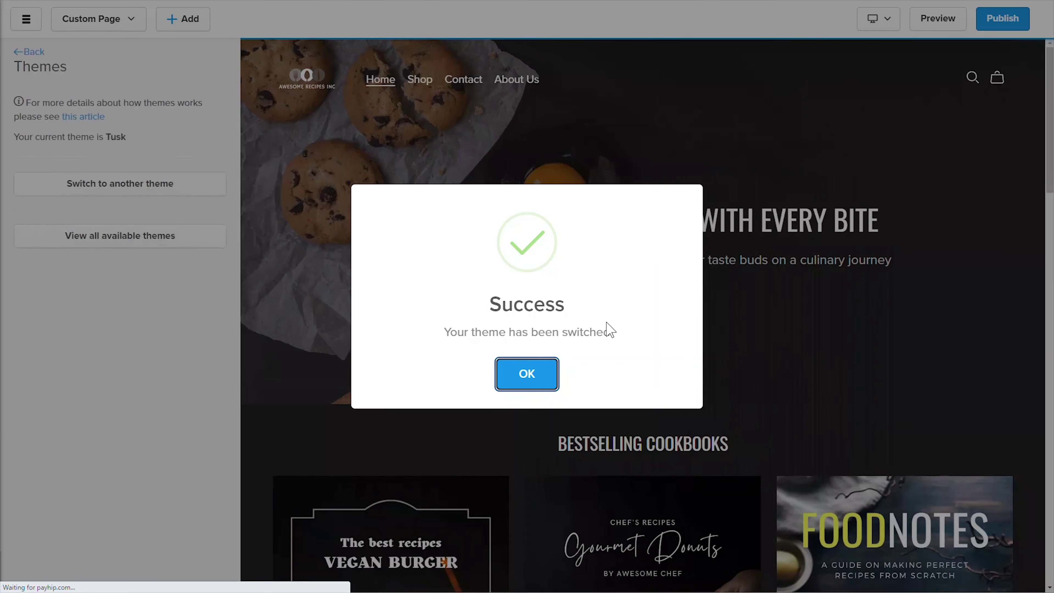
{"action": "left_click", "coordinate": [524, 376]}
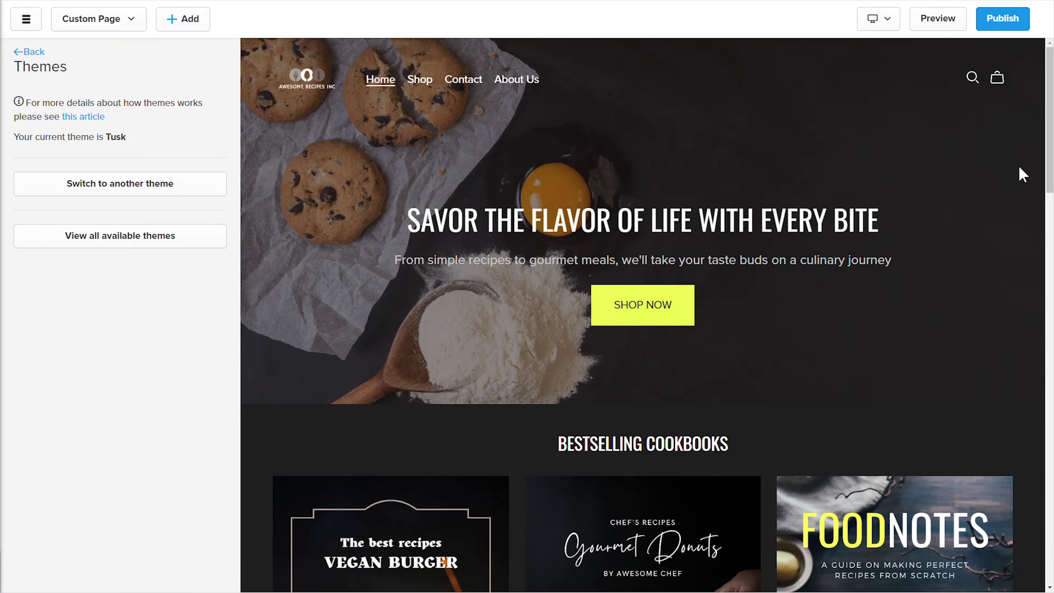
{"action": "scroll", "coordinate": [1020, 172], "scroll_direction": "down", "scroll_amount": 1}
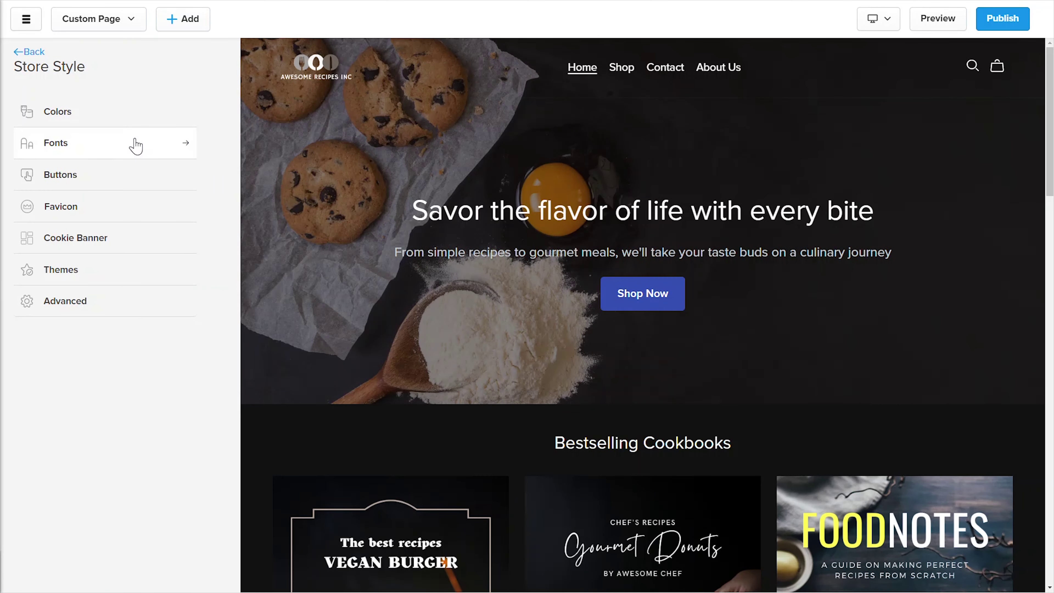
Step: Set the heading font family to Abril Fatface in Fonts and save
{"action": "left_click", "coordinate": [135, 146]}
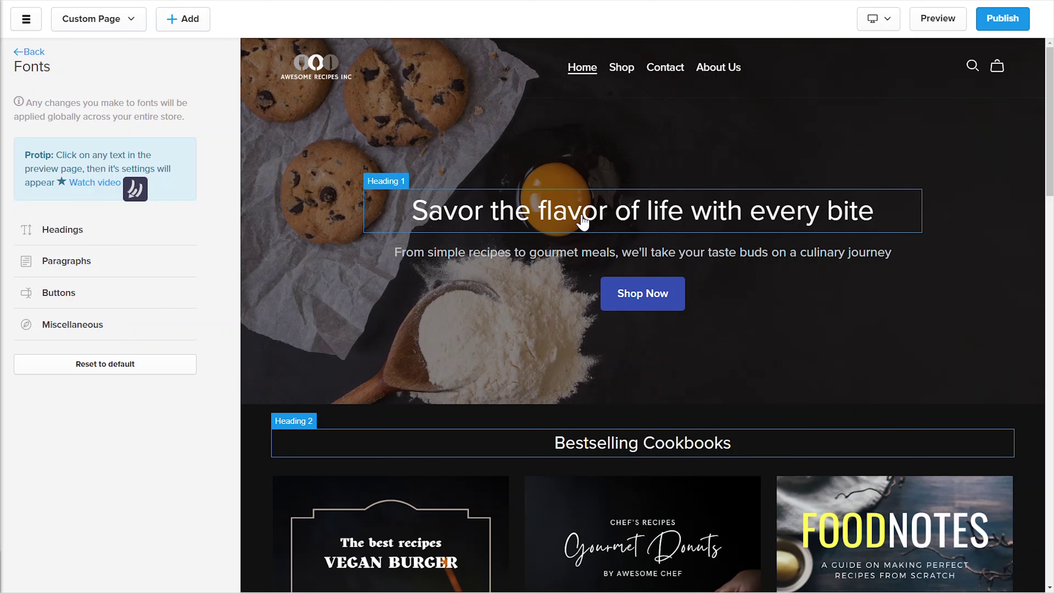
{"action": "left_click", "coordinate": [627, 451]}
{"action": "left_click", "coordinate": [176, 154]}
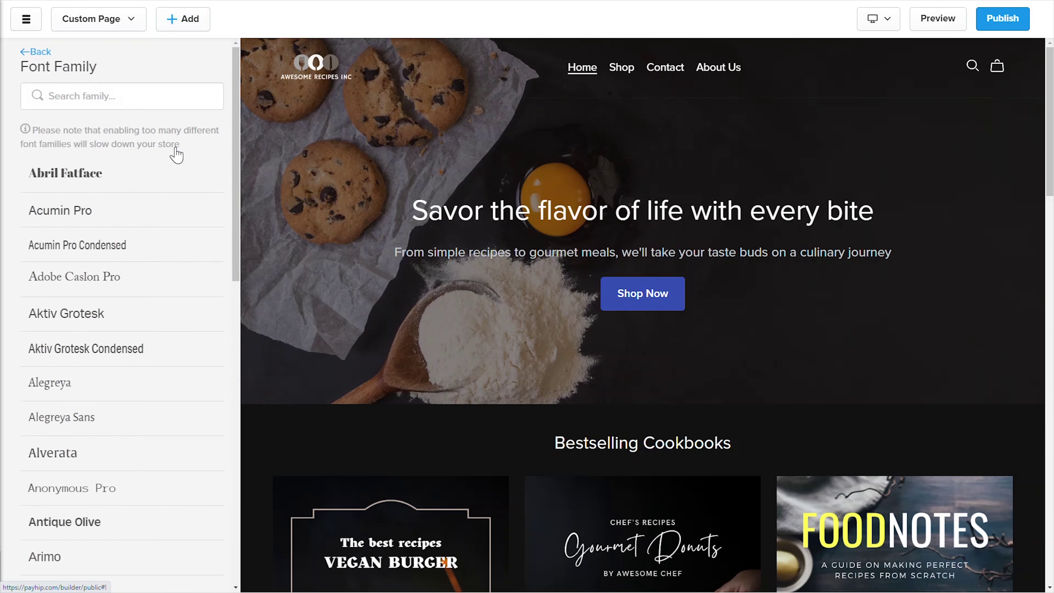
{"action": "left_click", "coordinate": [126, 178]}
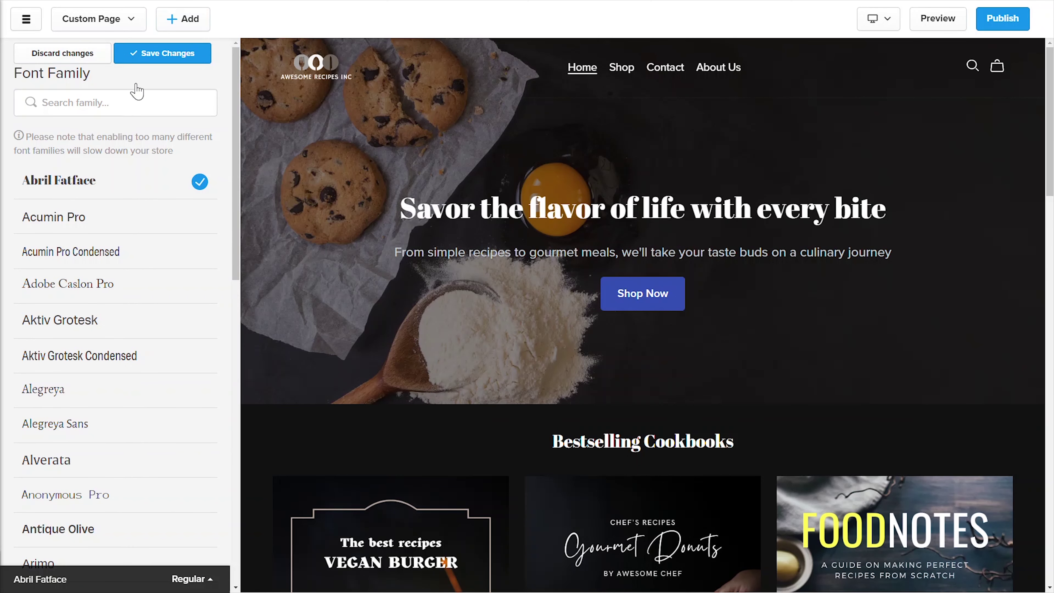
{"action": "left_click", "coordinate": [156, 57]}
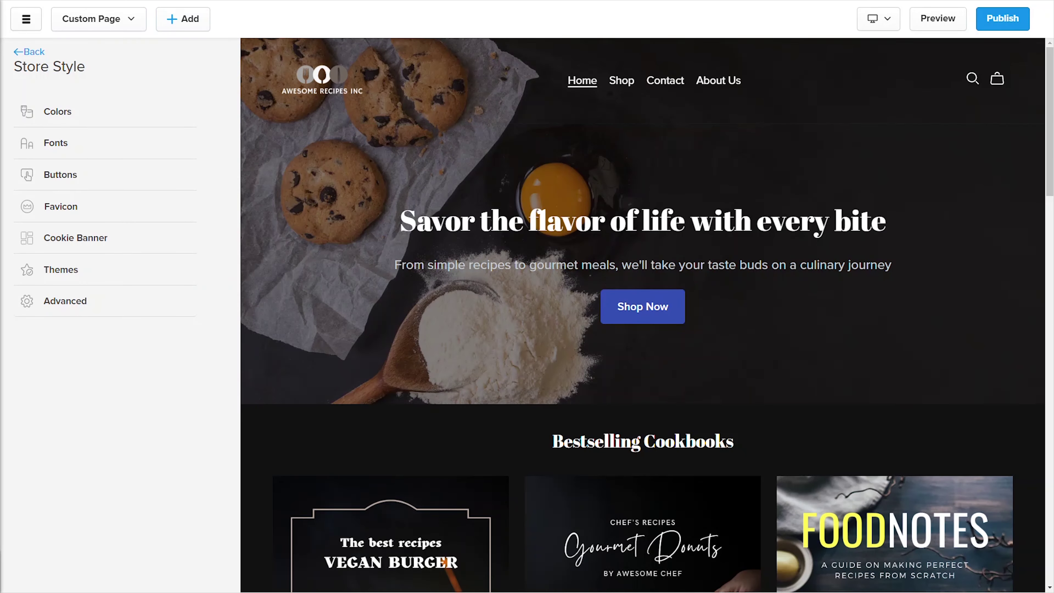
{"action": "left_click", "coordinate": [95, 170]}
{"action": "left_click", "coordinate": [199, 136]}
{"action": "key", "text": "Up"}
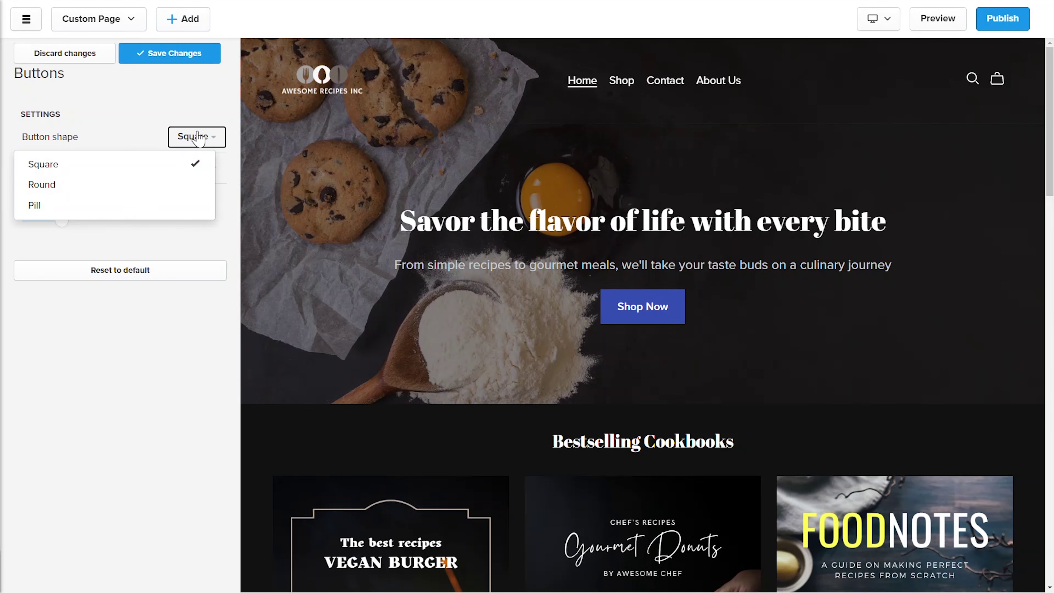
{"action": "key", "text": "Down"}
{"action": "key", "text": "Down"}
{"action": "key", "text": "Return"}
{"action": "key", "text": "Up"}
{"action": "left_click_drag", "start_coordinate": [61, 220], "coordinate": [61, 219]}
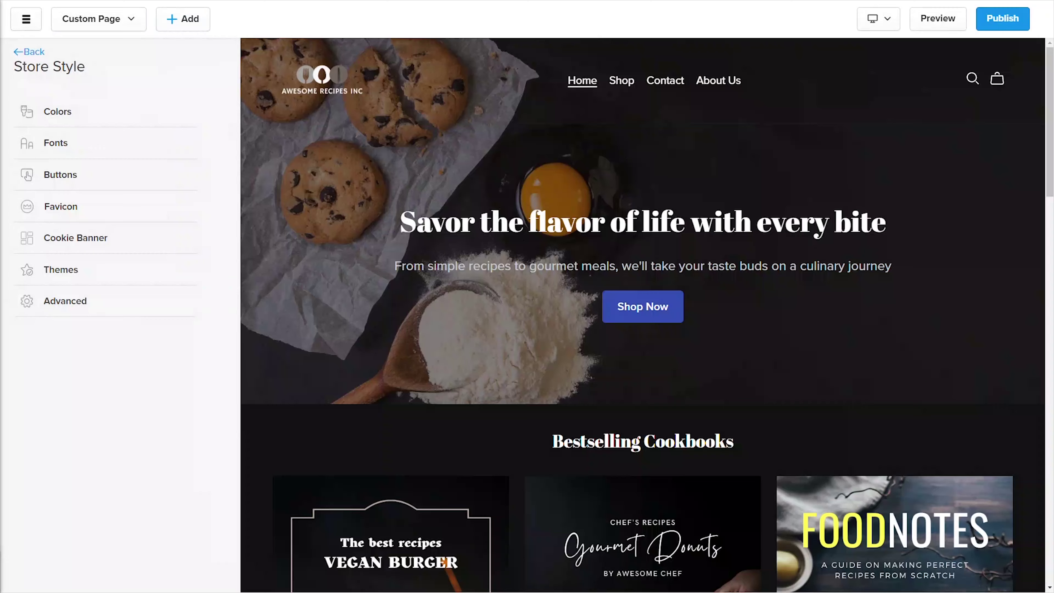
{"action": "left_click", "coordinate": [129, 207]}
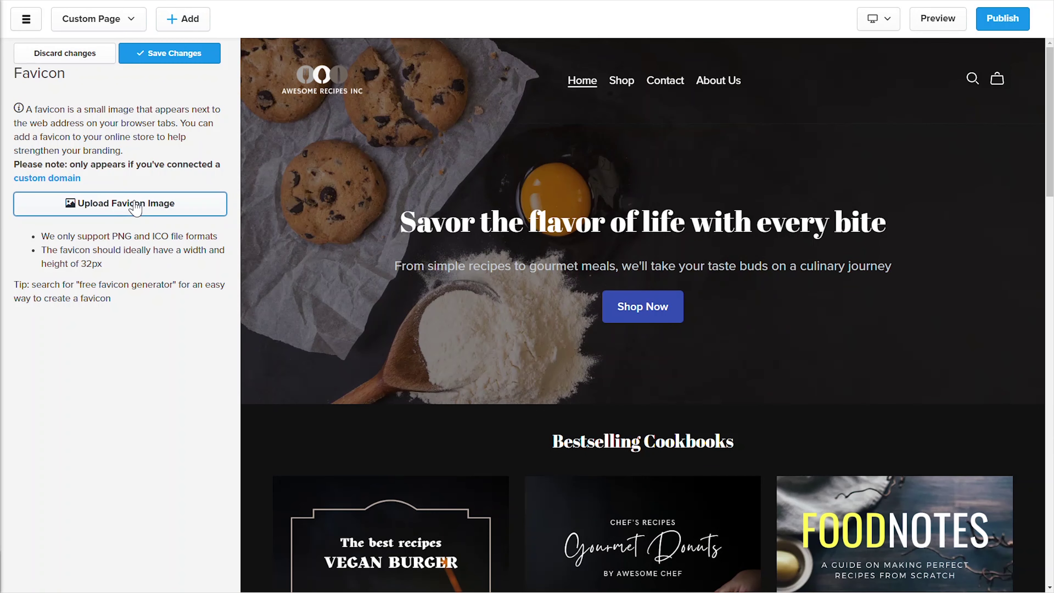
{"action": "left_click", "coordinate": [166, 54]}
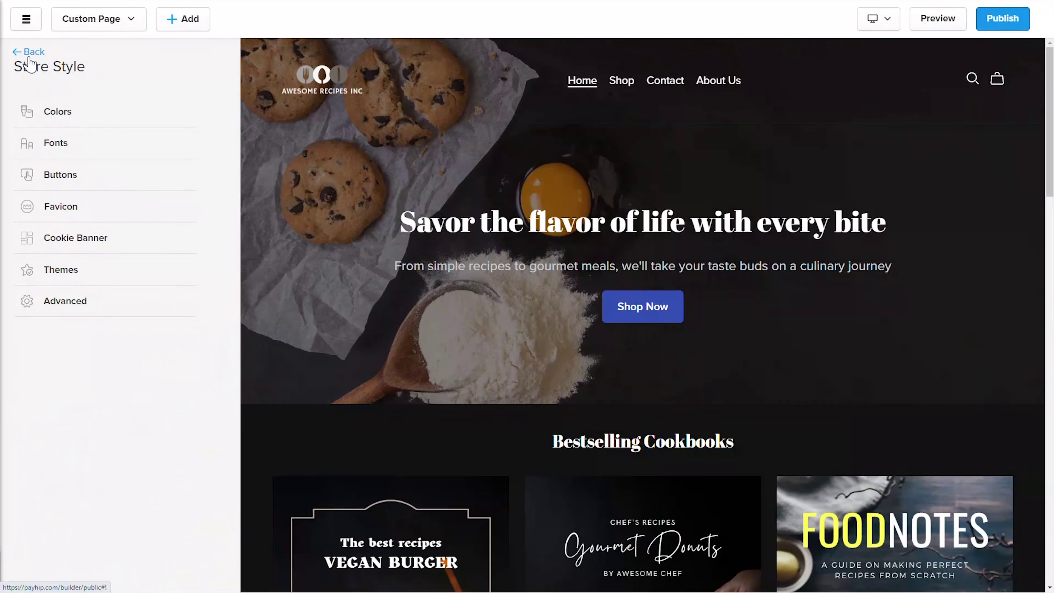
Step: Enable the cookie banner to inform visitors, with the Light theme
{"action": "left_click", "coordinate": [100, 239]}
{"action": "left_click", "coordinate": [210, 165]}
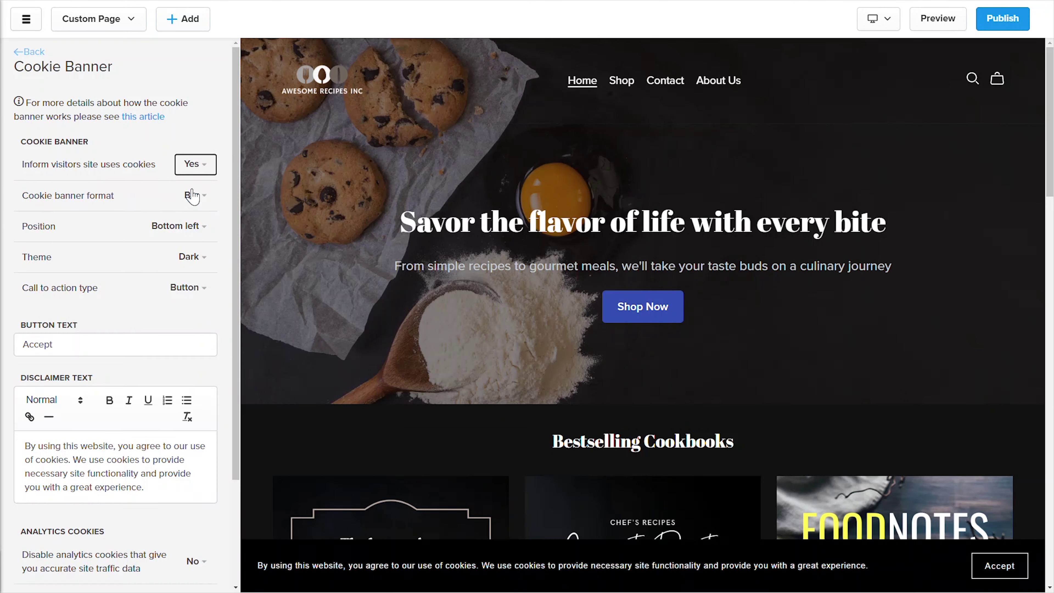
{"action": "left_click", "coordinate": [193, 204]}
{"action": "left_click", "coordinate": [193, 206]}
{"action": "left_click", "coordinate": [195, 231]}
{"action": "left_click", "coordinate": [198, 278]}
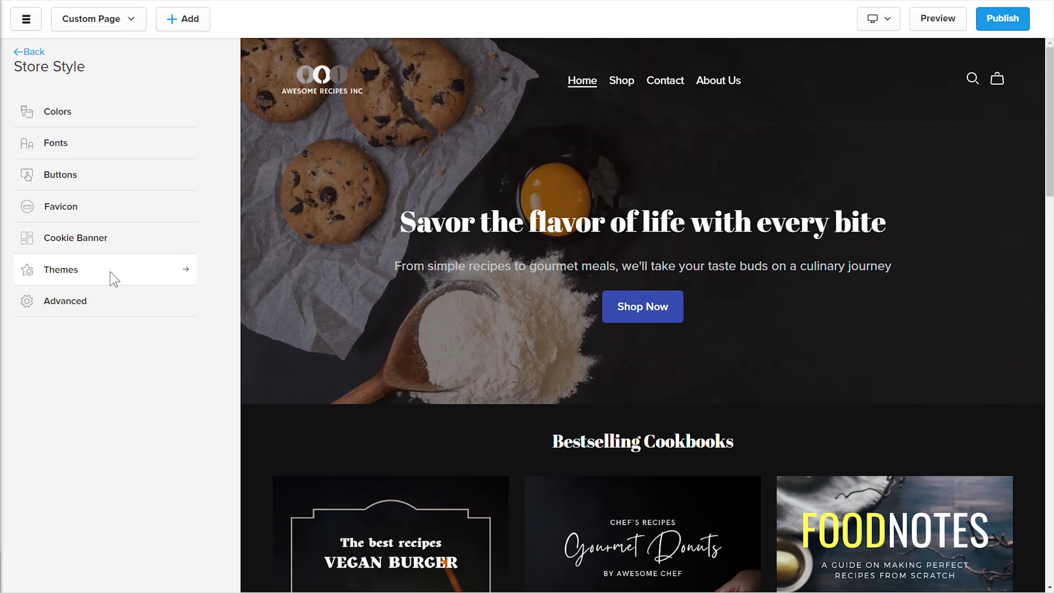
Step: Browse the available themes, then bring up the Advanced store style settings
{"action": "left_click", "coordinate": [113, 277]}
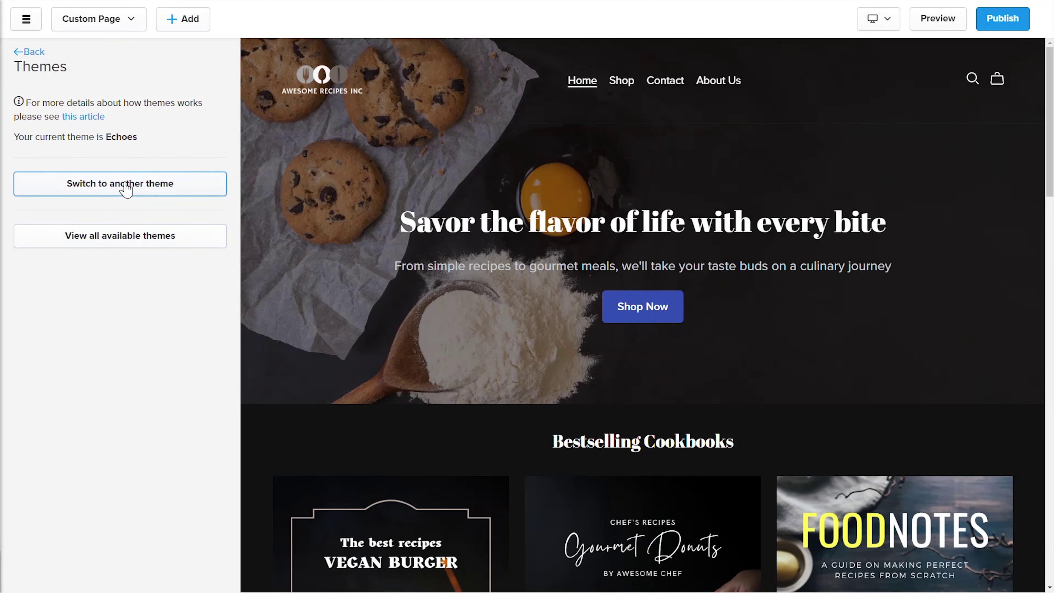
{"action": "left_click", "coordinate": [126, 186]}
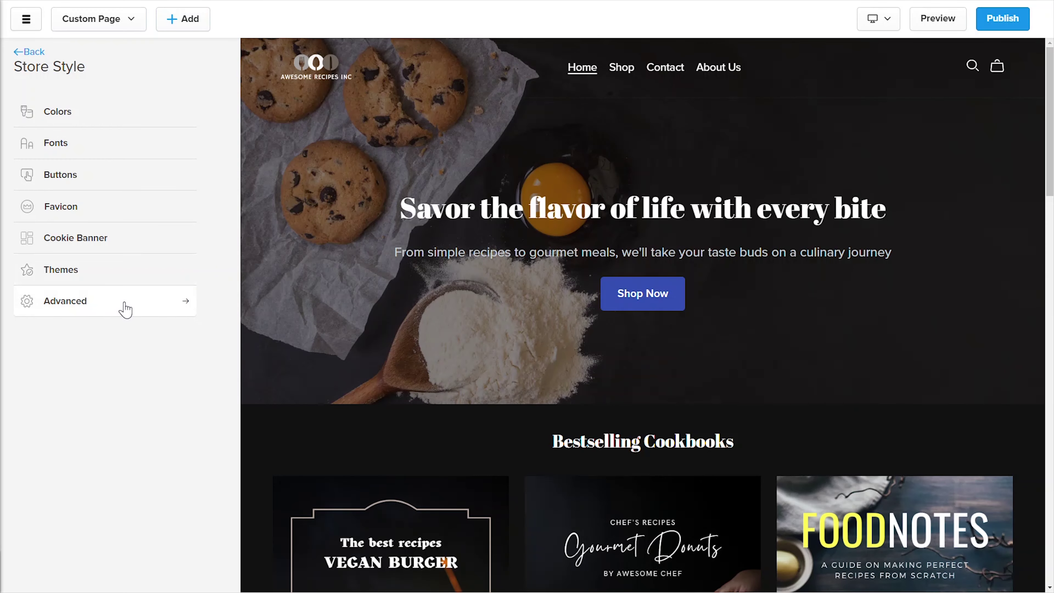
{"action": "left_click", "coordinate": [124, 301]}
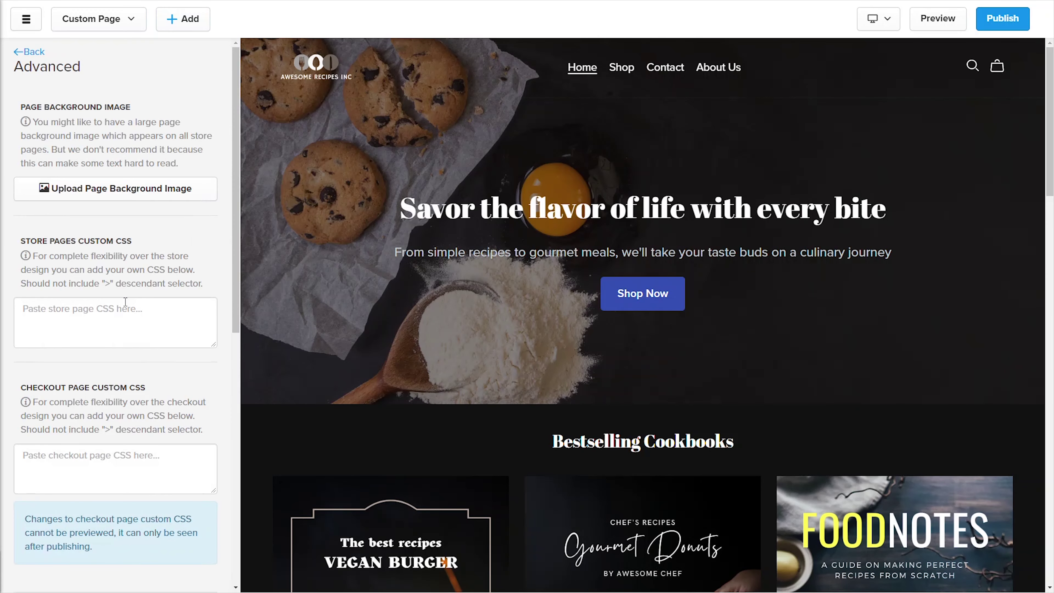
Step: Show the Domains page and start connecting an existing custom domain
{"action": "left_click_drag", "start_coordinate": [236, 265], "coordinate": [238, 499]}
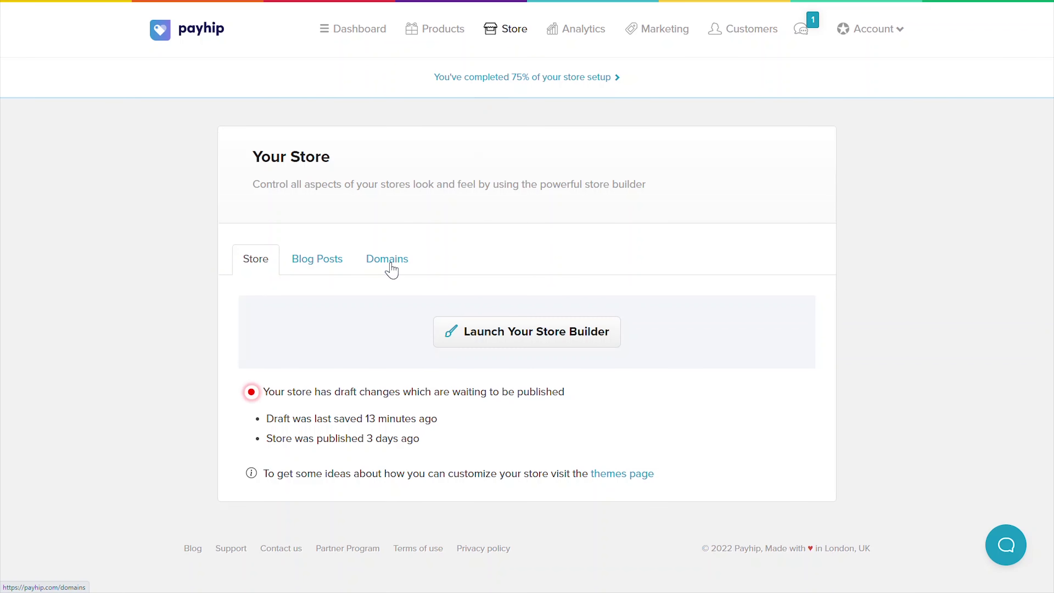
{"action": "left_click", "coordinate": [391, 269]}
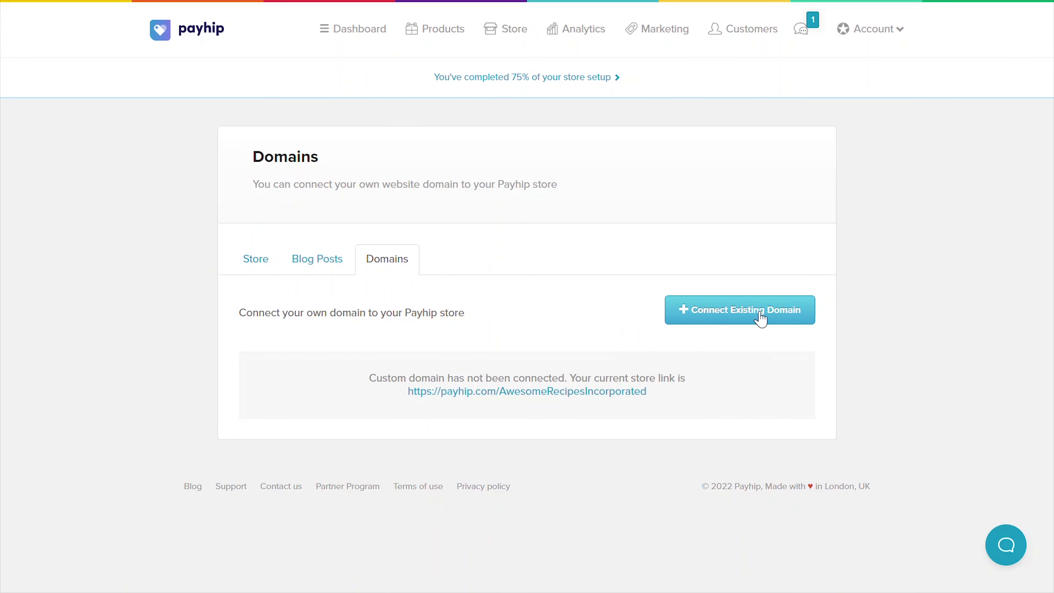
{"action": "left_click", "coordinate": [759, 317]}
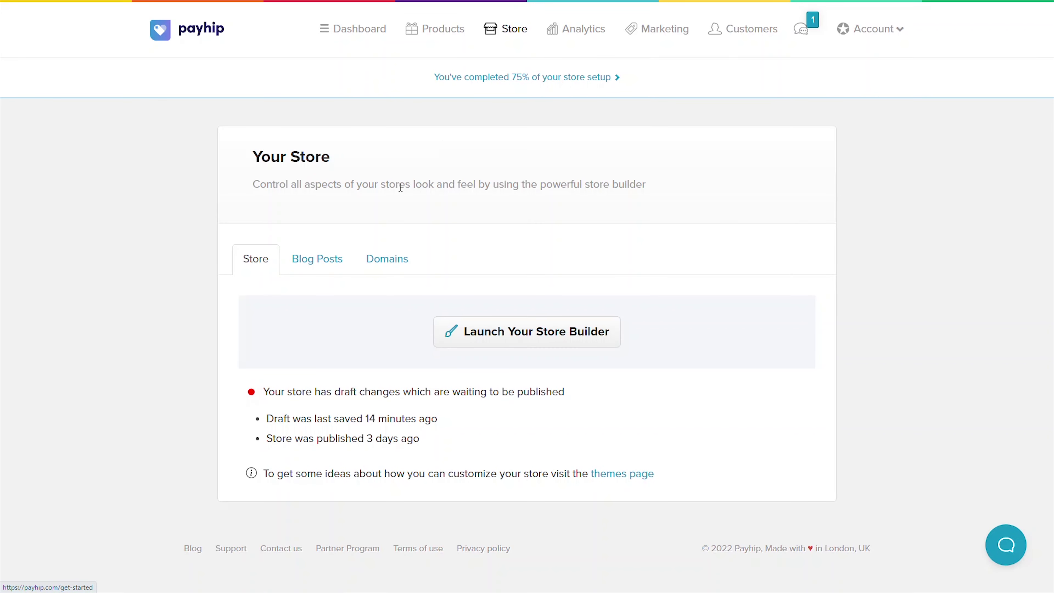
Step: Scroll through the Sweet Nature store's blog posts
{"action": "left_click", "coordinate": [319, 261]}
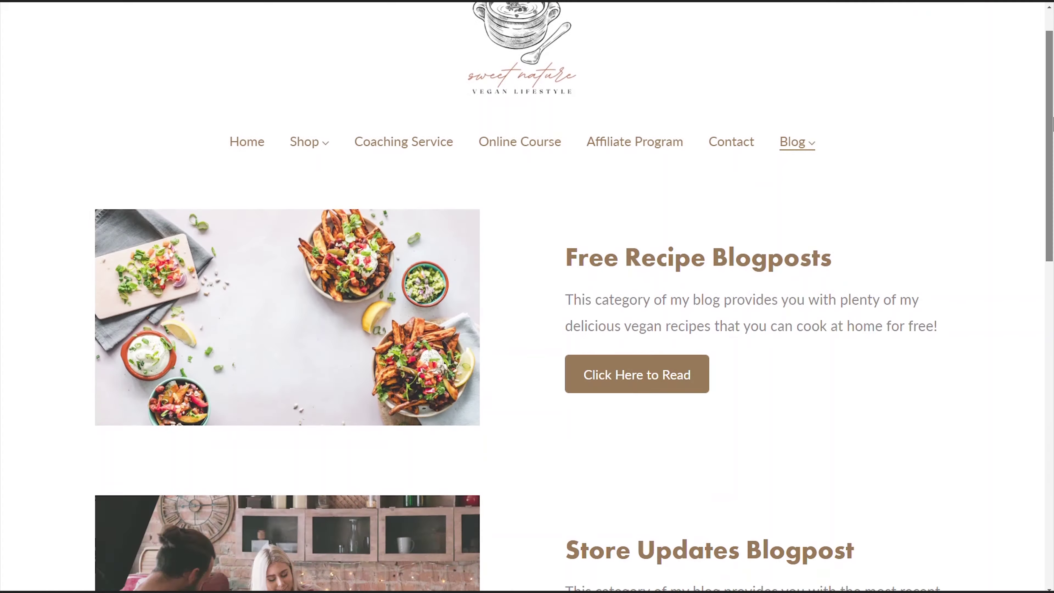
{"action": "scroll", "coordinate": [1052, 251], "scroll_direction": "down", "scroll_amount": 8}
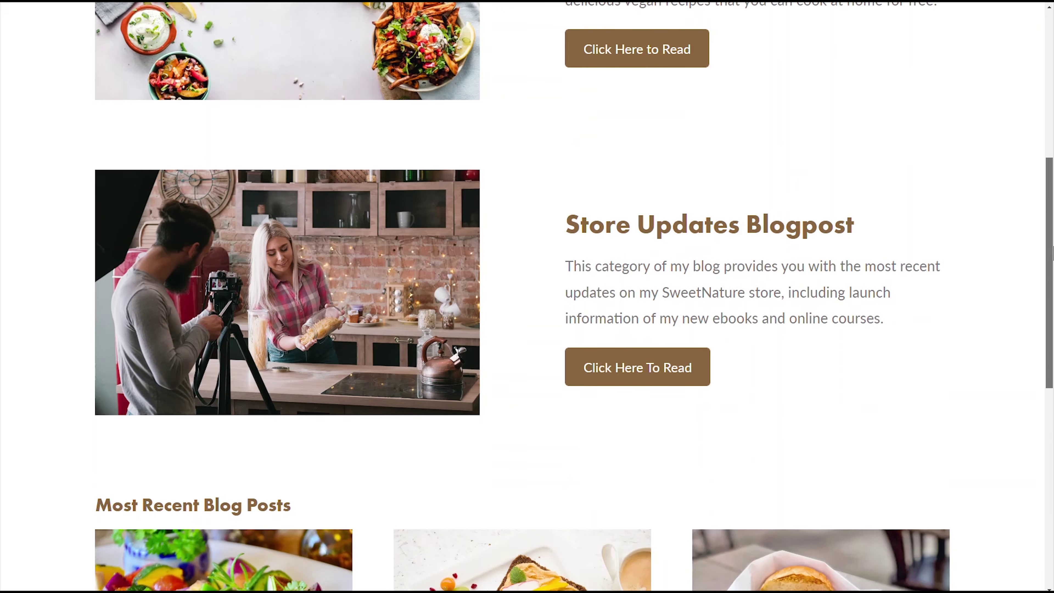
{"action": "left_click_drag", "start_coordinate": [1052, 251], "coordinate": [1052, 448]}
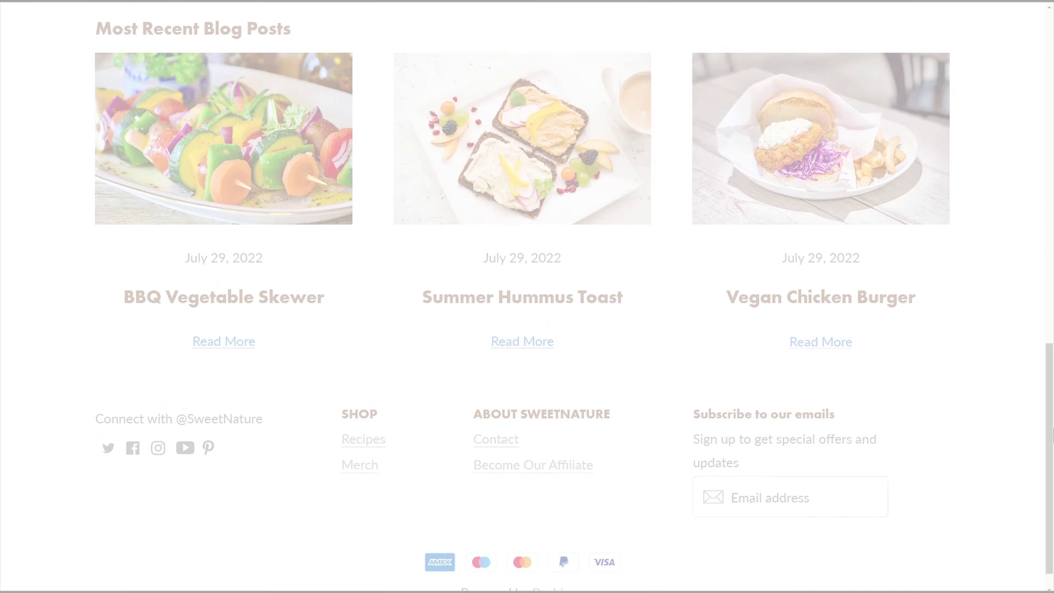